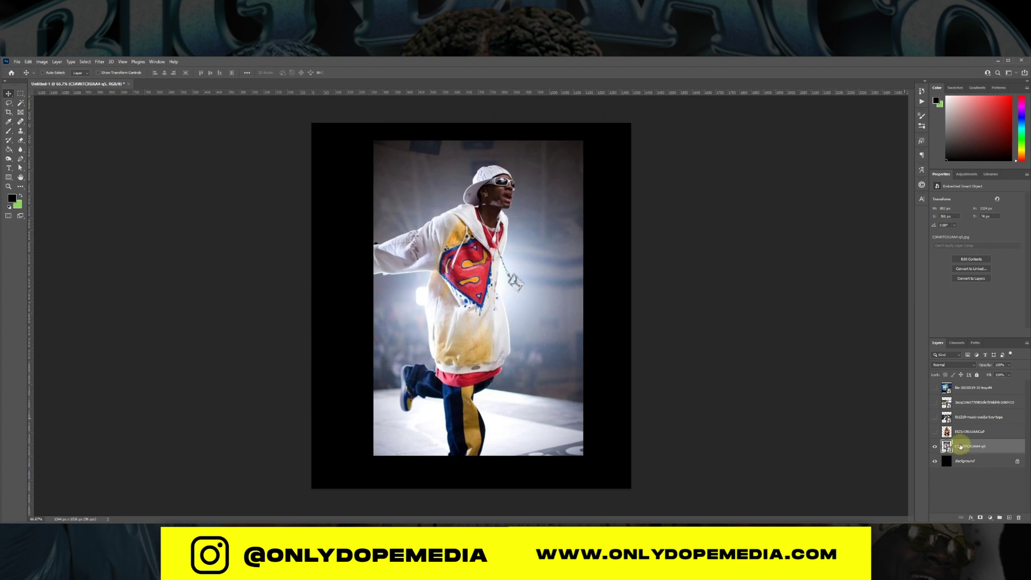
# - Rasterize the photo layer of the standing performer in the white hoodie and select its subject
pyautogui.click(983, 263)
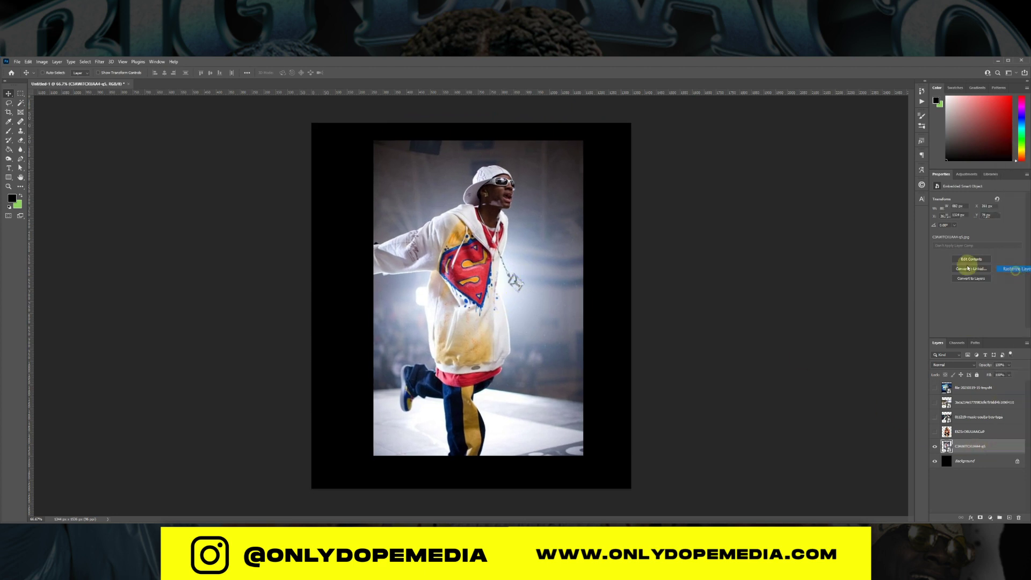
pyautogui.click(75, 62)
pyautogui.moveTo(79, 63)
pyautogui.click(93, 145)
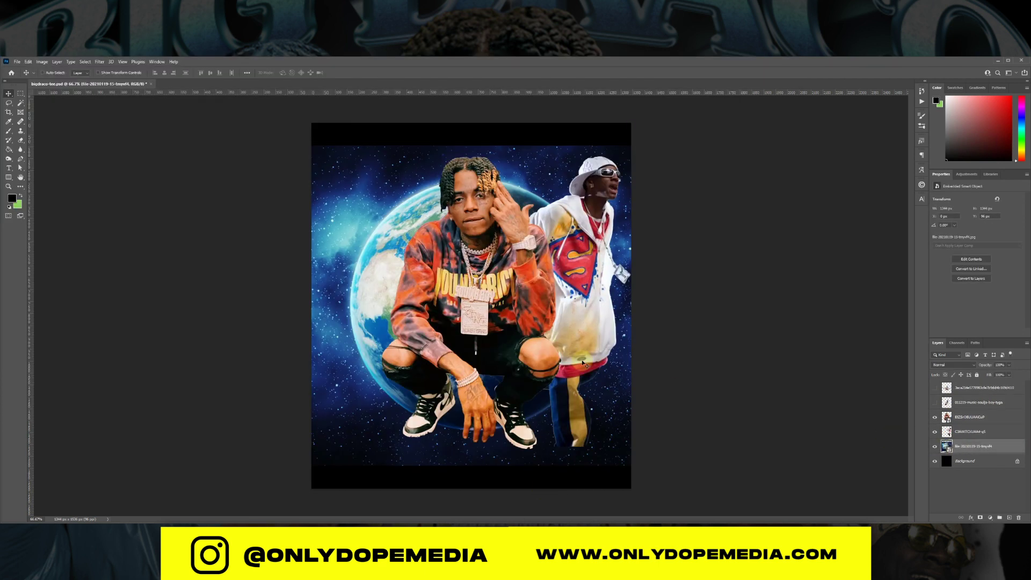
# - Shift the planet background slightly and hide both it and the standing performer's cutout
pyautogui.moveTo(577, 351)
pyautogui.mouseDown()
pyautogui.moveTo(597, 357)
pyautogui.moveTo(586, 363)
pyautogui.mouseUp()
pyautogui.click(935, 446)
pyautogui.click(935, 432)
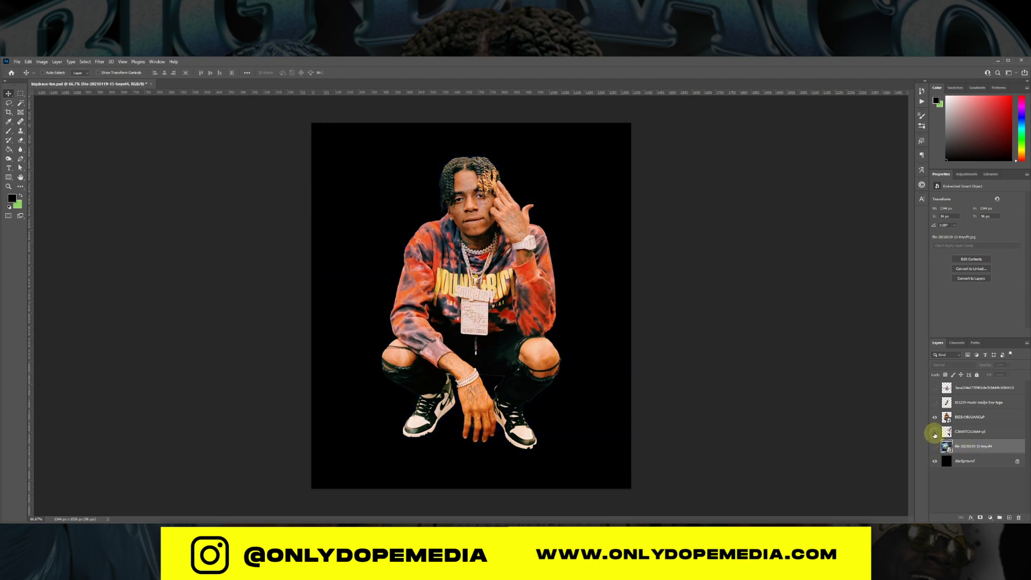
# - Add the text "BIG DRACO" at 221 pt across the upper part of the canvas, above the crouching figure's layer
pyautogui.click(988, 432)
pyautogui.click(990, 421)
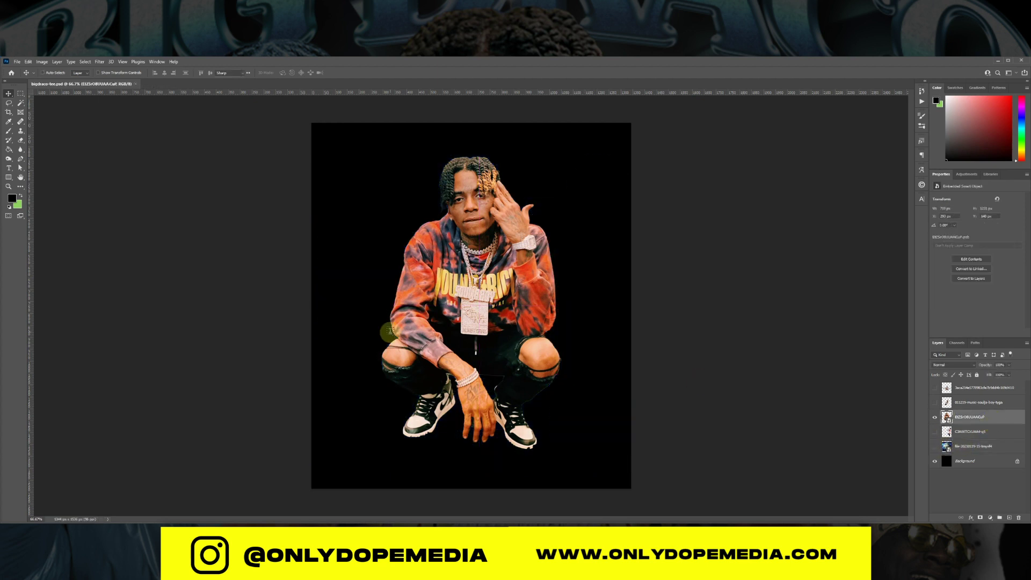
pyautogui.click(377, 307)
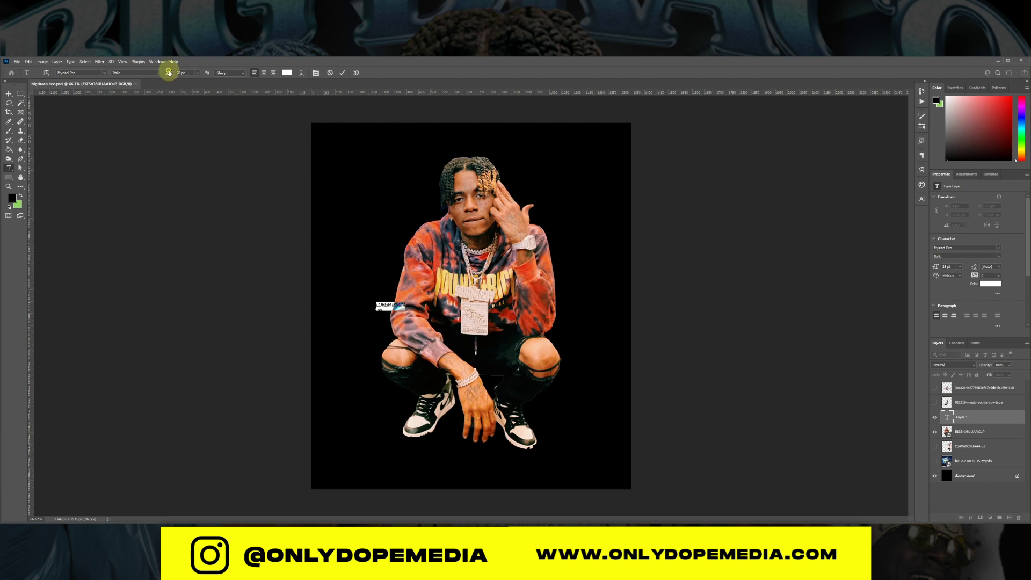
pyautogui.moveTo(169, 73); pyautogui.dragTo(250, 92)
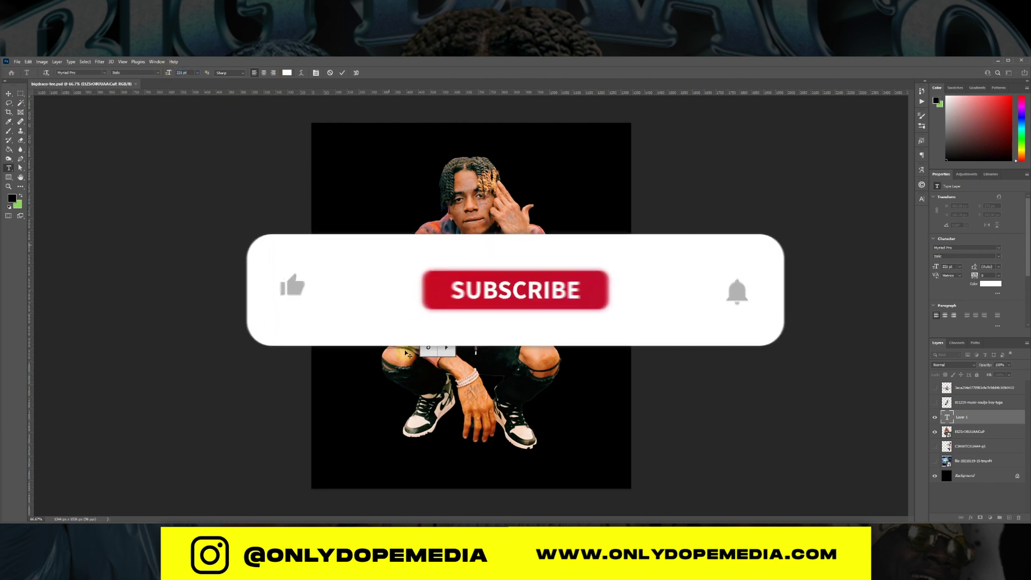
pyautogui.moveTo(377, 349); pyautogui.dragTo(339, 237)
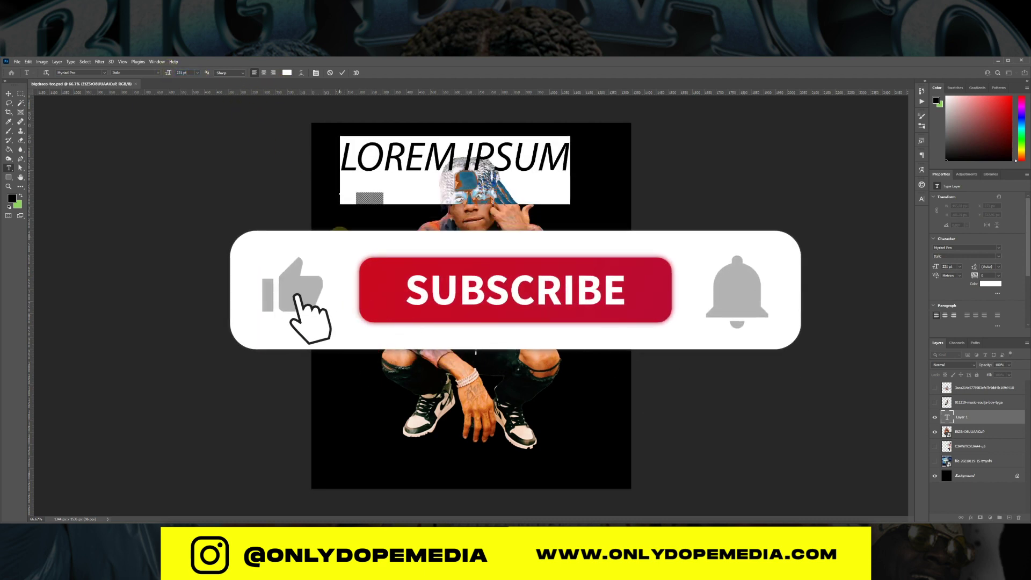
pyautogui.write('BIG DRACO')
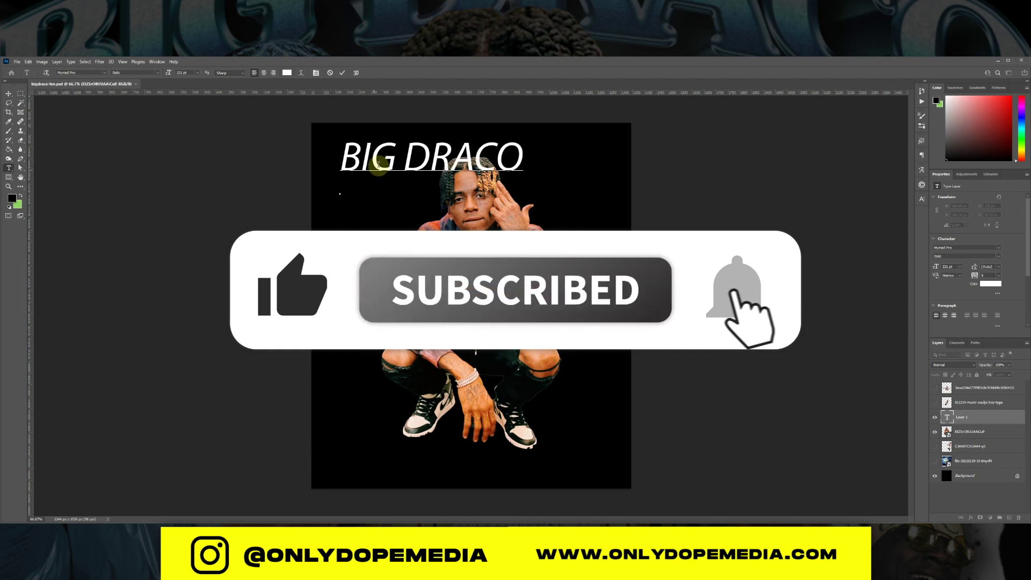
# - Change the font of the BIG DRACO text to ITC Souvenir Std Bold
pyautogui.tripleClick(379, 166)
pyautogui.click(317, 72)
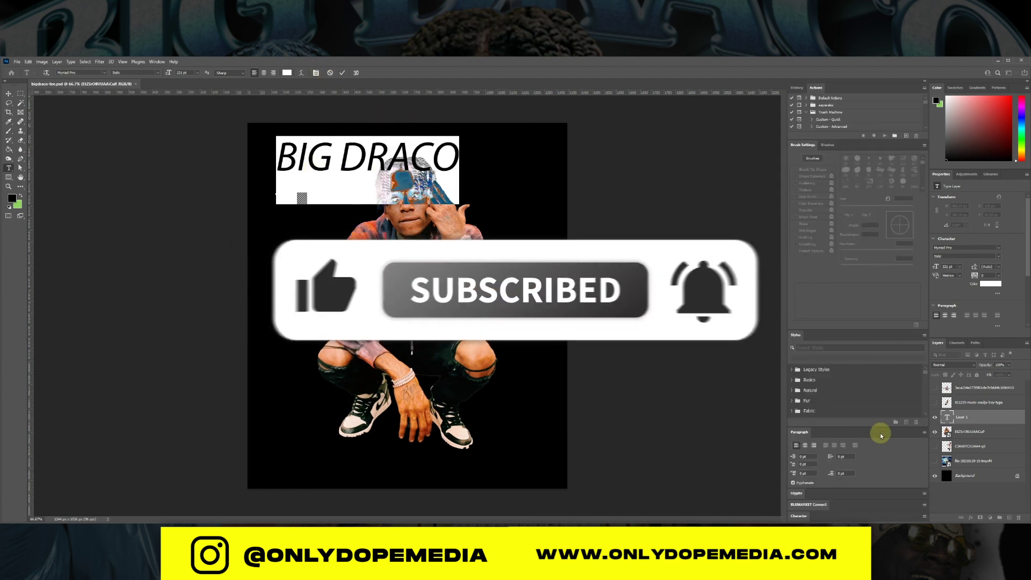
pyautogui.click(799, 516)
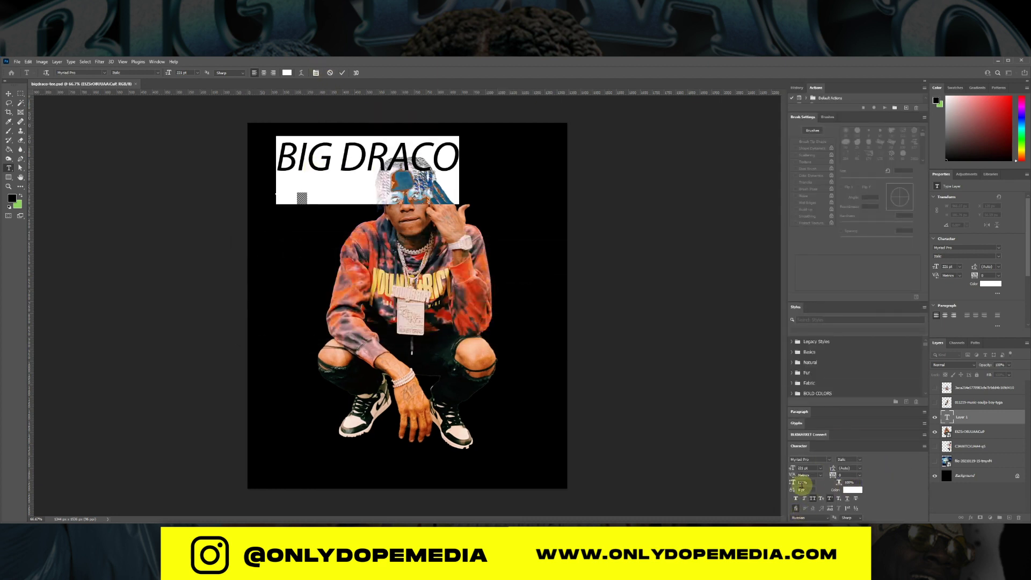
pyautogui.click(925, 81)
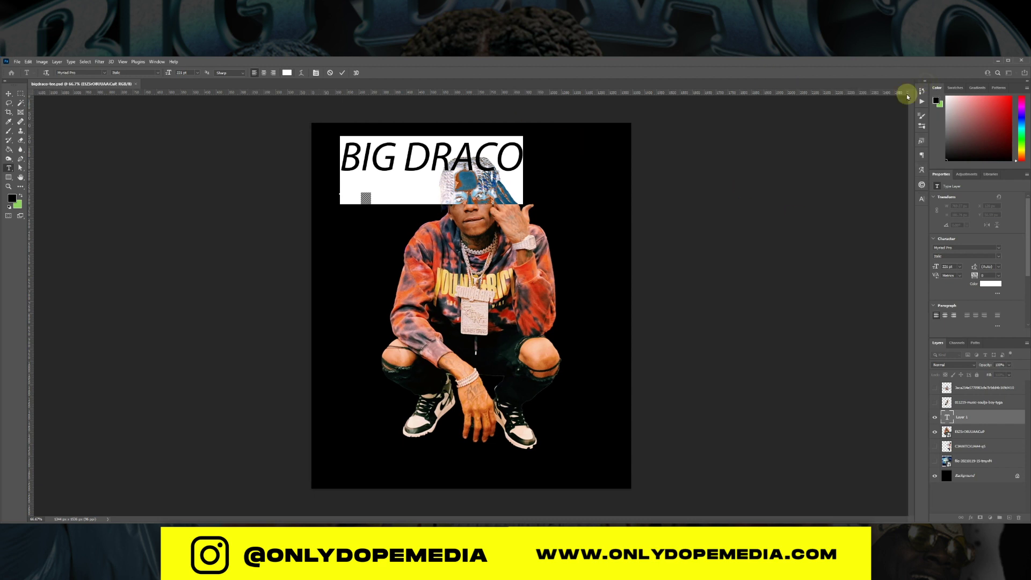
pyautogui.click(83, 71)
pyautogui.write('itc')
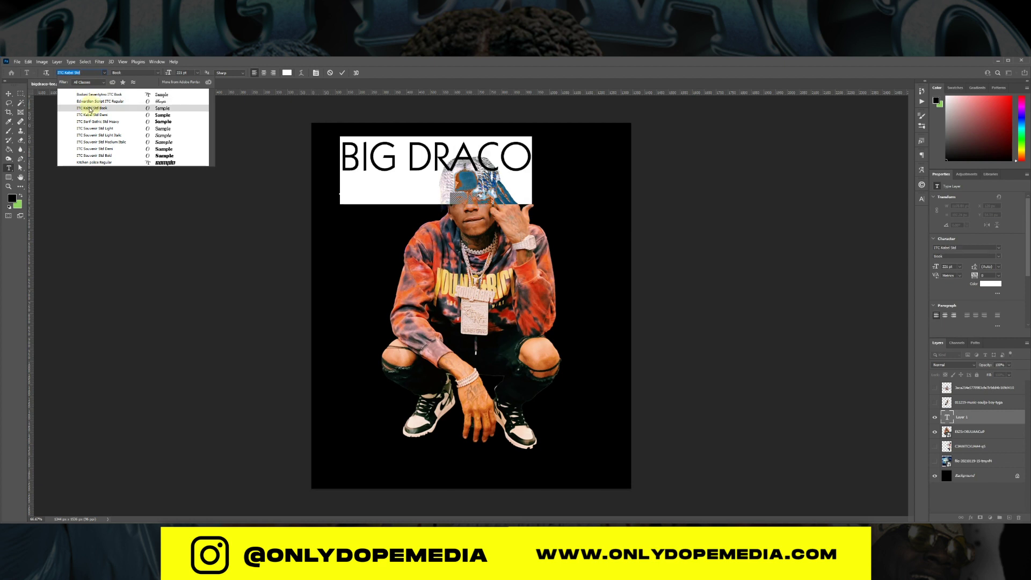
pyautogui.click(177, 155)
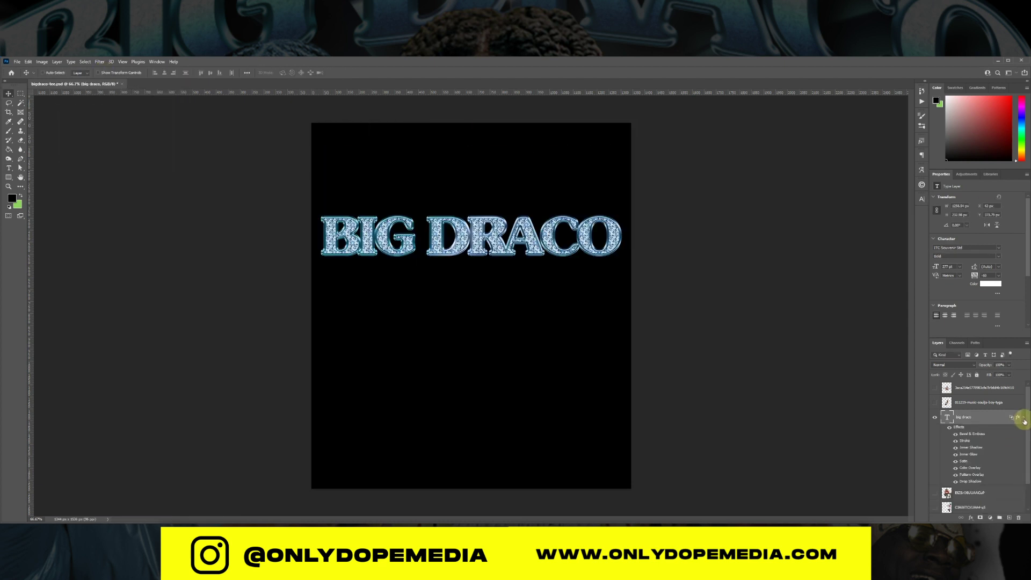
# - Duplicate the styled BIG DRACO text layer and clear the layer style from the original
pyautogui.hotkey('ctrl', 'j')
pyautogui.rightClick(994, 420)
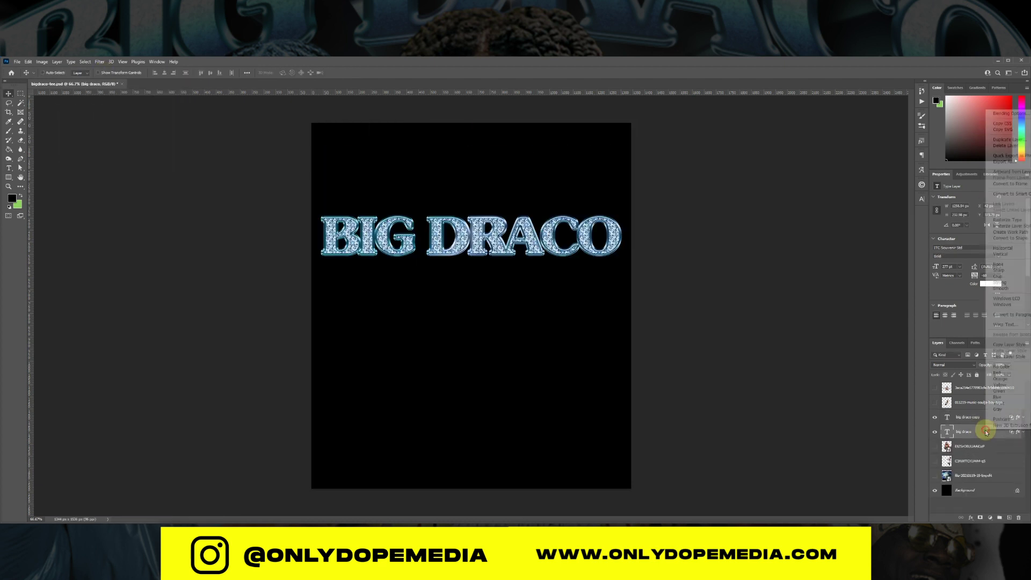
pyautogui.click(1008, 345)
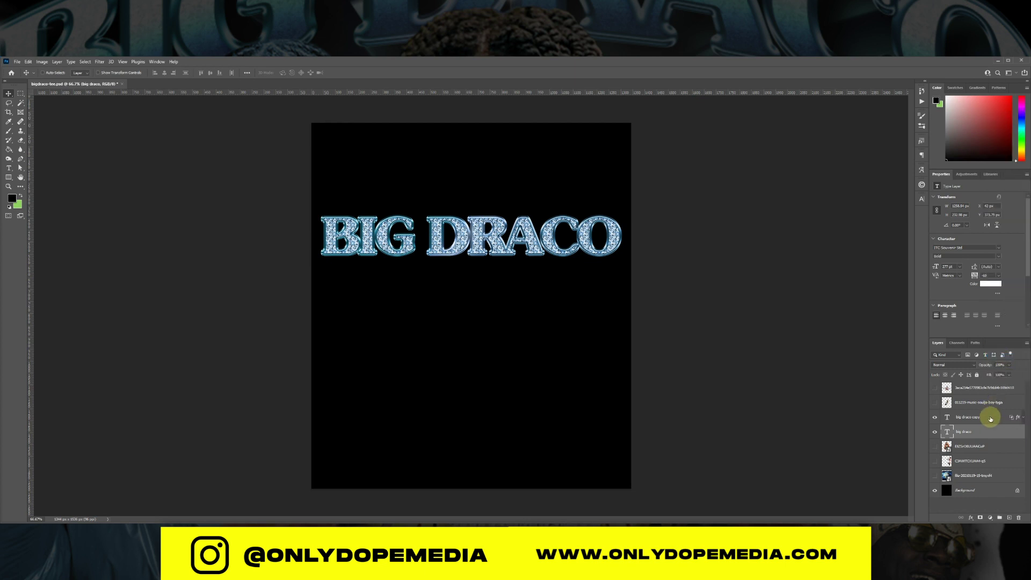
# - Examine the Bevel & Emboss settings of the BIG DRACO copy and its lettering up close
pyautogui.doubleClick(992, 417)
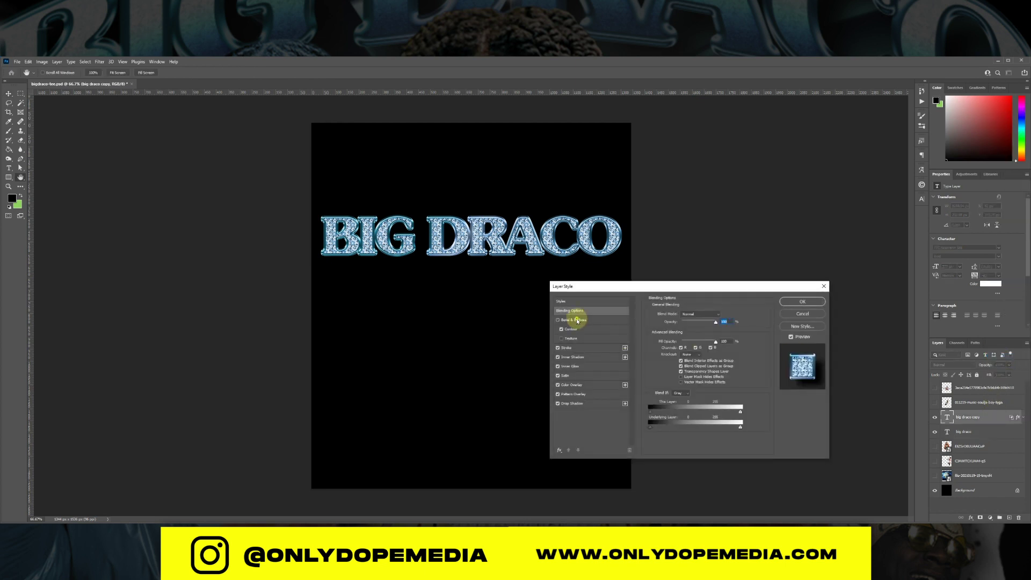
pyautogui.click(577, 322)
pyautogui.hotkey('ctrl', '+')
pyautogui.hotkey('ctrl', '+')
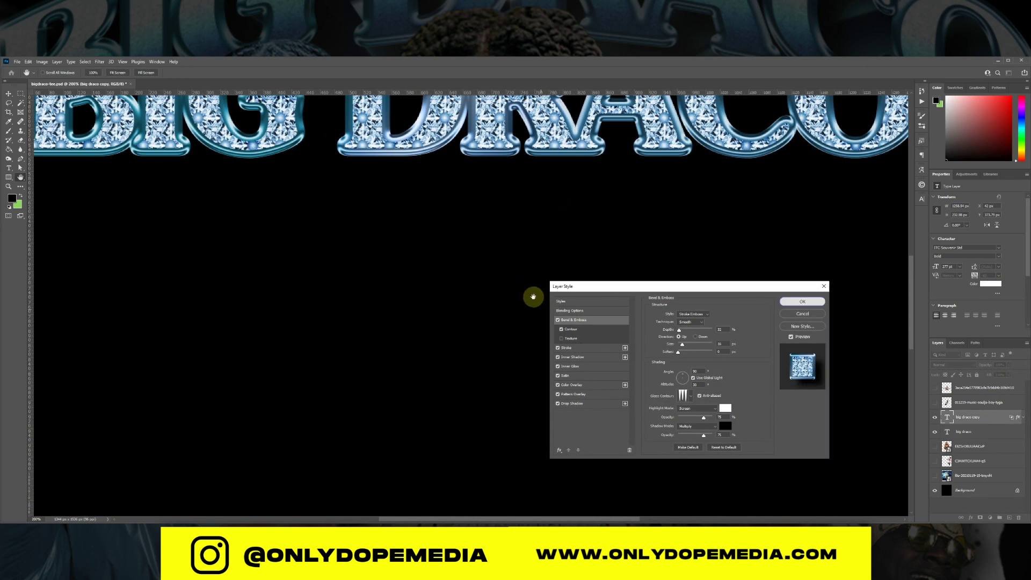
pyautogui.press('Return')
pyautogui.moveTo(821, 338); pyautogui.dragTo(746, 397)
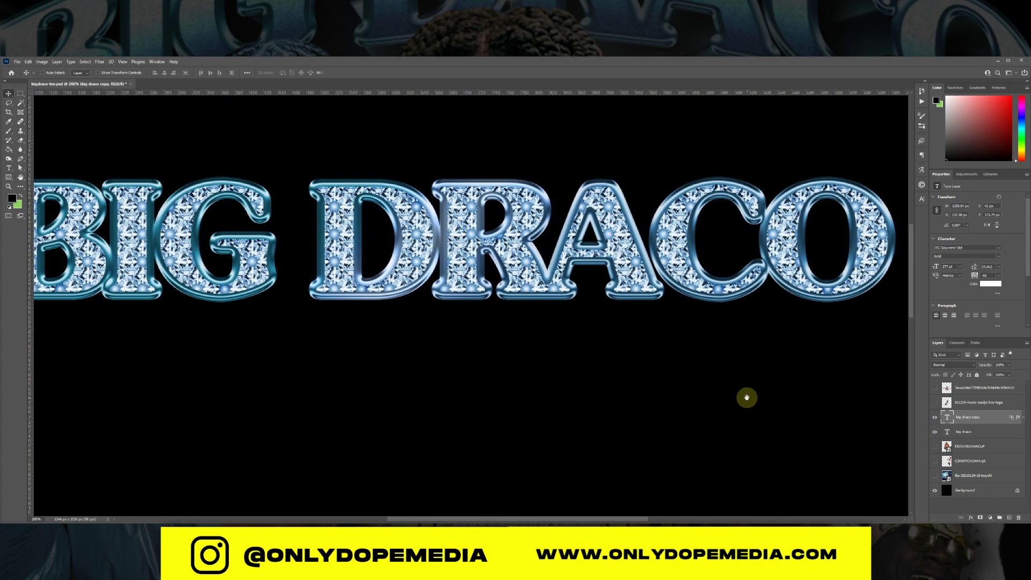
# - Set the Pattern Overlay scale on the BIG DRACO copy to 27%
pyautogui.doubleClick(985, 424)
pyautogui.click(575, 394)
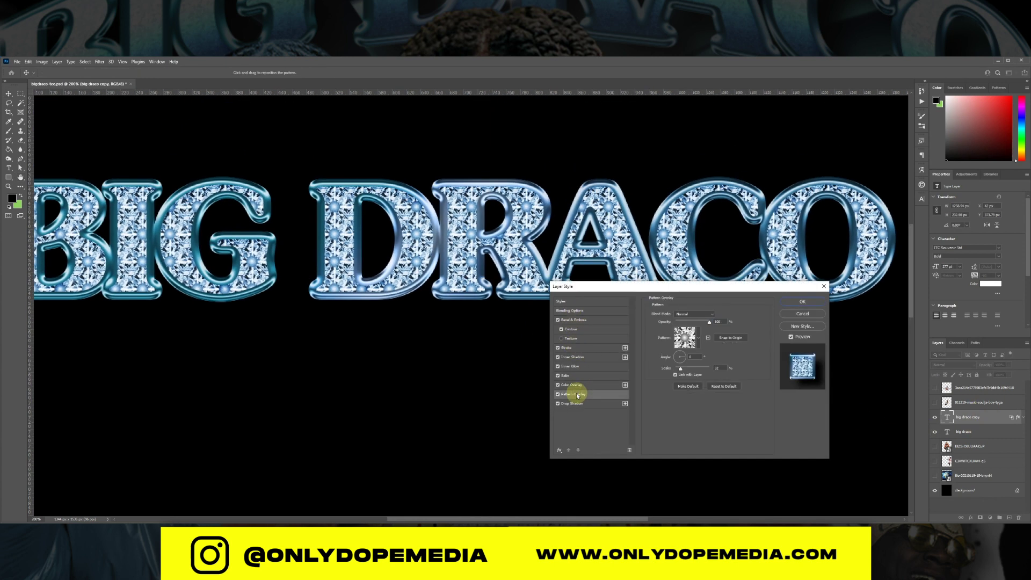
pyautogui.click(680, 339)
pyautogui.click(754, 357)
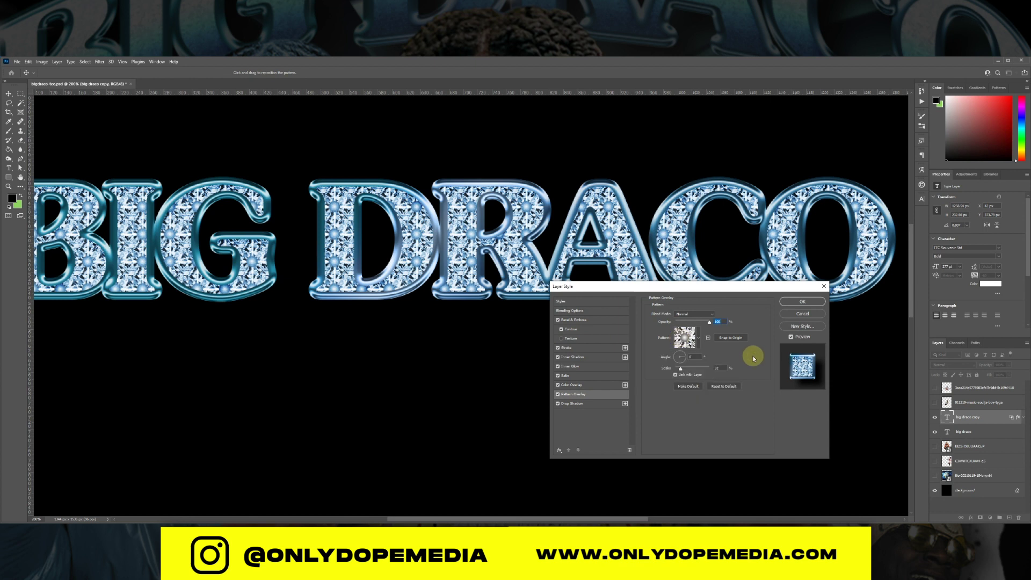
pyautogui.moveTo(682, 370); pyautogui.dragTo(680, 342)
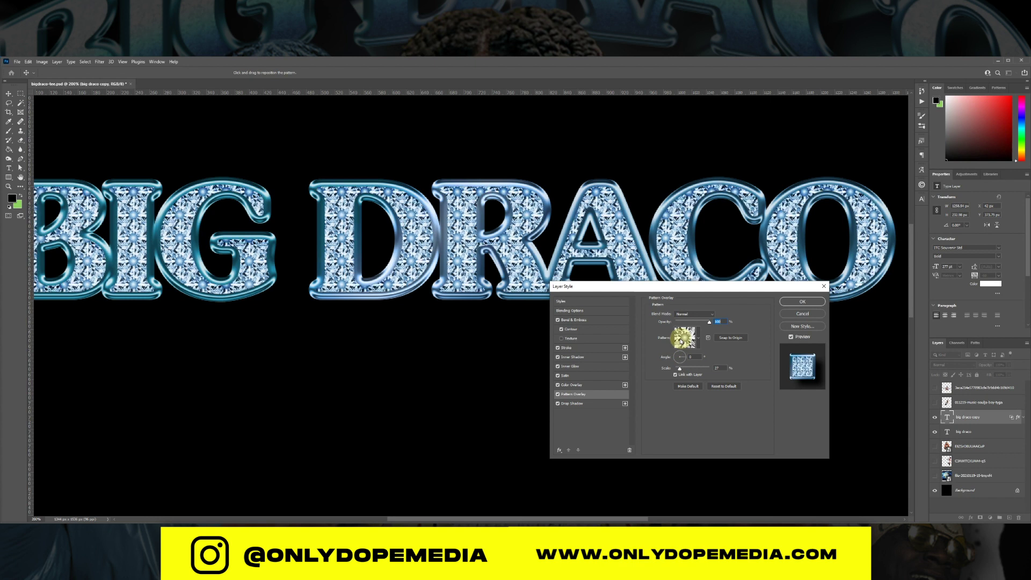
# - Review the copy's Color Overlay, Satin, Inner Glow and Inner Shadow settings, comparing the lettering with Satin, Inner Shadow and Stroke off and on
pyautogui.click(586, 384)
pyautogui.click(587, 378)
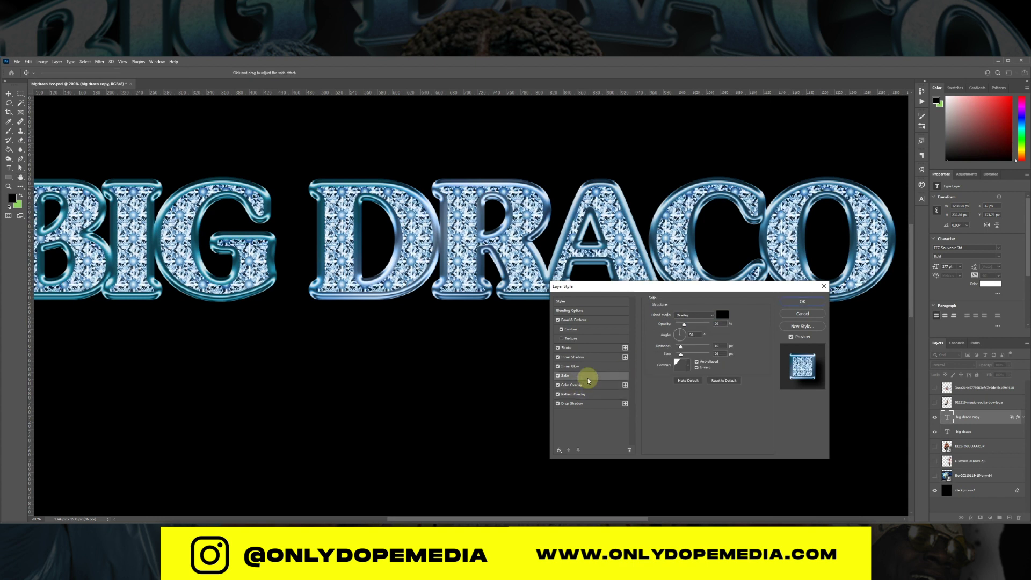
pyautogui.click(559, 377)
pyautogui.click(558, 377)
pyautogui.click(586, 368)
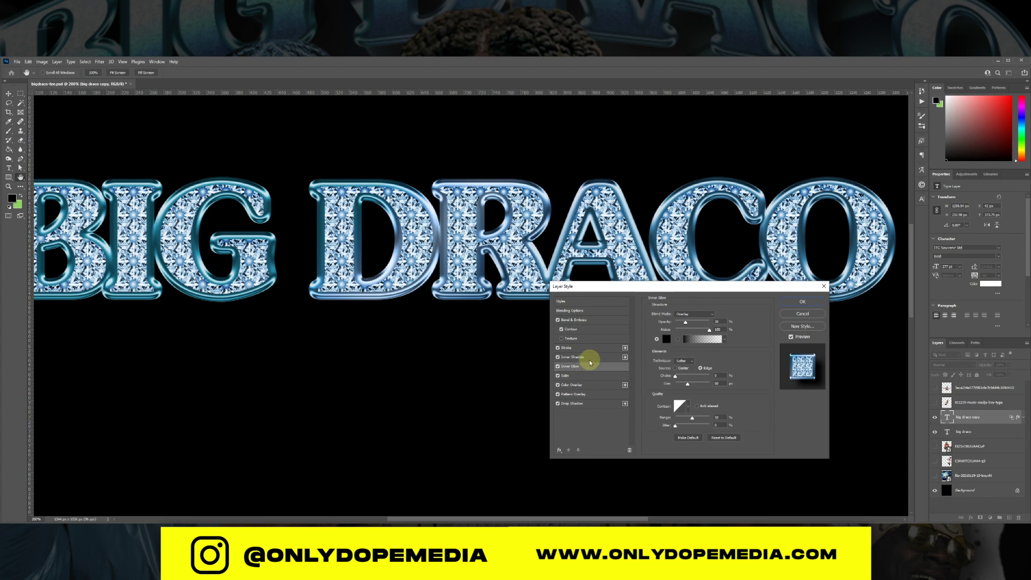
pyautogui.click(589, 359)
pyautogui.click(558, 358)
pyautogui.click(558, 357)
pyautogui.click(558, 348)
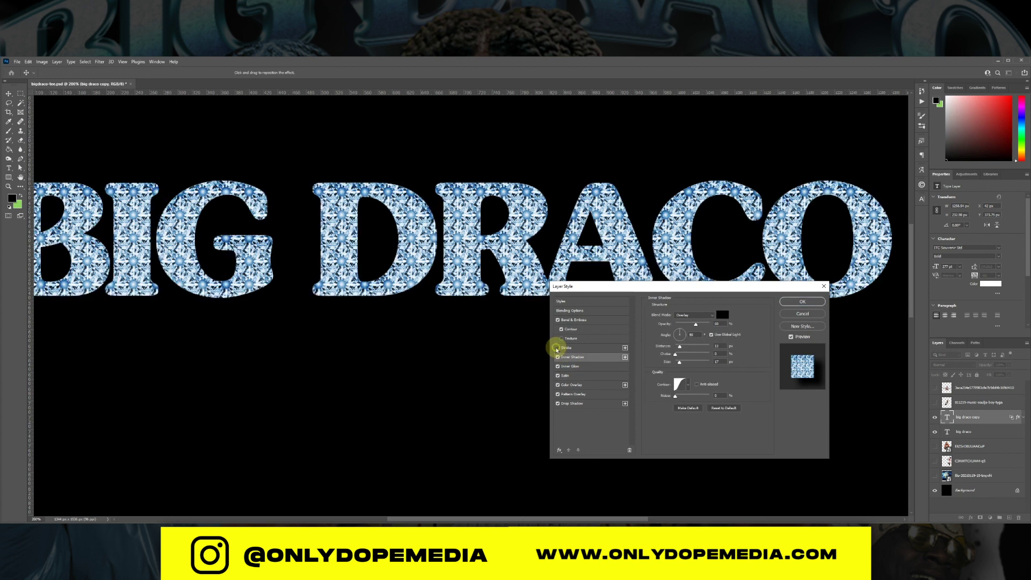
pyautogui.click(557, 349)
# - Reduce the scale of the gradient in the lettering's Stroke effect, compare the Pattern Overlay off and on, and apply the style
pyautogui.click(609, 349)
pyautogui.moveTo(693, 397)
pyautogui.mouseDown()
pyautogui.moveTo(670, 394)
pyautogui.moveTo(681, 394)
pyautogui.mouseUp()
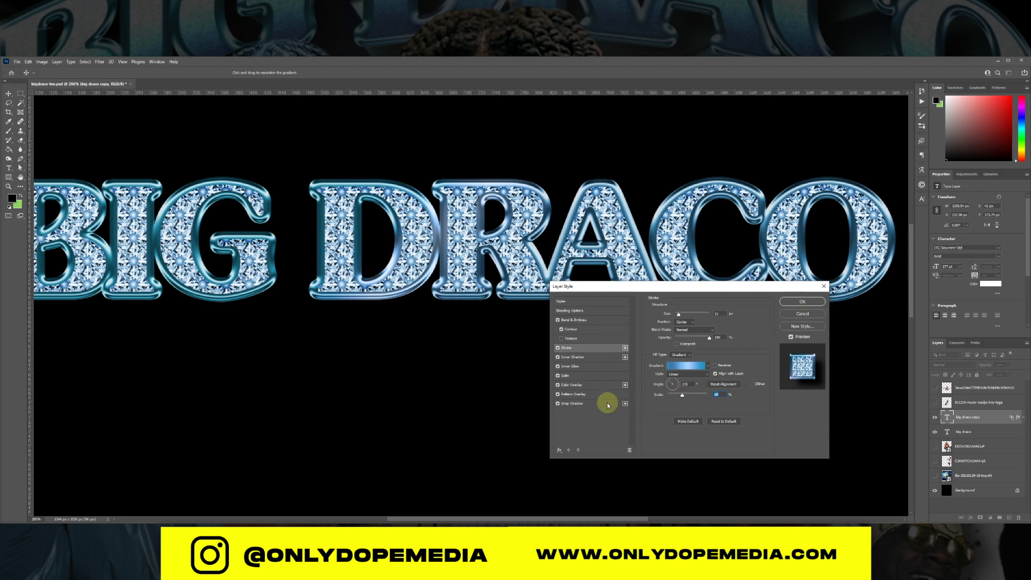
pyautogui.click(559, 395)
pyautogui.click(559, 395)
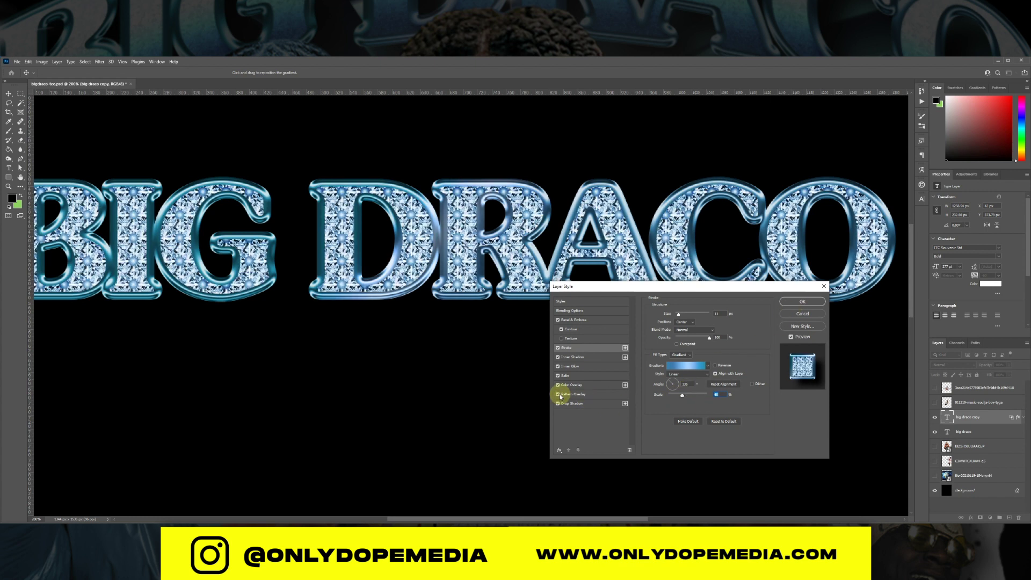
pyautogui.click(802, 302)
pyautogui.hotkey('ctrl', '-')
pyautogui.hotkey('ctrl', '-')
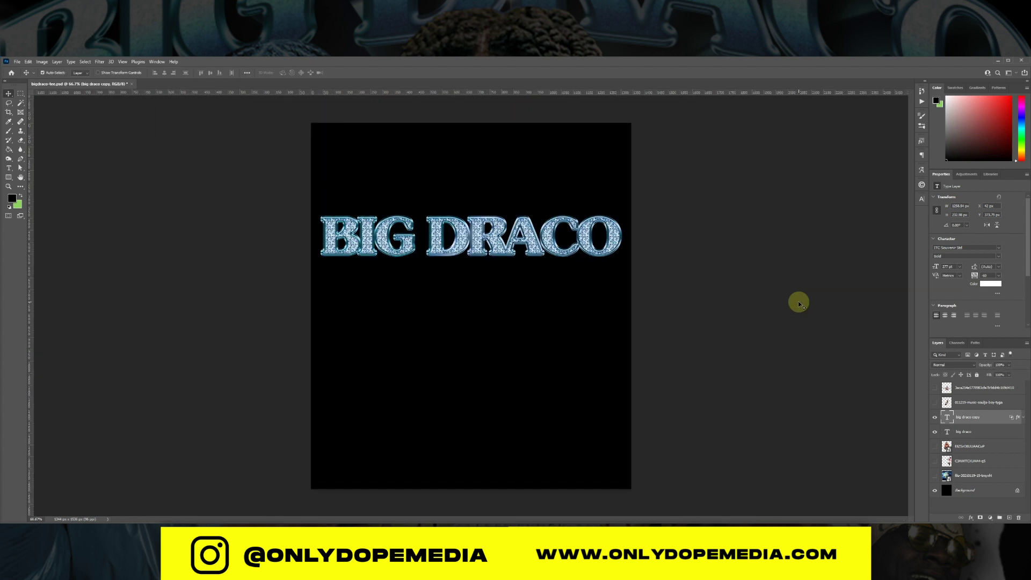
# - Turn off the overlay effects on the BIG DRACO copy and add a Gradient Overlay
pyautogui.hotkey('ctrl', '+')
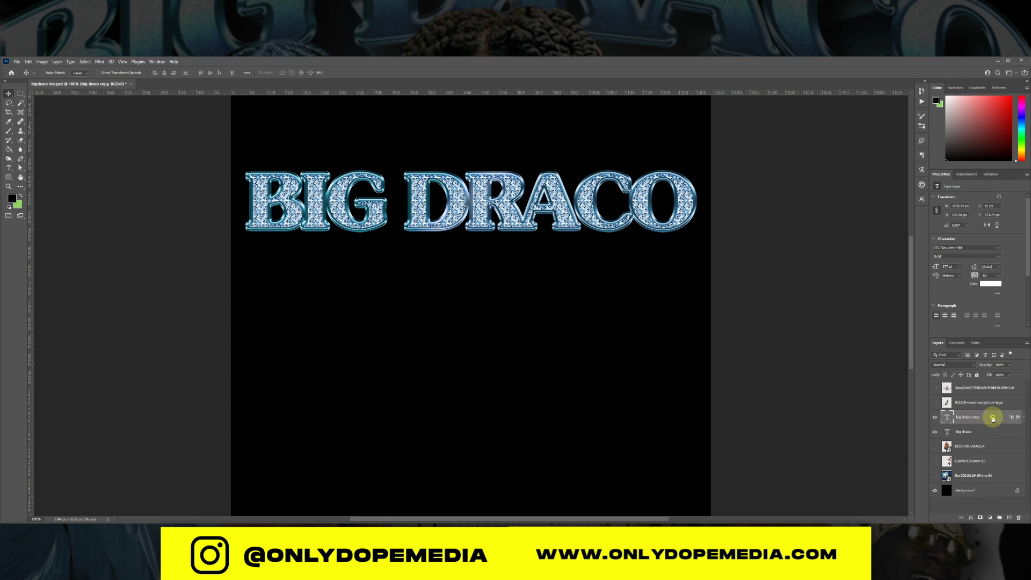
pyautogui.doubleClick(993, 418)
pyautogui.click(559, 394)
pyautogui.click(560, 450)
pyautogui.click(574, 508)
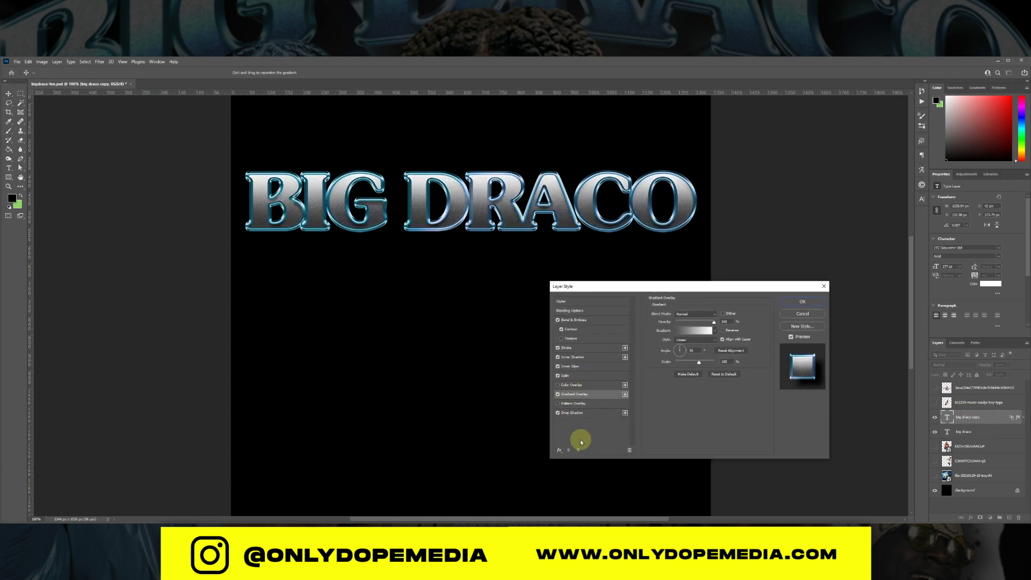
# - Recolor the Gradient Overlay from dark blue to light blue using colors sampled from the lettering
pyautogui.click(693, 331)
pyautogui.doubleClick(704, 418)
pyautogui.click(595, 201)
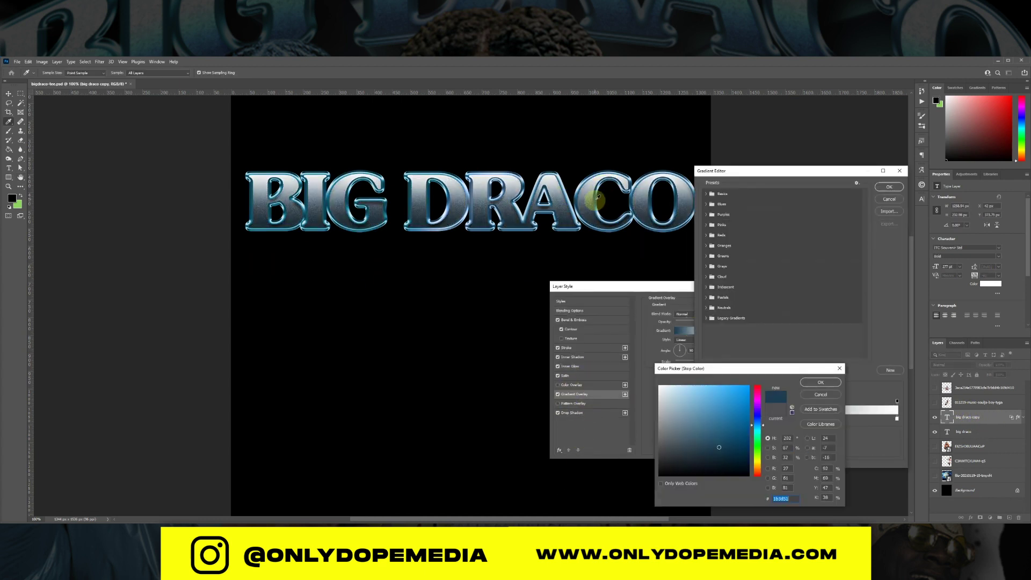
pyautogui.click(818, 385)
pyautogui.click(897, 419)
pyautogui.click(738, 446)
pyautogui.click(579, 192)
pyautogui.moveTo(709, 386)
pyautogui.mouseDown()
pyautogui.moveTo(681, 382)
pyautogui.moveTo(690, 383)
pyautogui.mouseUp()
pyautogui.click(821, 381)
pyautogui.press('Return')
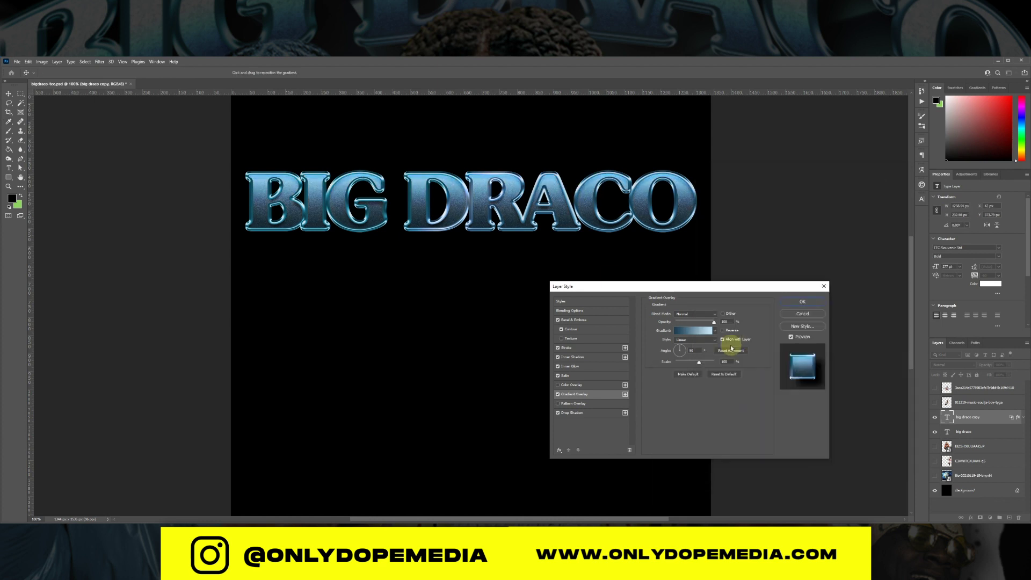
# - Give the Gradient Overlay a brighter blend mode, turn Pattern Overlay back on at reduced opacity, and apply the style
pyautogui.click(696, 314)
pyautogui.click(692, 337)
pyautogui.scroll(-16, 687, 316)
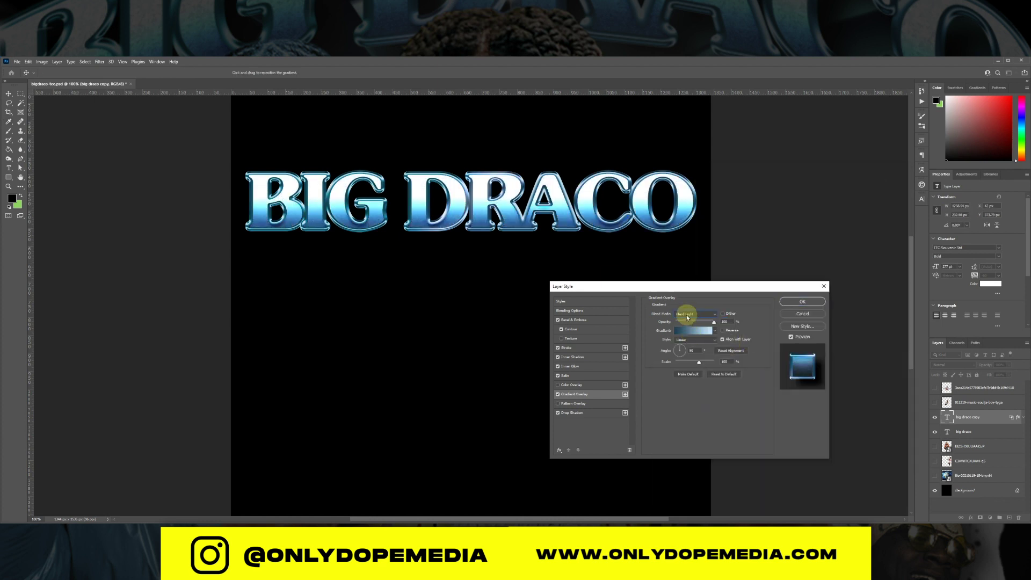
pyautogui.scroll(3, 687, 318)
pyautogui.click(558, 403)
pyautogui.moveTo(713, 321); pyautogui.dragTo(680, 321)
pyautogui.click(802, 301)
# - Open the Eye Candy Extrude filter on the original BIG DRACO text layer, converting the layer to a smart object
pyautogui.click(967, 431)
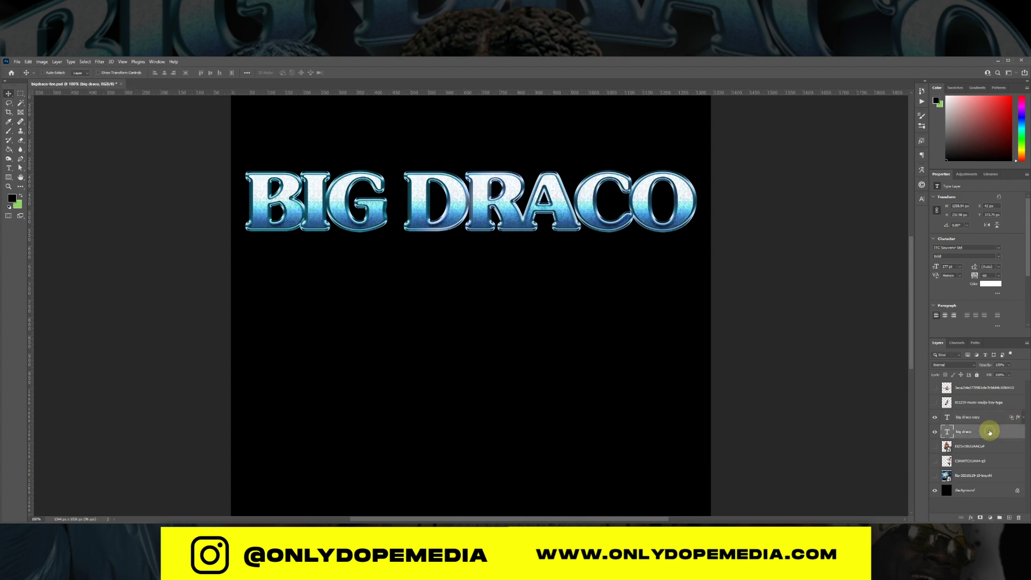
pyautogui.click(99, 62)
pyautogui.moveTo(144, 226)
pyautogui.click(203, 224)
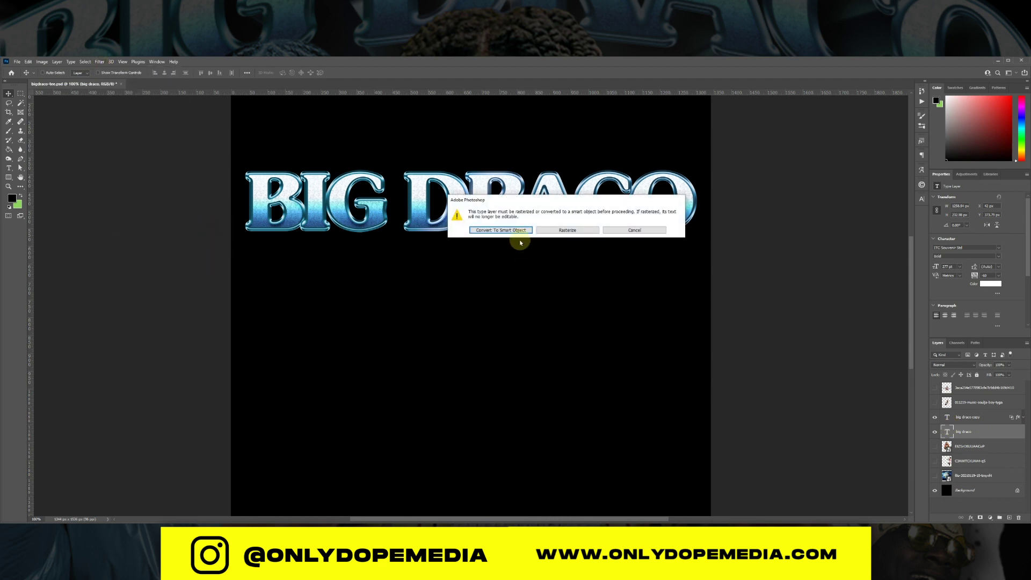
pyautogui.click(504, 231)
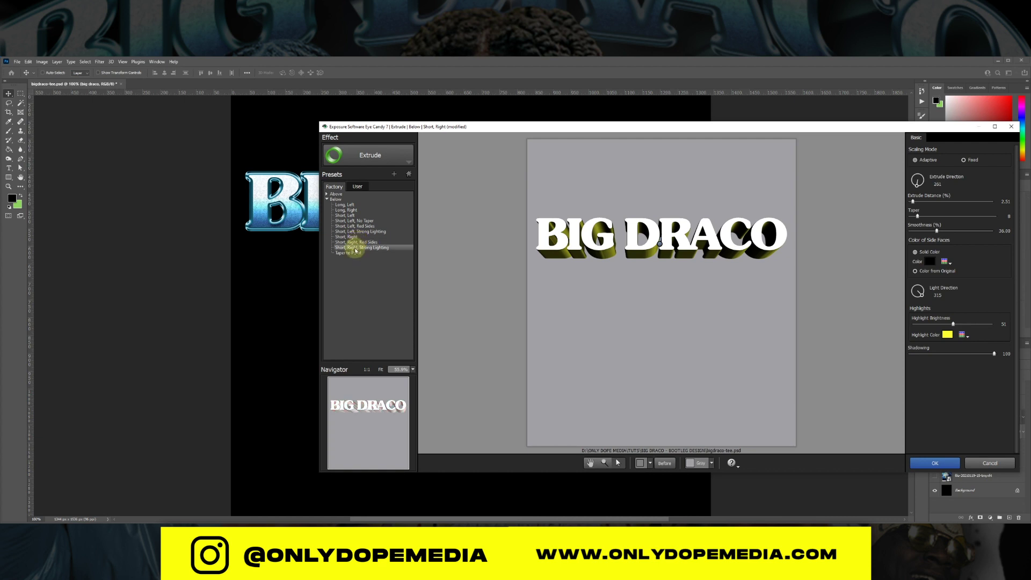
# - Load the Short, Left, Red Sides extrude preset, steer the extrusion more directly downward and lengthen it, and raise the taper to about 46
pyautogui.click(327, 194)
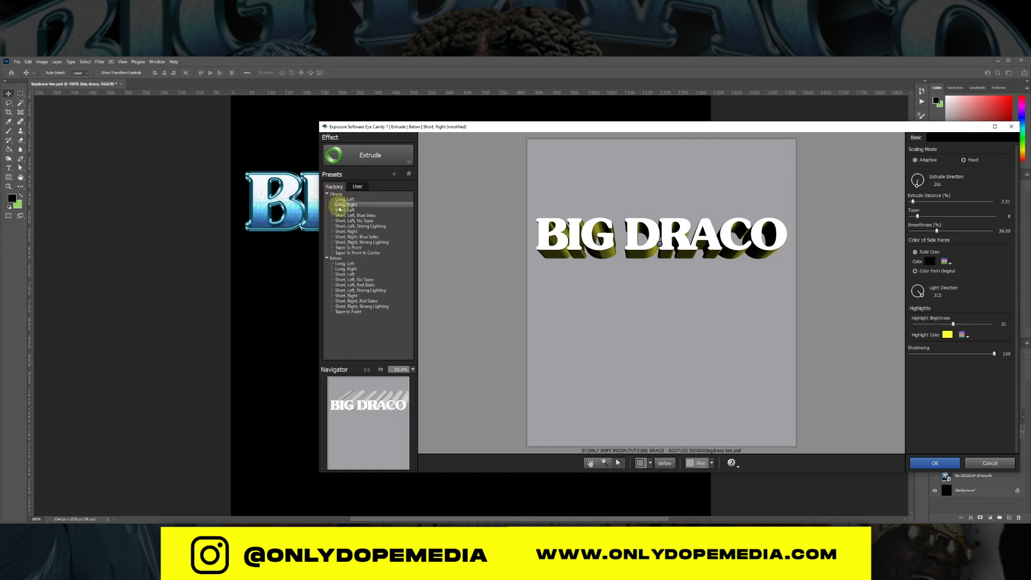
pyautogui.click(350, 279)
pyautogui.click(350, 285)
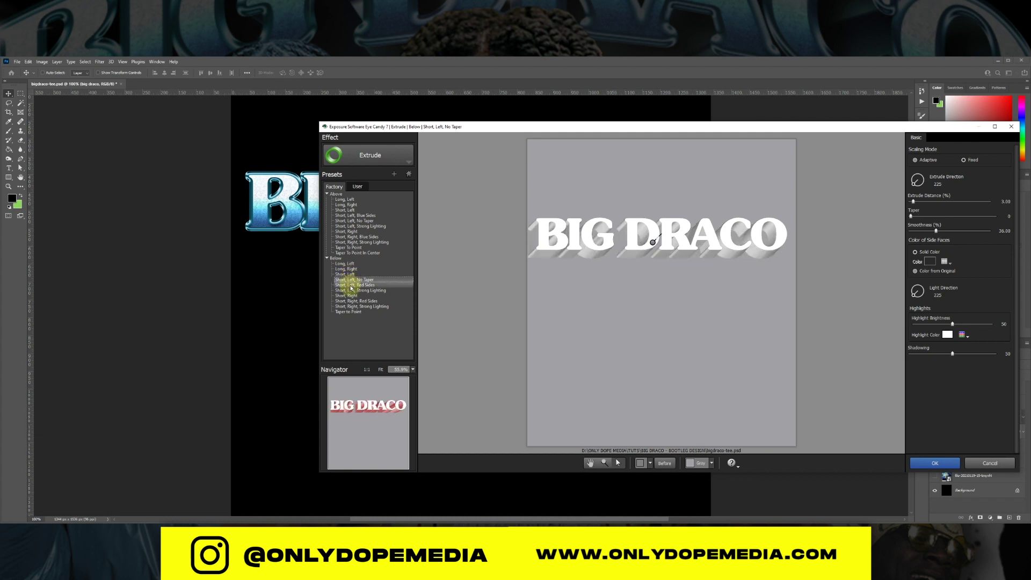
pyautogui.moveTo(652, 248)
pyautogui.mouseDown()
pyautogui.moveTo(643, 257)
pyautogui.moveTo(662, 257)
pyautogui.mouseUp()
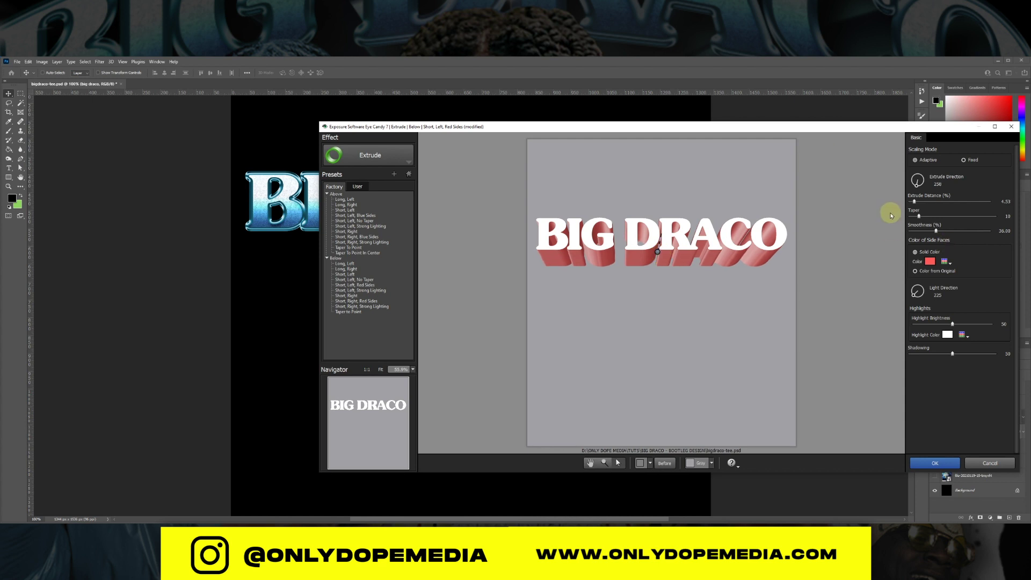
pyautogui.moveTo(918, 216); pyautogui.dragTo(949, 216)
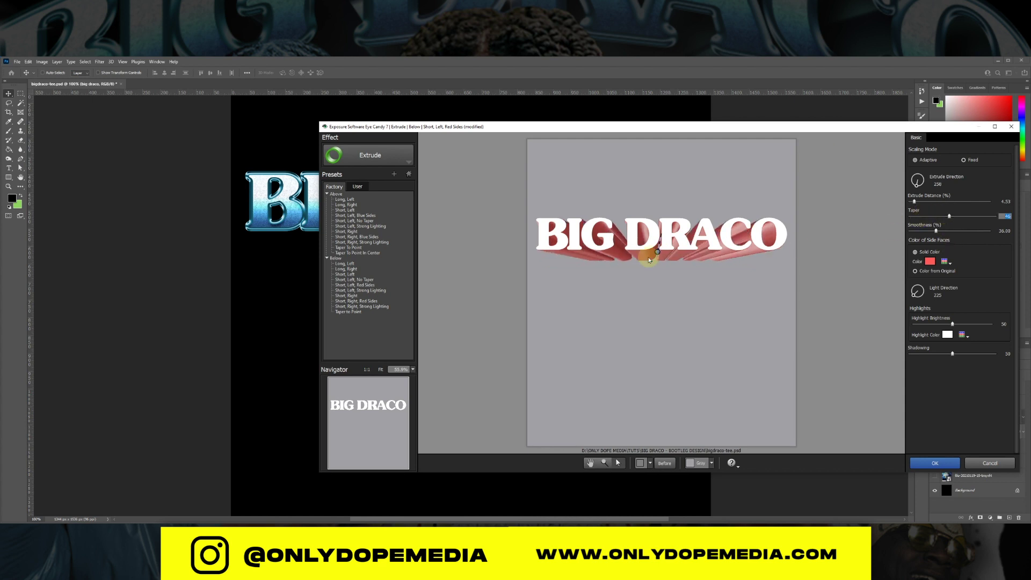
pyautogui.moveTo(657, 252); pyautogui.dragTo(657, 258)
# - Color the extrusion's side faces with a solid cyan-blue
pyautogui.click(915, 272)
pyautogui.click(916, 252)
pyautogui.click(930, 262)
pyautogui.click(679, 292)
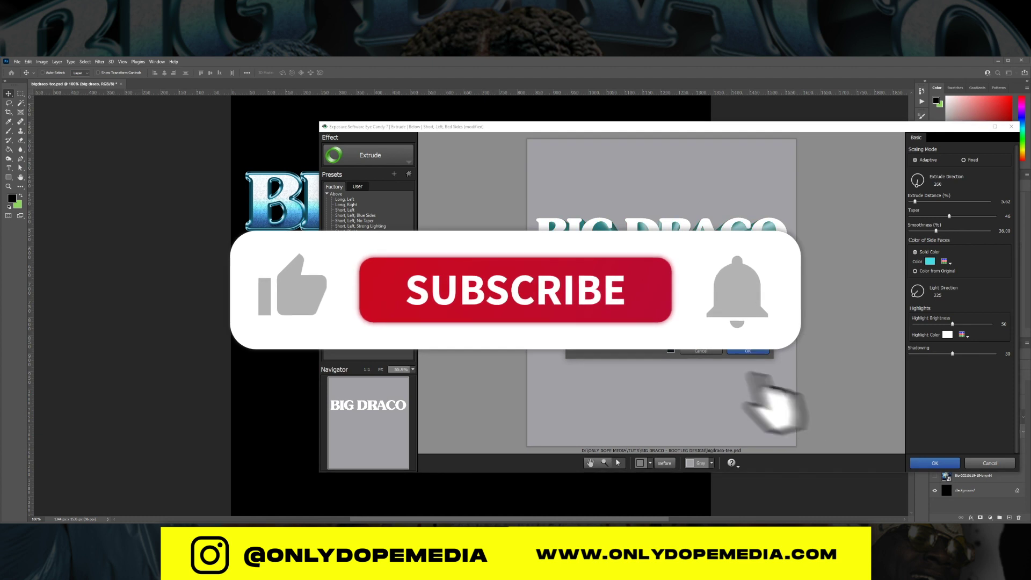
pyautogui.click(748, 351)
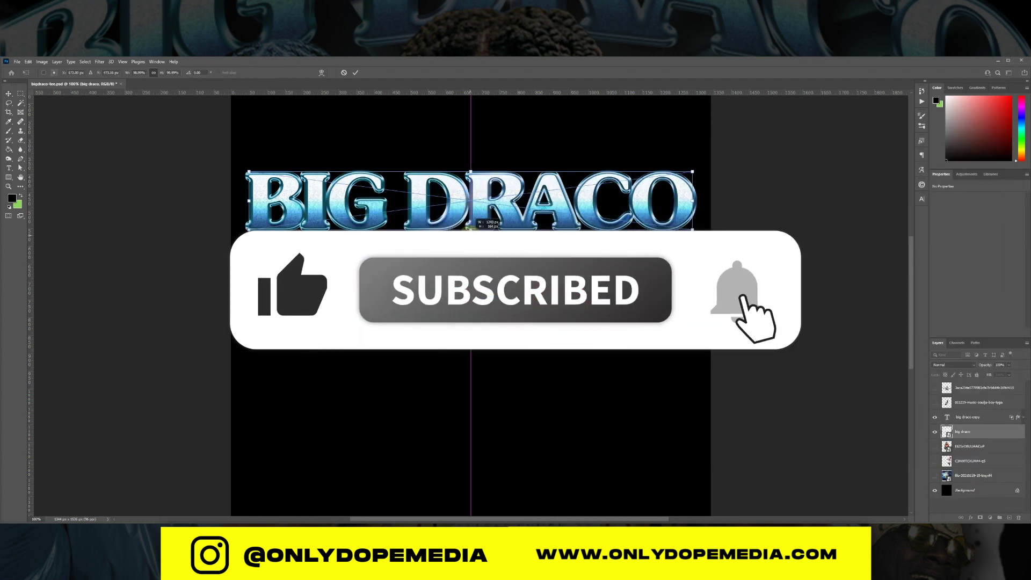
# - Try enlarging the extruded BIG DRACO layer slightly on its sides and nudging it left and down, and undo these changes
pyautogui.moveTo(471, 235); pyautogui.dragTo(471, 236)
pyautogui.moveTo(471, 171); pyautogui.dragTo(471, 168)
pyautogui.moveTo(244, 203); pyautogui.dragTo(243, 202)
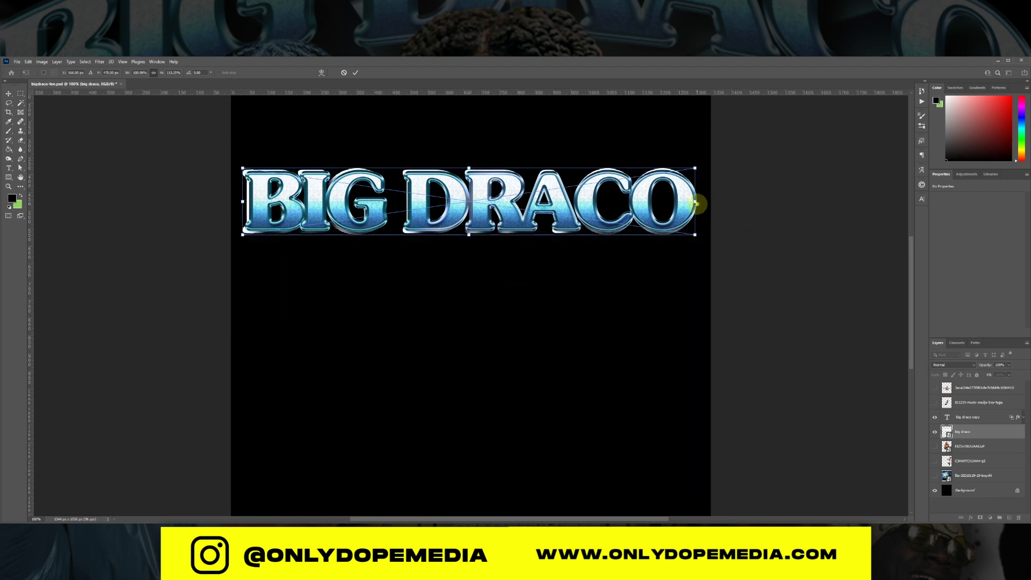
pyautogui.press('Return')
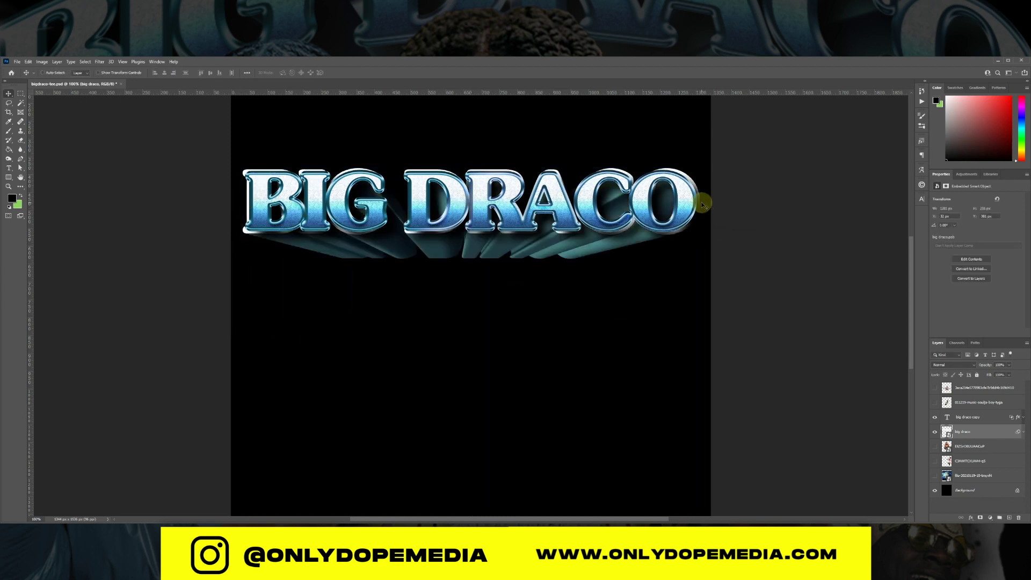
pyautogui.press('Left')
pyautogui.press('Left')
pyautogui.press('Down')
pyautogui.press('Down')
pyautogui.press('Down')
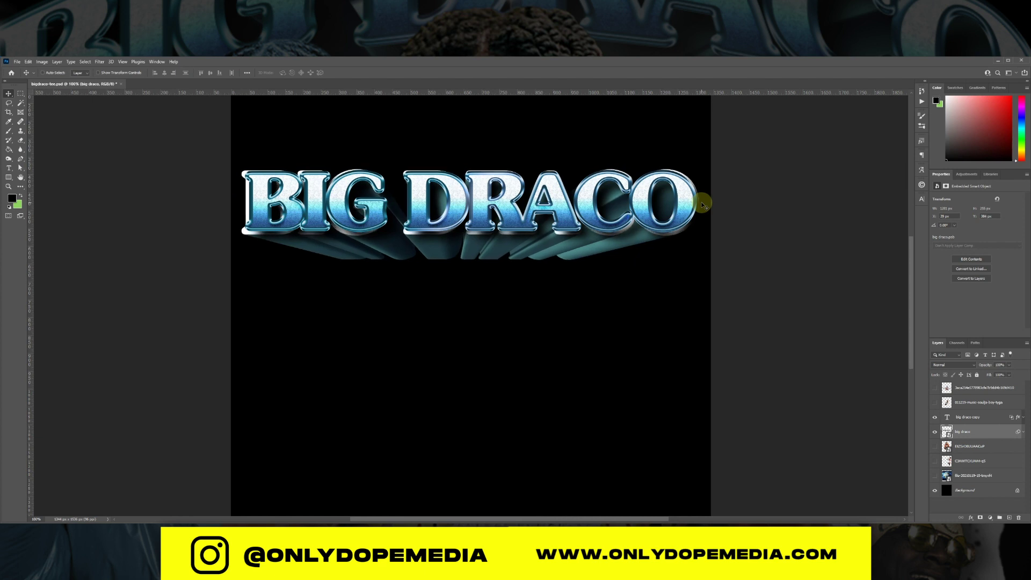
pyautogui.press('Left')
pyautogui.press('Left')
pyautogui.hotkey('ctrl', 'z')
pyautogui.hotkey('ctrl', 'z')
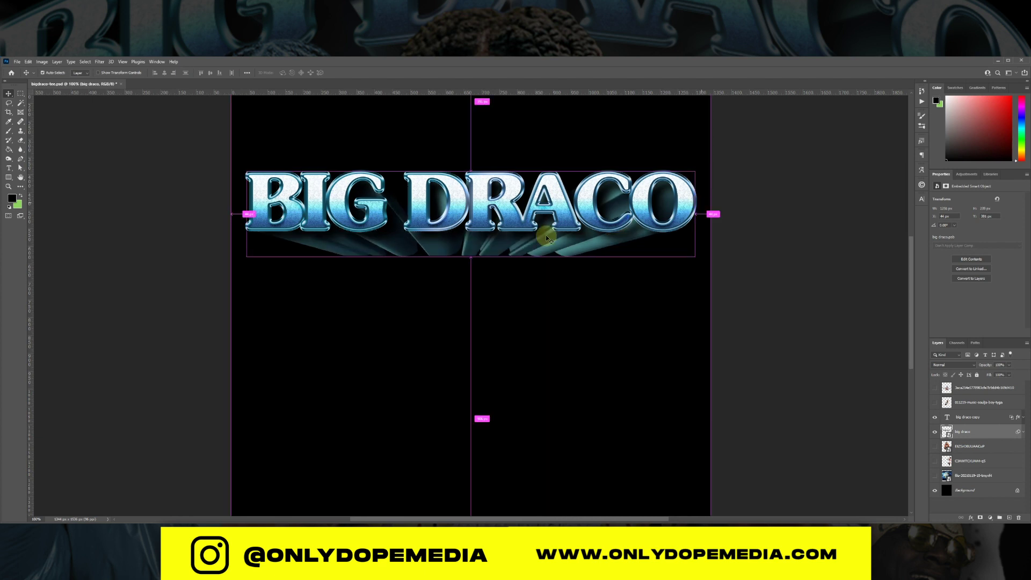
# - Group the BIG DRACO copy with the extruded BIG DRACO layer
pyautogui.keyDown('shift'); pyautogui.click(983, 423); pyautogui.keyUp('shift')
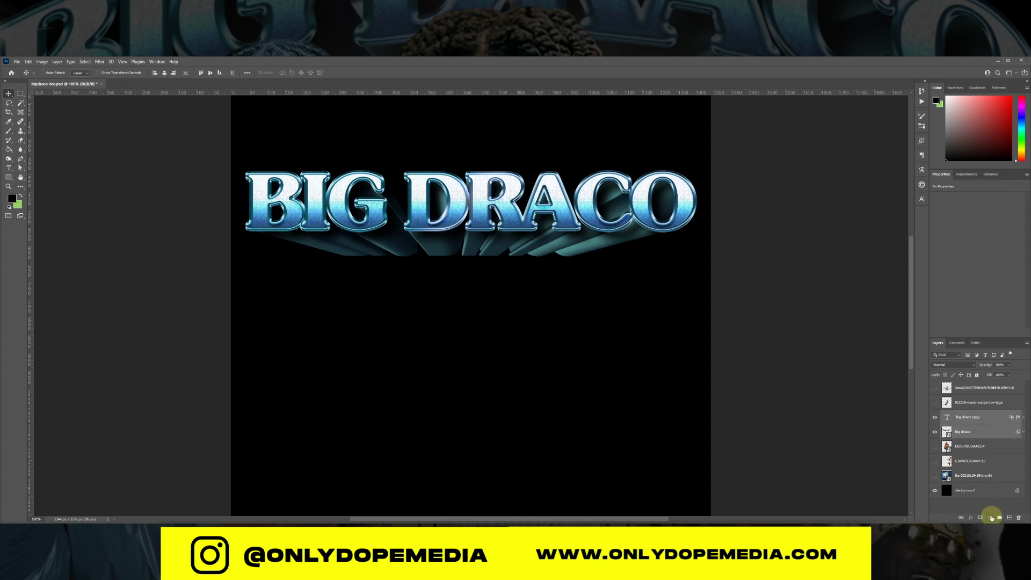
pyautogui.hotkey('ctrl', 'g')
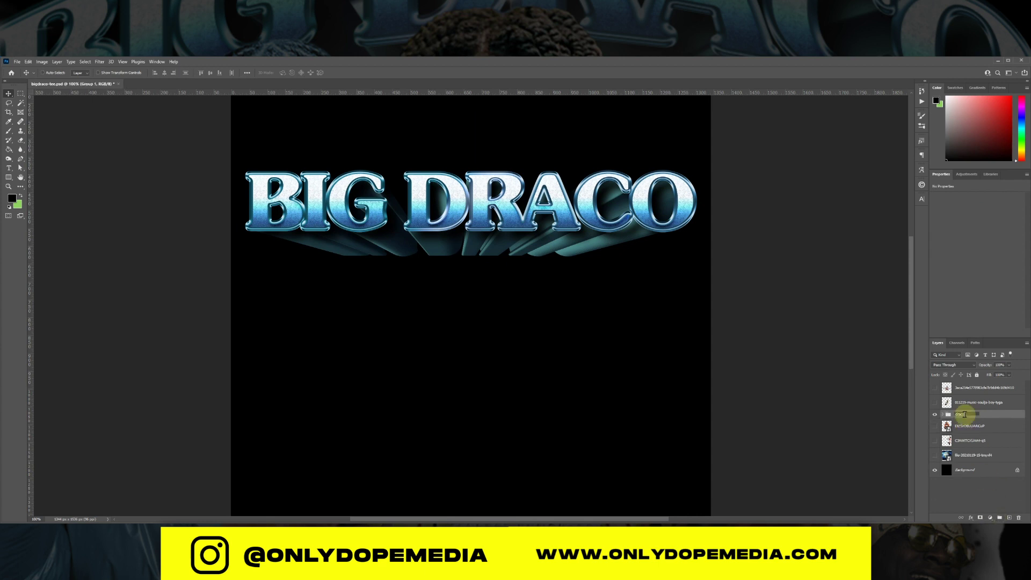
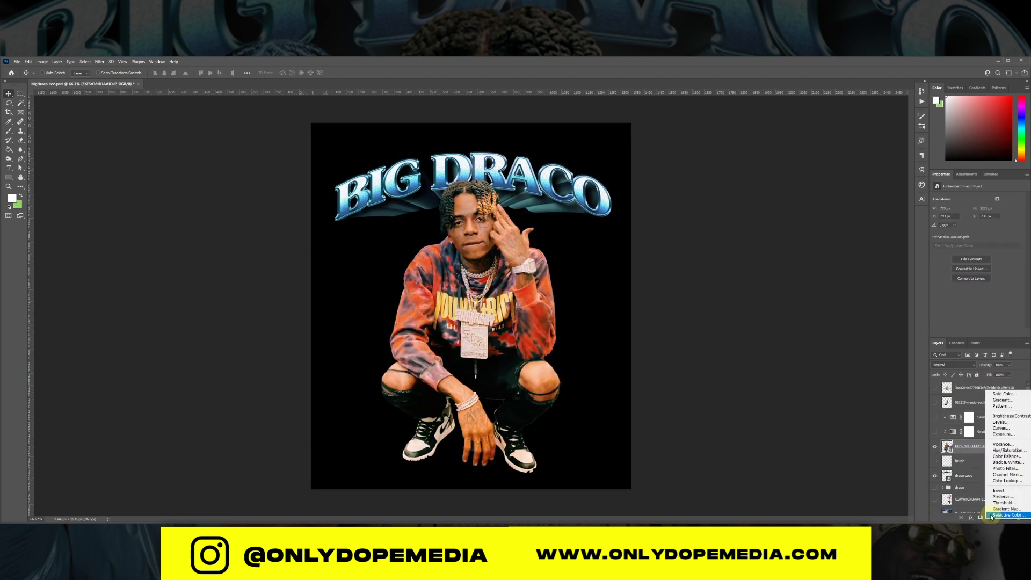
# - Open the Camera Raw filter on the squatting figure's layer and dismiss the welcome screen
pyautogui.click(969, 449)
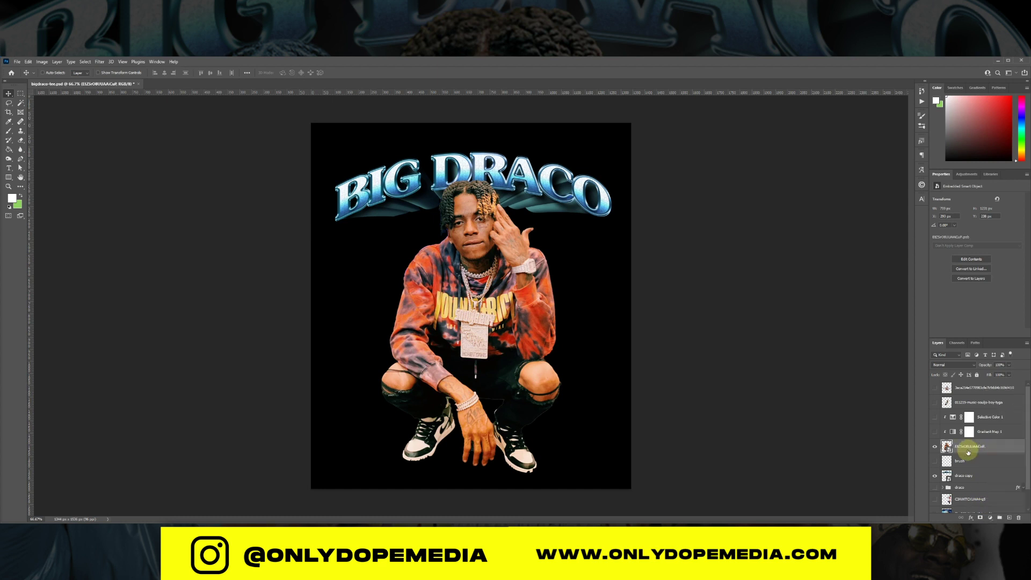
pyautogui.click(98, 64)
pyautogui.click(115, 110)
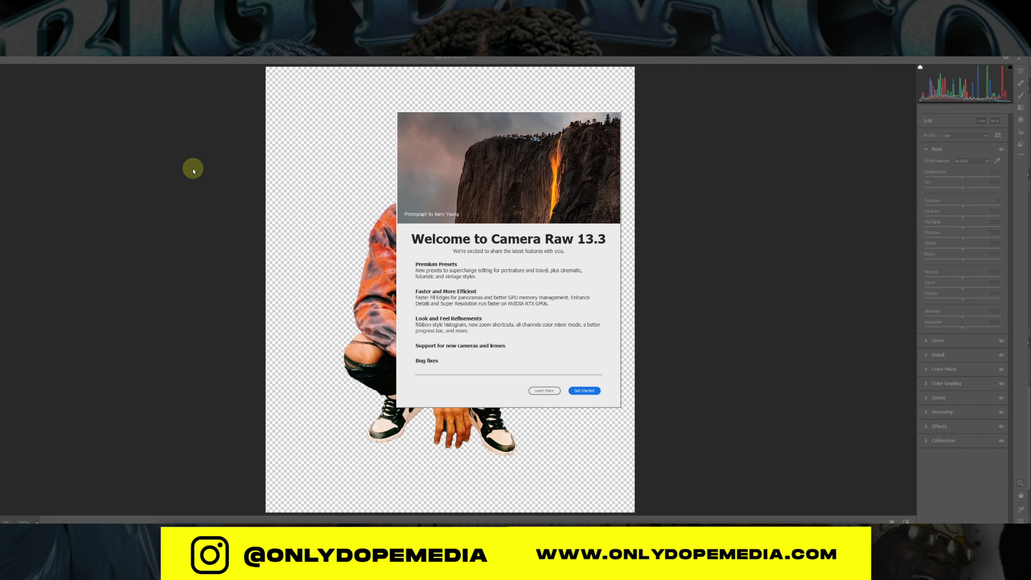
pyautogui.click(598, 391)
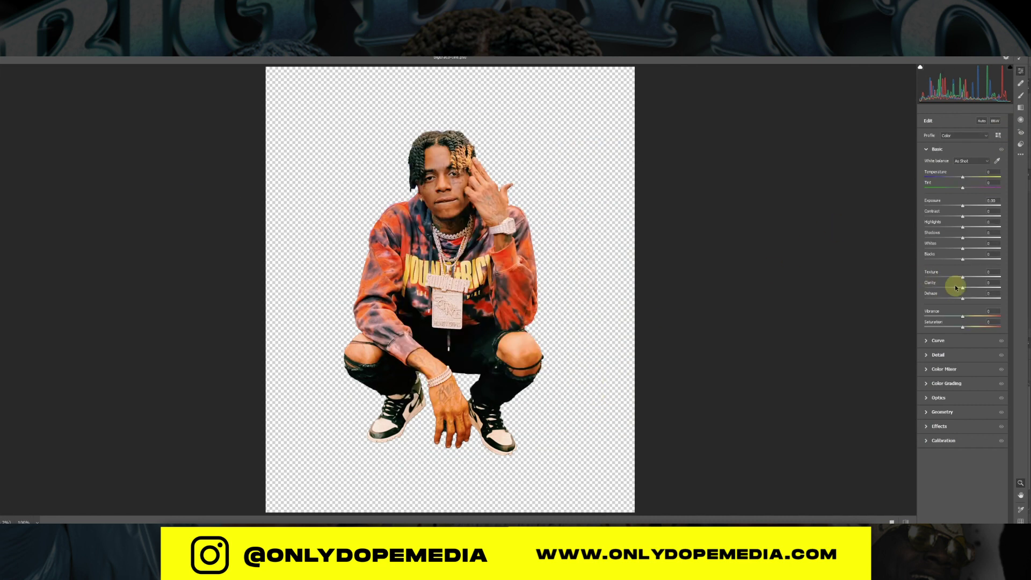
# - Sharpen the squatting figure by adjusting texture, clarity, dehaze, whites and blacks, and apply the Camera Raw filter
pyautogui.moveTo(963, 291); pyautogui.dragTo(982, 276)
pyautogui.moveTo(978, 299); pyautogui.dragTo(968, 299)
pyautogui.moveTo(963, 259); pyautogui.dragTo(989, 260)
pyautogui.moveTo(963, 248); pyautogui.dragTo(965, 252)
pyautogui.click(1002, 534)
# - Delete the hidden brush layer and show the standing figure's layer
pyautogui.scroll(-2, 975, 441)
pyautogui.click(973, 452)
pyautogui.click(1024, 418)
pyautogui.click(991, 476)
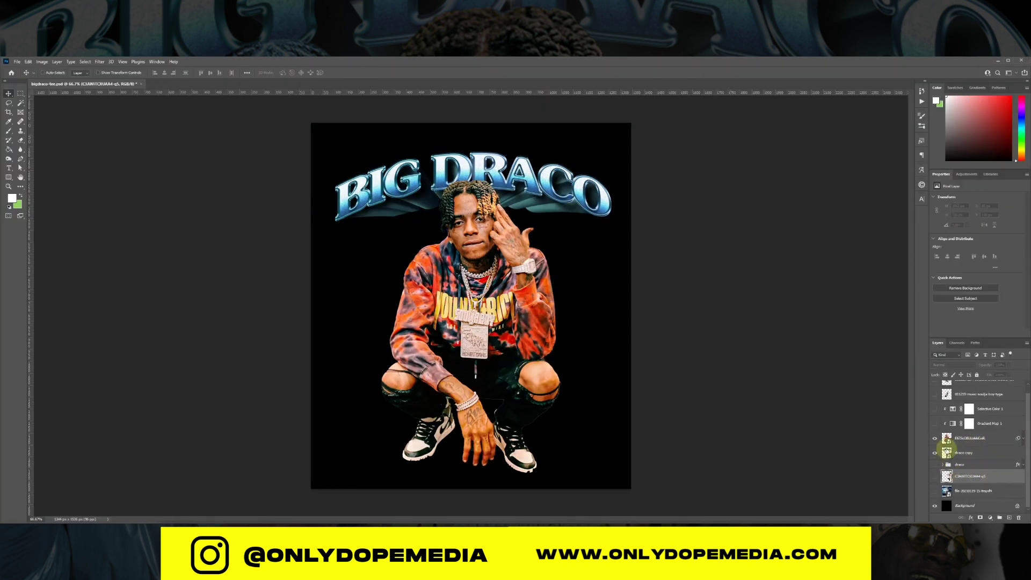
pyautogui.click(934, 476)
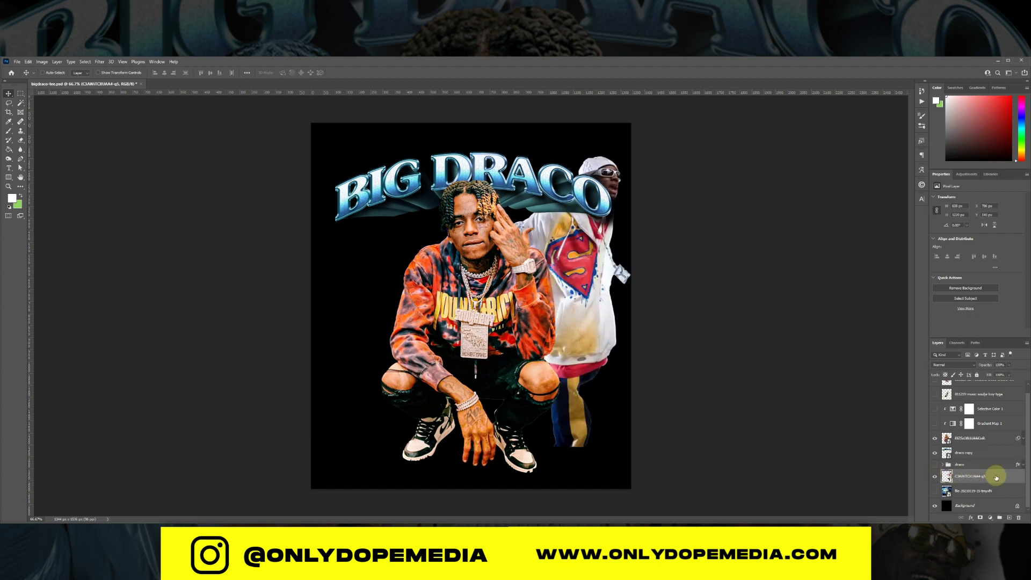
# - Move the Selective Color 1 and Gradient Map 1 layers above the standing figure, clip them to it and show them
pyautogui.click(997, 420)
pyautogui.keyDown('shift'); pyautogui.click(997, 412); pyautogui.keyUp('shift')
pyautogui.moveTo(998, 413); pyautogui.dragTo(983, 466)
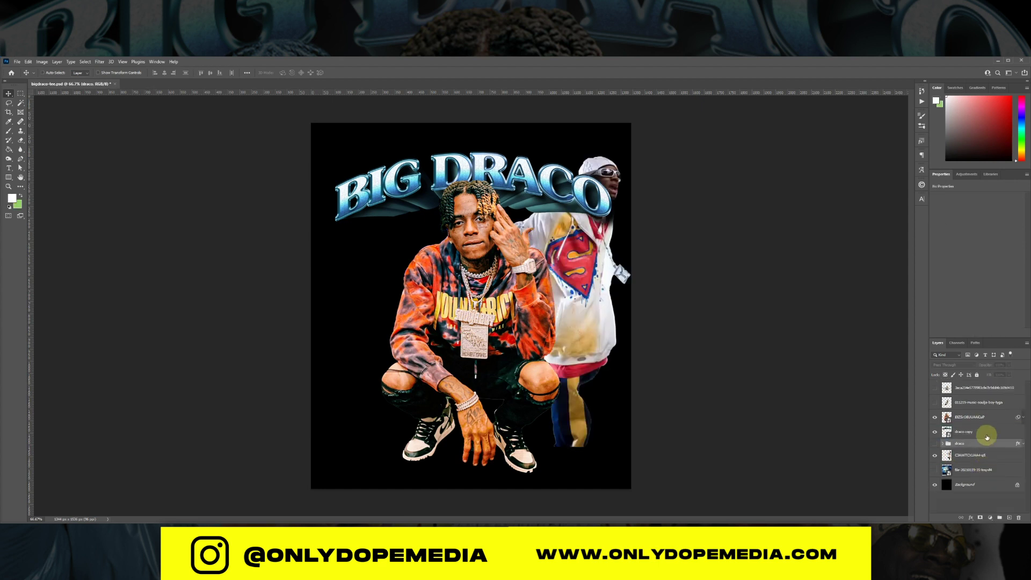
pyautogui.hotkey('ctrl', 'z')
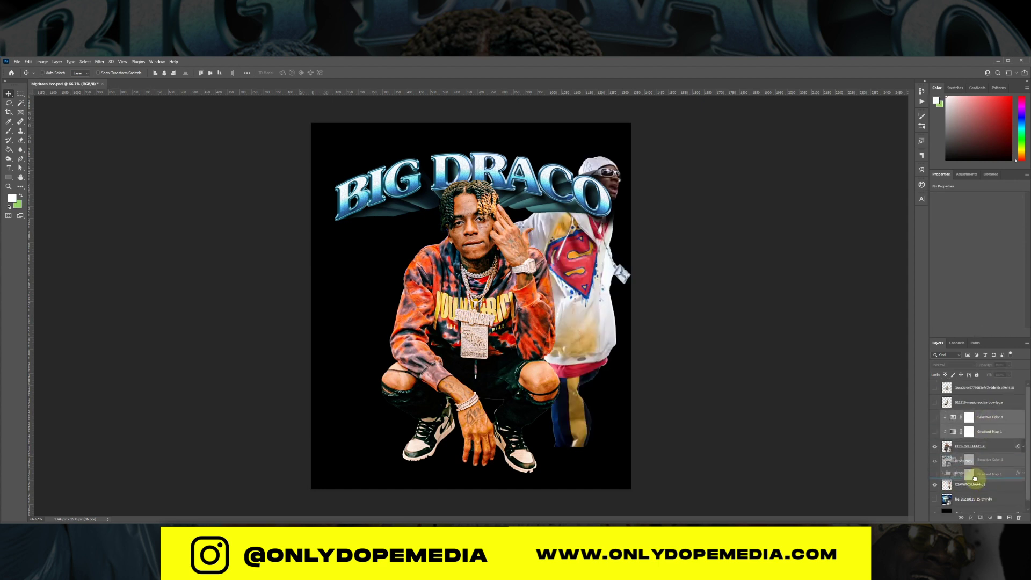
pyautogui.rightClick(983, 476)
pyautogui.click(1014, 311)
pyautogui.moveTo(935, 455); pyautogui.dragTo(933, 470)
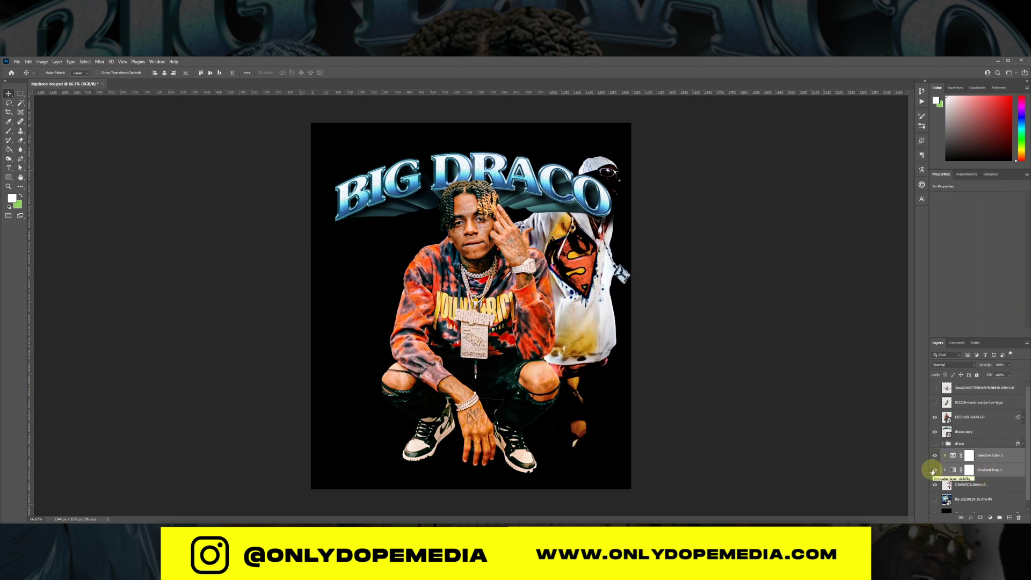
# - Scale down the standing figure and place it beside the squatting figure, beneath the end of the arched lettering
pyautogui.click(967, 485)
pyautogui.moveTo(584, 350); pyautogui.dragTo(581, 357)
pyautogui.hotkey('ctrl', 't')
pyautogui.moveTo(628, 161); pyautogui.dragTo(618, 218)
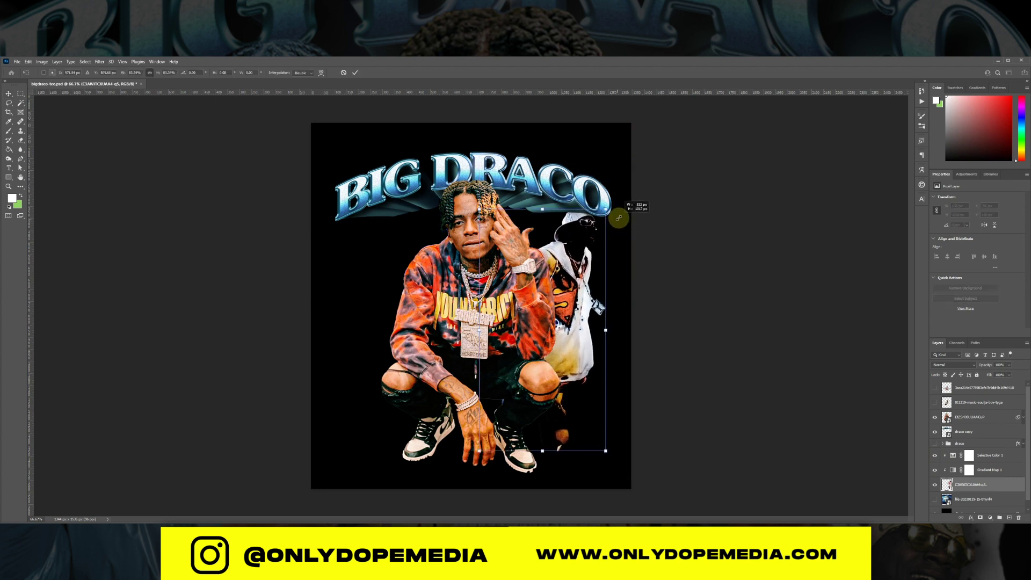
pyautogui.press('Return')
pyautogui.moveTo(566, 289); pyautogui.dragTo(590, 280)
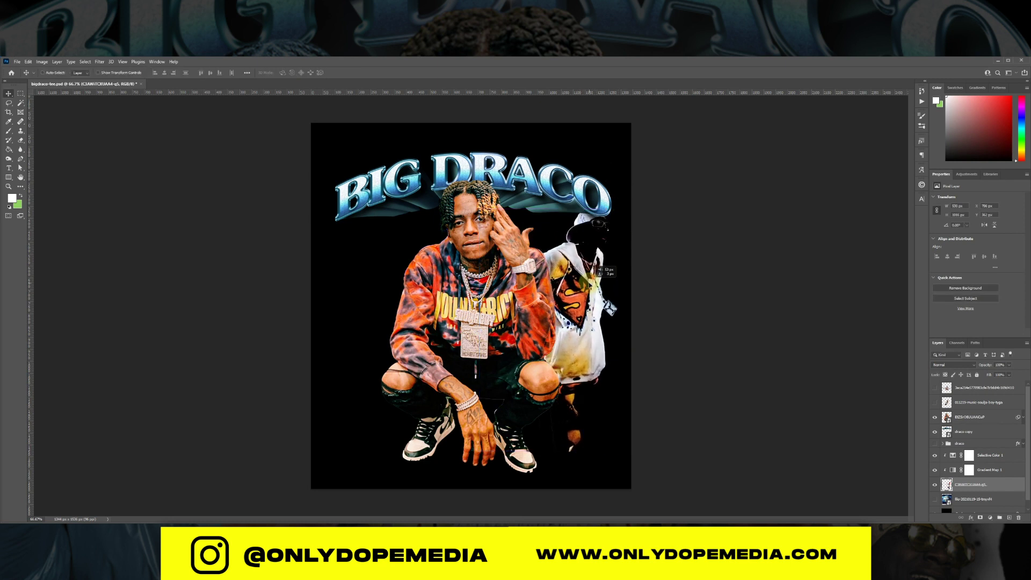
# - Reduce the opacity of Gradient Map 1 on the standing figure
pyautogui.click(1006, 465)
pyautogui.click(1007, 461)
pyautogui.moveTo(984, 364)
pyautogui.mouseDown()
pyautogui.moveTo(916, 375)
pyautogui.moveTo(975, 374)
pyautogui.moveTo(948, 375)
pyautogui.moveTo(965, 372)
pyautogui.mouseUp()
pyautogui.click(1008, 470)
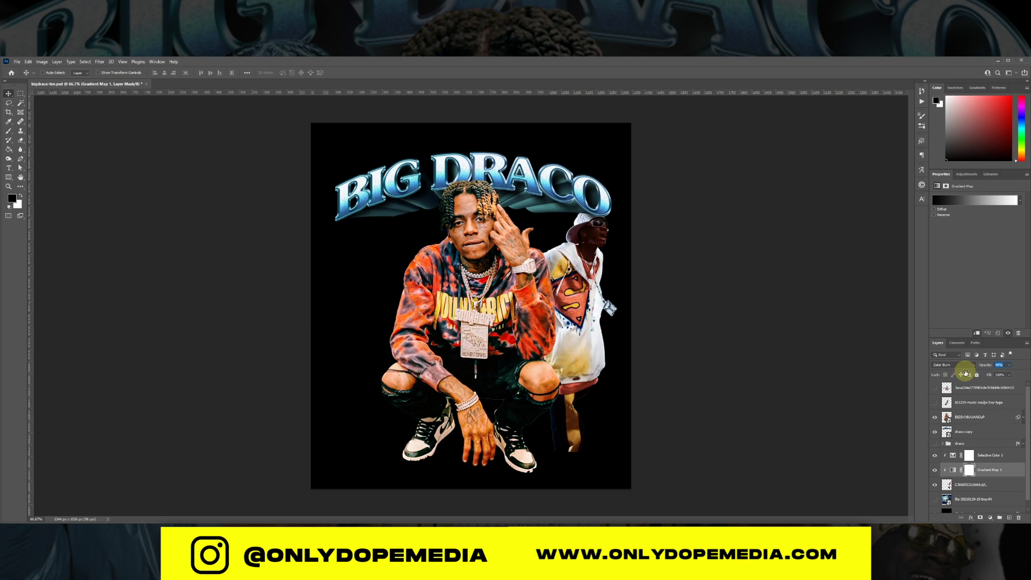
# - Try adjusting several color ranges of the standing figure with the Selective Color 1 layer
pyautogui.click(1003, 455)
pyautogui.moveTo(966, 224); pyautogui.dragTo(978, 249)
pyautogui.moveTo(973, 235); pyautogui.dragTo(1006, 249)
pyautogui.click(957, 271)
pyautogui.click(983, 206)
pyautogui.click(966, 231)
pyautogui.click(983, 205)
pyautogui.click(967, 254)
pyautogui.moveTo(978, 263); pyautogui.dragTo(929, 262)
# - Replace Selective Color 1 with a second gradient map clipped to the standing figure, using a blue preset gradient
pyautogui.click(990, 469)
pyautogui.click(957, 365)
pyautogui.click(989, 455)
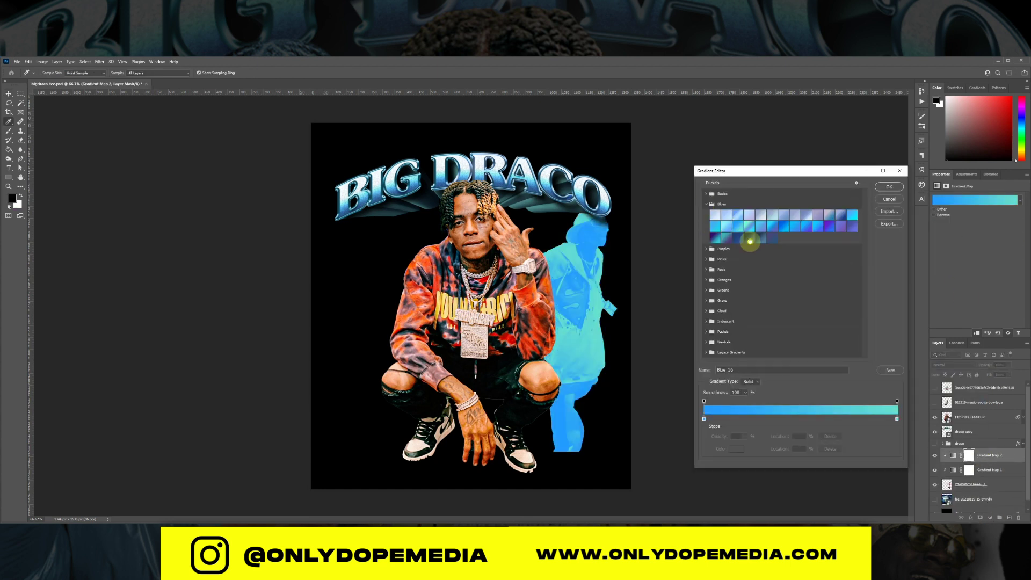
pyautogui.press('Return')
# - Try different blend modes for Gradient Map 2 and set it to Color
pyautogui.scroll(-9, 956, 365)
pyautogui.scroll(-13, 956, 366)
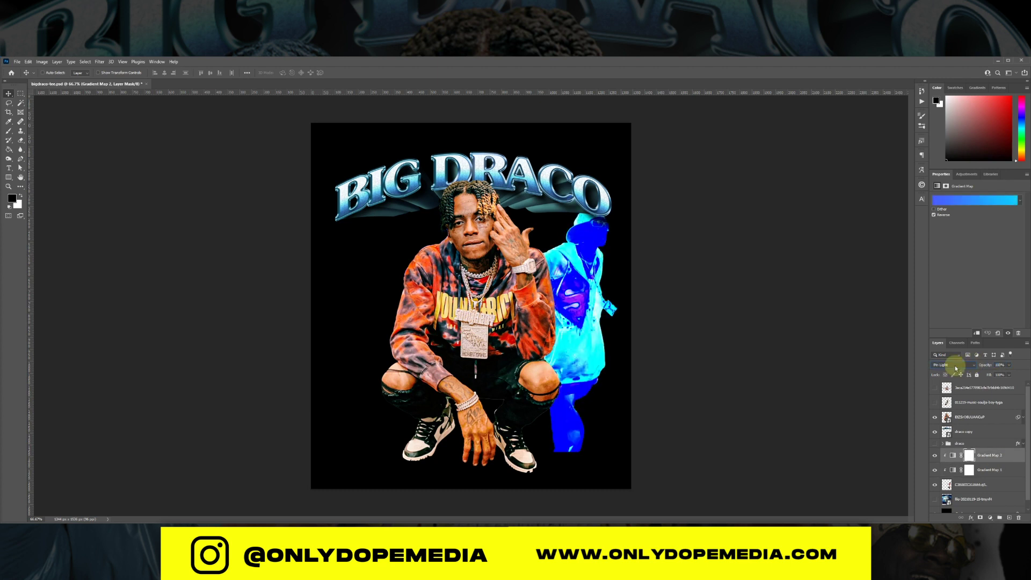
pyautogui.scroll(-2, 955, 367)
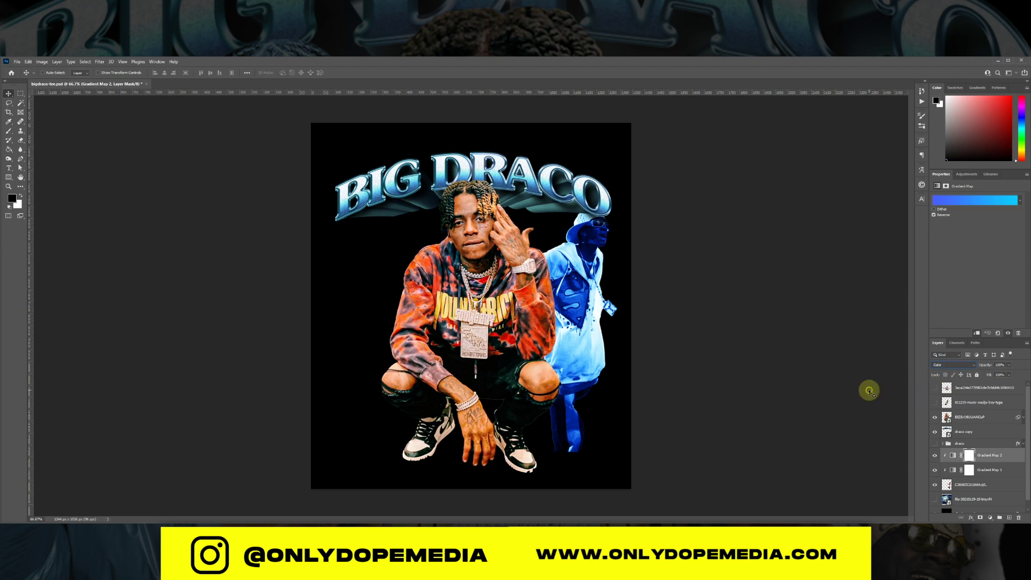
# - Show the Earth-and-space image layer and hide the layers above it
pyautogui.scroll(-1, 1012, 423)
pyautogui.click(935, 490)
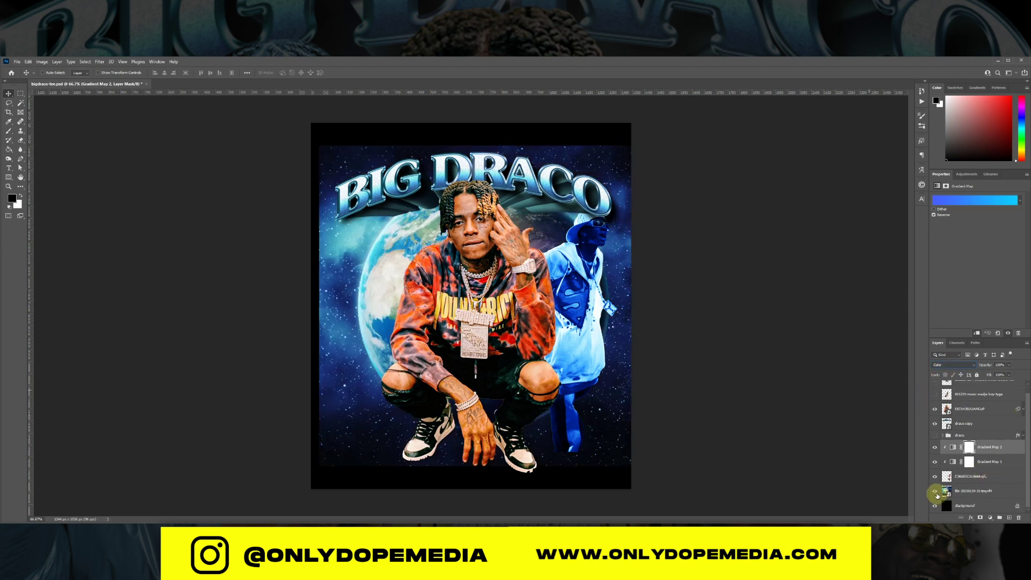
pyautogui.click(986, 491)
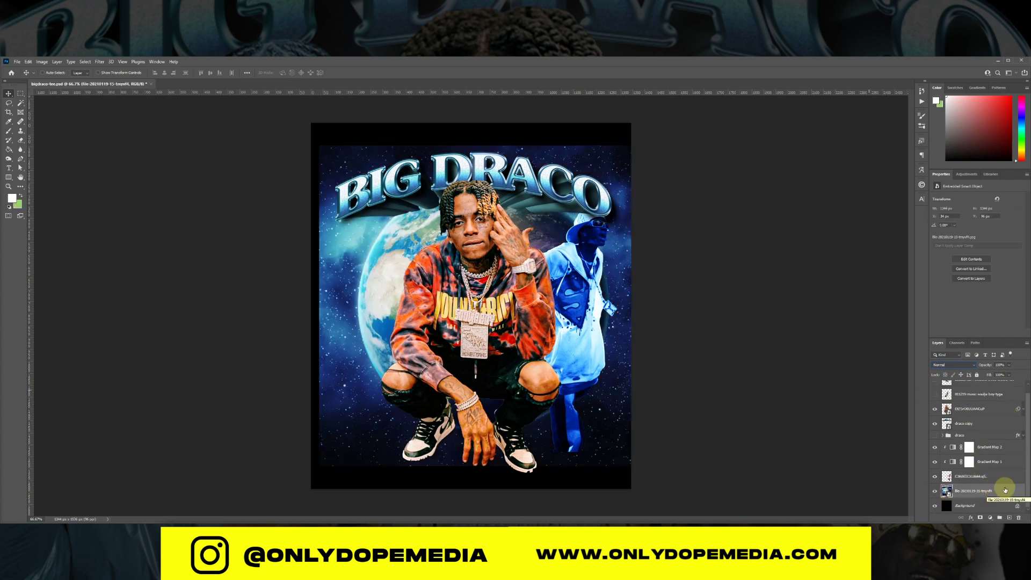
pyautogui.moveTo(936, 480); pyautogui.dragTo(936, 405)
# - Rasterize the Earth image layer and shift it left to line up with the canvas edge
pyautogui.rightClick(1006, 489)
pyautogui.click(1029, 312)
pyautogui.moveTo(621, 359)
pyautogui.mouseDown()
pyautogui.moveTo(603, 359)
pyautogui.moveTo(614, 359)
pyautogui.mouseUp()
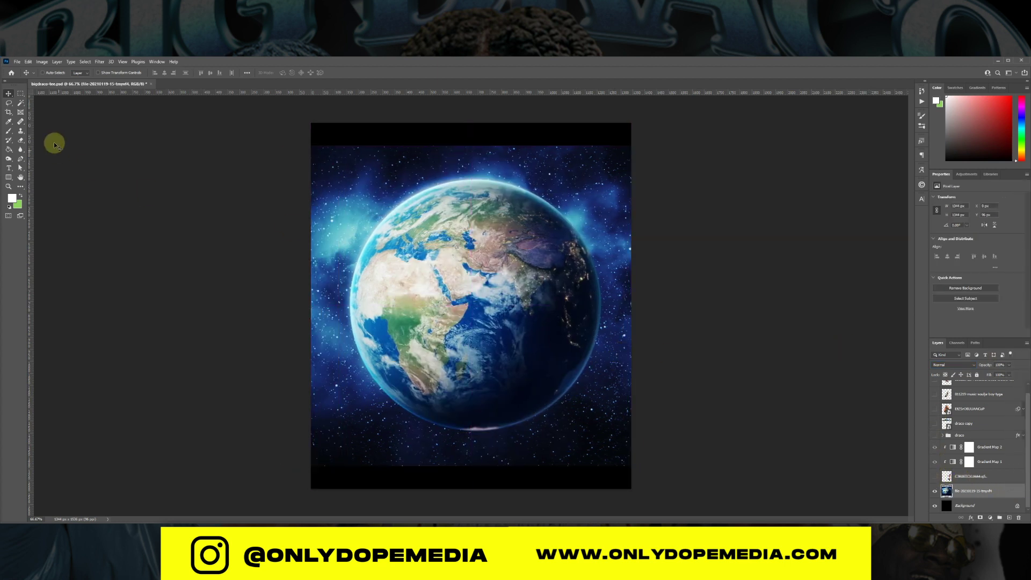
# - Isolate the planet from its space background with a smoothed circular selection and transform the cut-out Earth
pyautogui.rightClick(20, 93)
pyautogui.click(54, 101)
pyautogui.moveTo(394, 215); pyautogui.dragTo(533, 350)
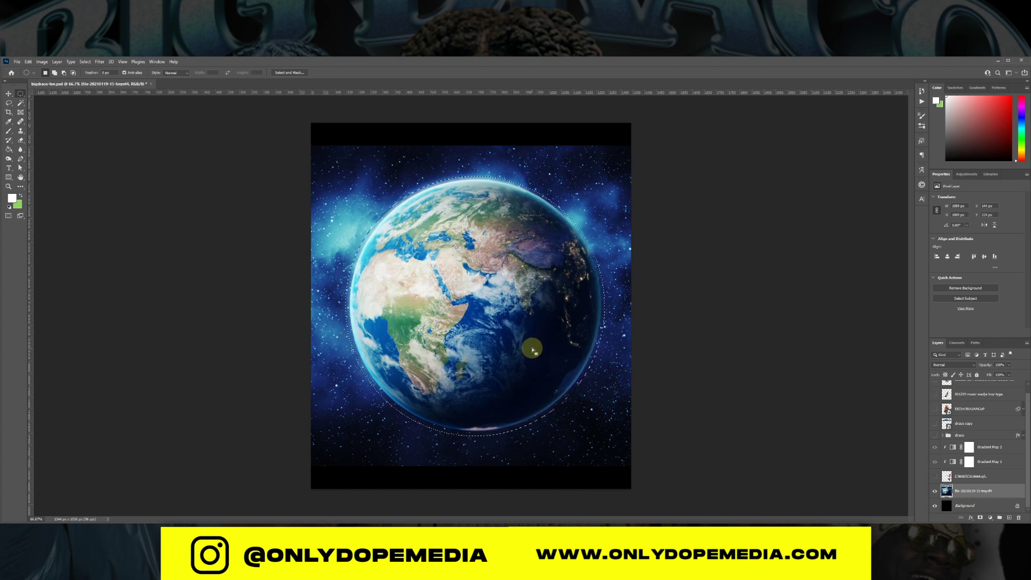
pyautogui.moveTo(533, 348); pyautogui.dragTo(534, 348)
pyautogui.click(84, 62)
pyautogui.moveTo(110, 169)
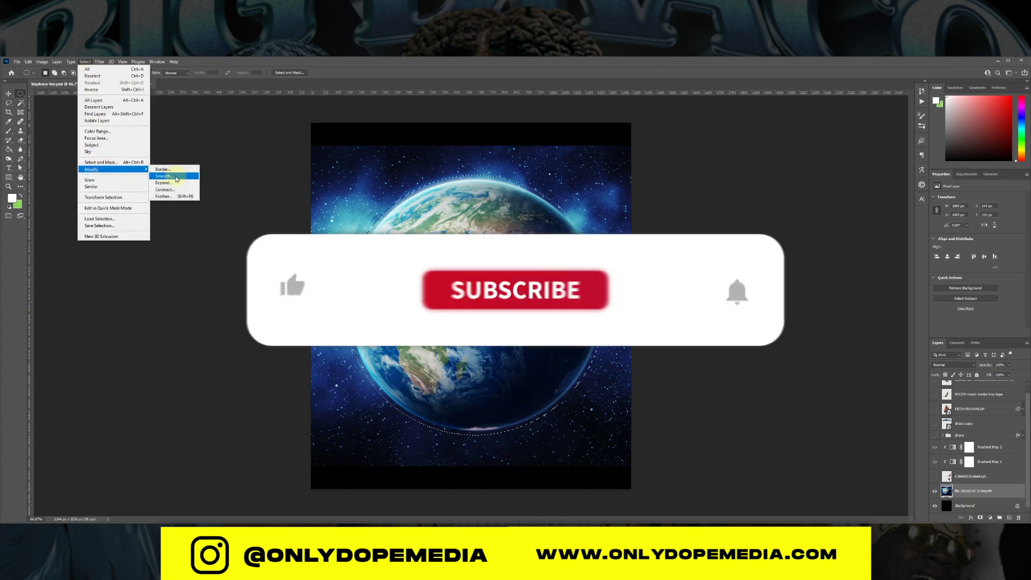
pyautogui.click(175, 176)
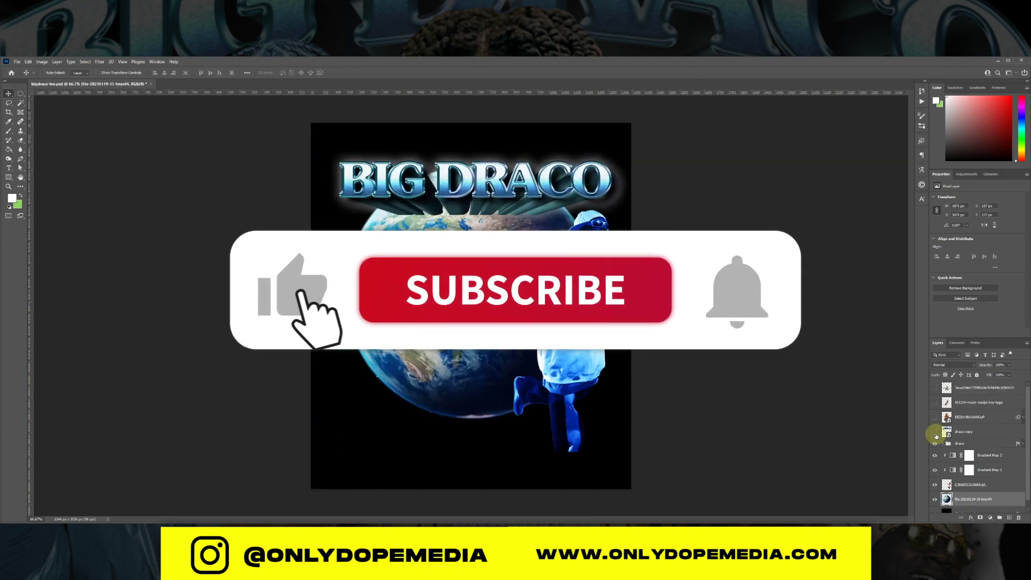
pyautogui.hotkey('ctrl', 't')
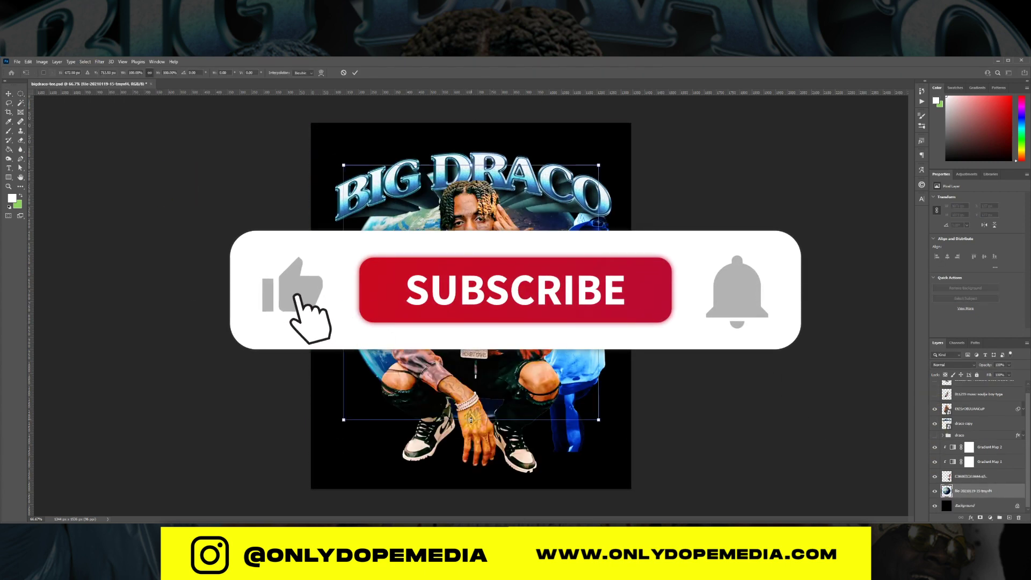
pyautogui.press('Return')
# - Add a new layer above the draco copy layer and set up the Brush tool for painting on it
pyautogui.click(985, 423)
pyautogui.click(1009, 517)
pyautogui.click(54, 72)
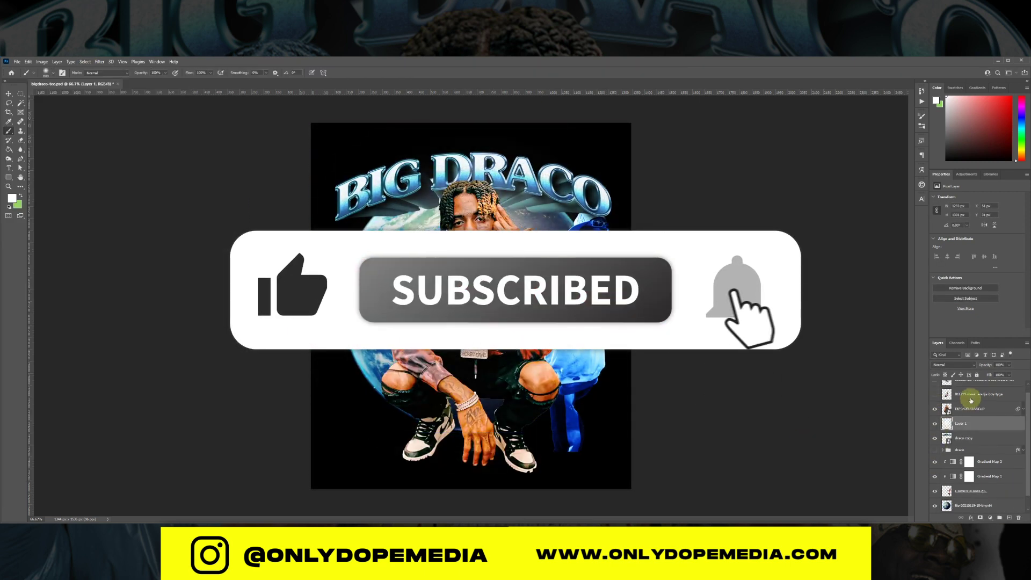
# - Show the white-hoodie figure with outstretched arms and position it over the lower right of the artwork
pyautogui.moveTo(1028, 476); pyautogui.dragTo(1027, 469)
pyautogui.click(934, 388)
pyautogui.click(987, 389)
pyautogui.press('v')
pyautogui.moveTo(486, 344); pyautogui.dragTo(546, 403)
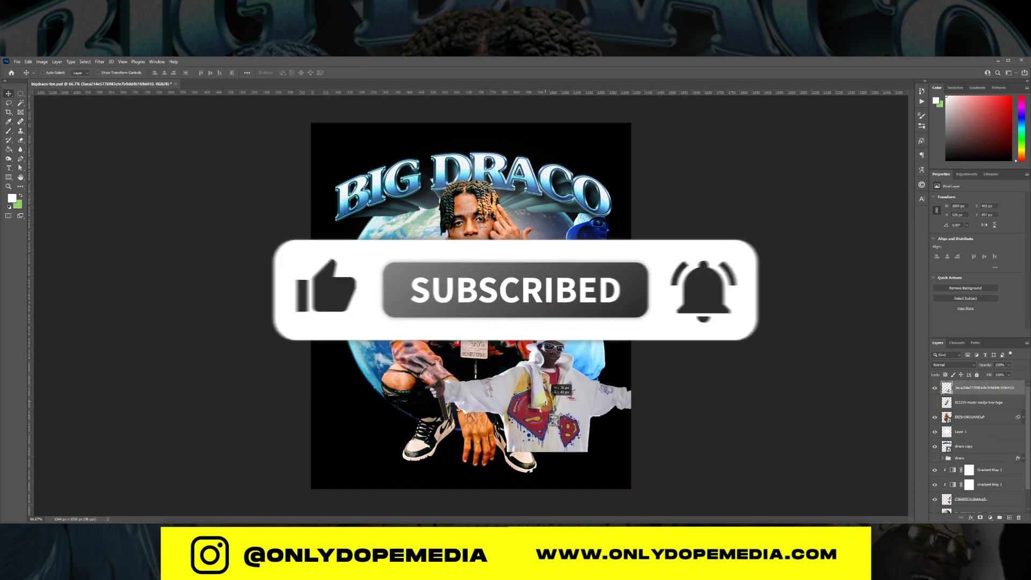
# - Lasso the white-hoodie figure's cropped arm at the canvas's right edge and delete it
pyautogui.click(9, 102)
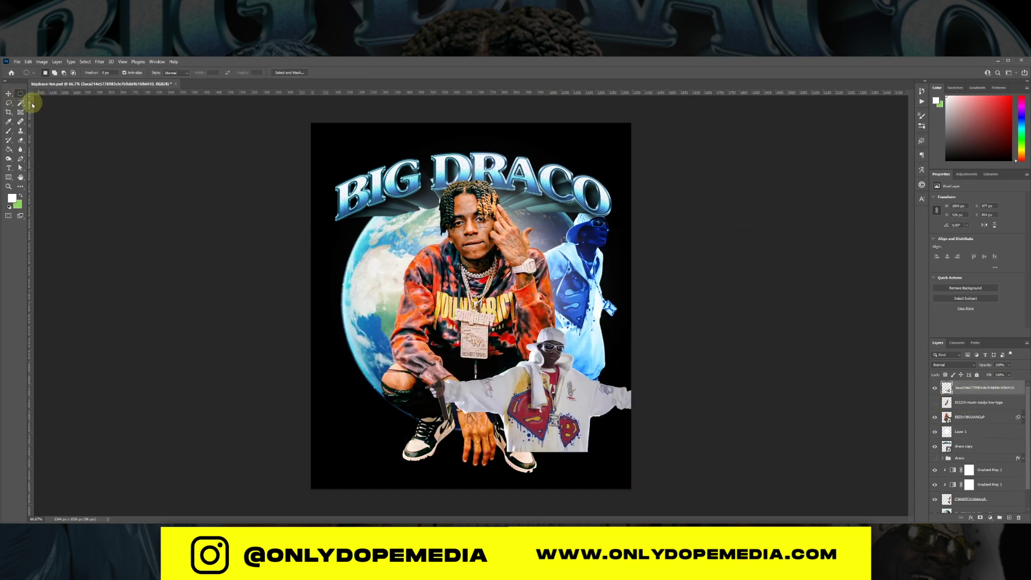
pyautogui.moveTo(612, 373); pyautogui.dragTo(640, 451)
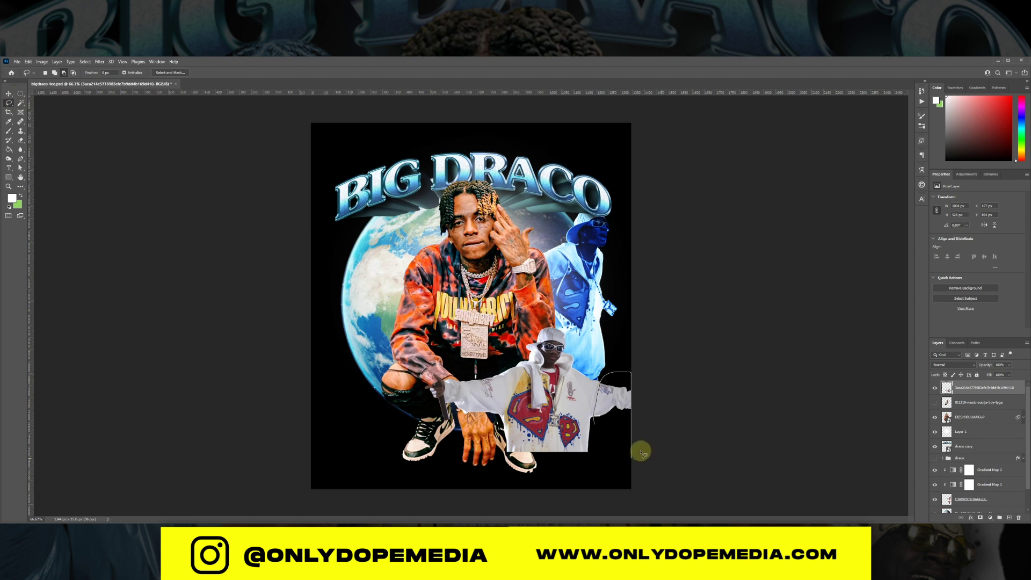
pyautogui.press('Delete')
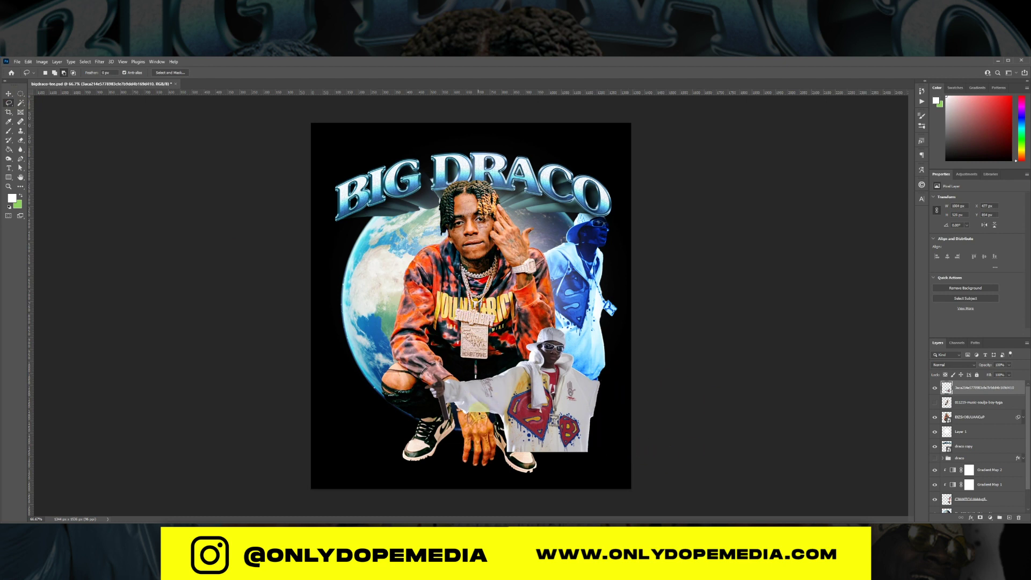
# - Rasterize the seated figure's layer and hide the white-hoodie figure covering it
pyautogui.rightClick(998, 417)
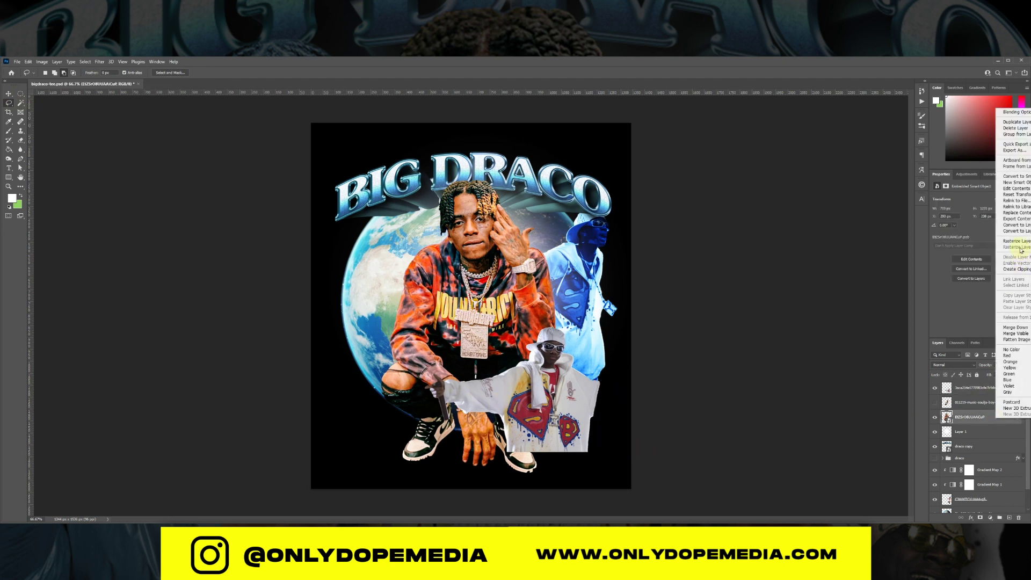
pyautogui.click(1020, 243)
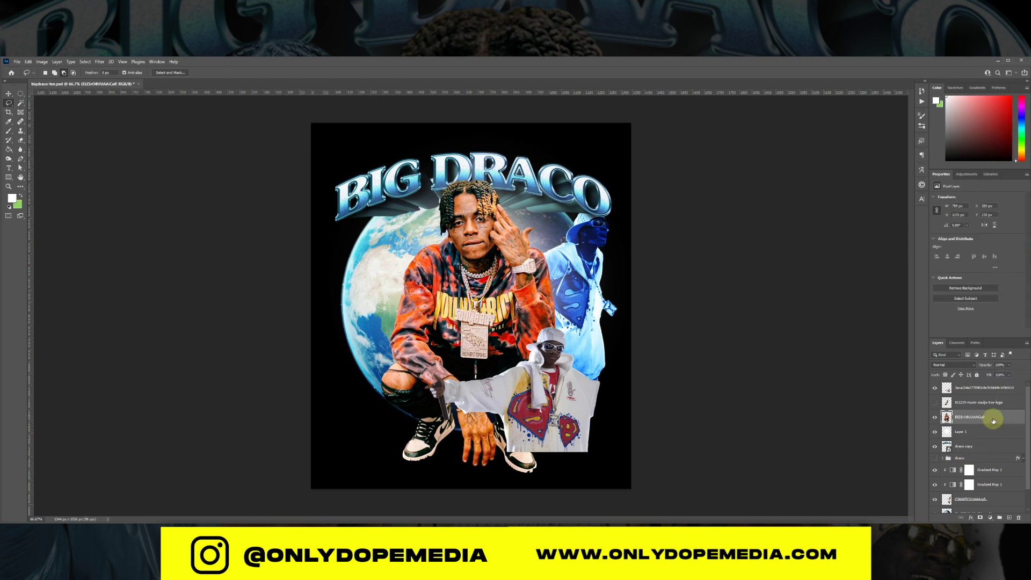
pyautogui.click(935, 388)
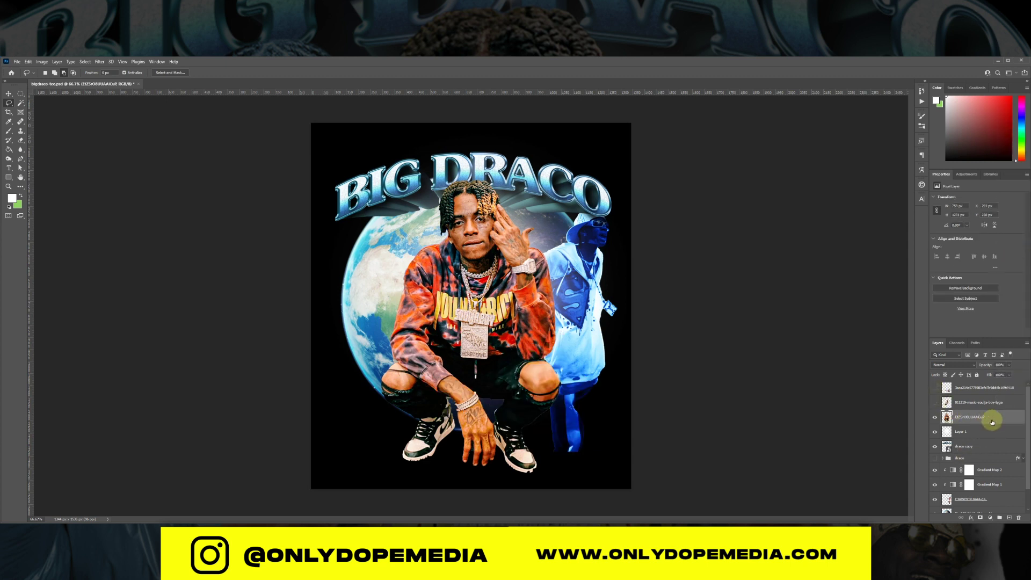
# - Trace a polygonal lasso outline around the seated figure's lowered forearm and hand
pyautogui.rightClick(6, 105)
pyautogui.click(31, 108)
pyautogui.hotkey('ctrl', '+')
pyautogui.hotkey('ctrl', '+')
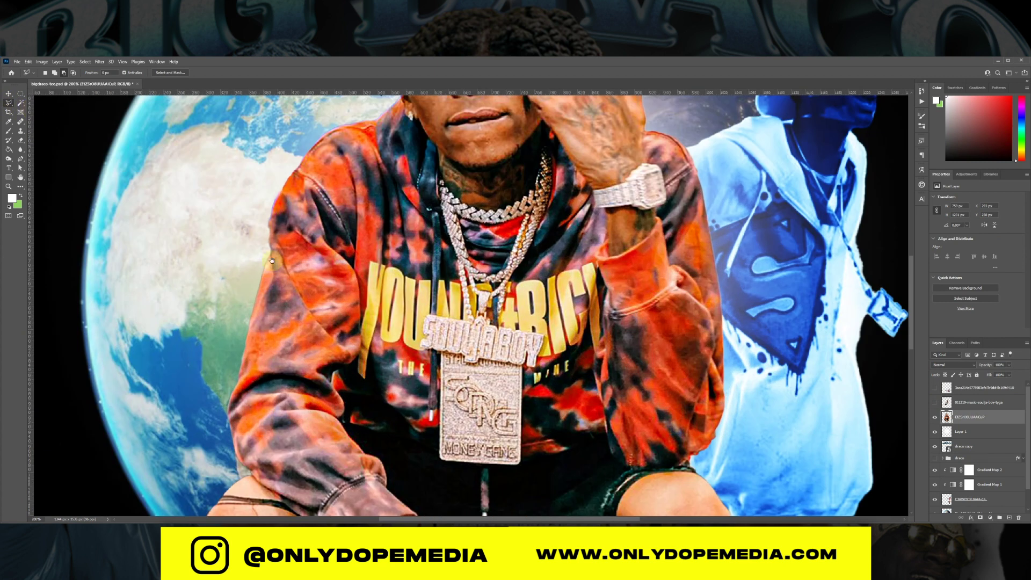
pyautogui.moveTo(272, 260); pyautogui.dragTo(218, 92)
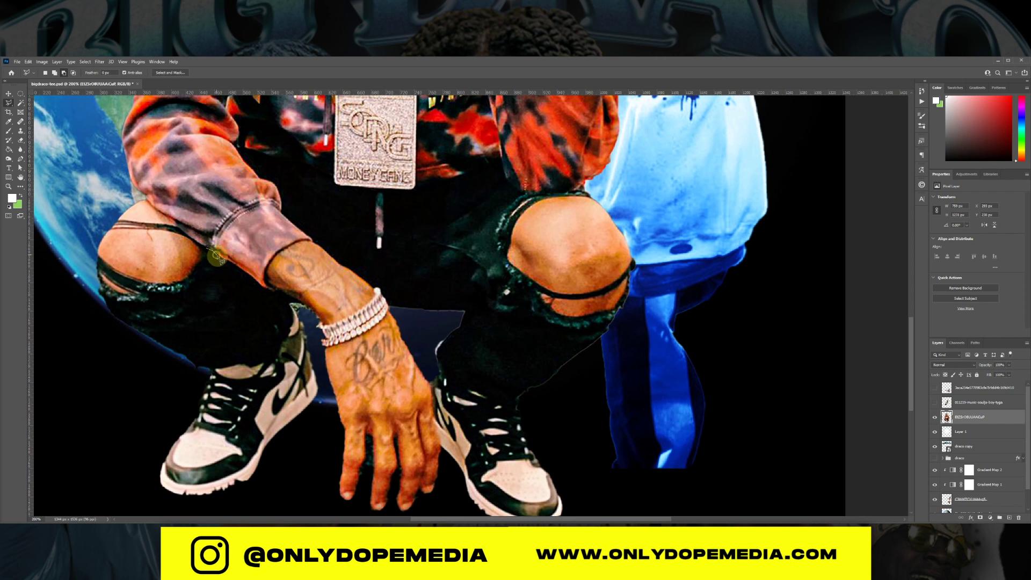
pyautogui.click(253, 281)
pyautogui.click(297, 302)
pyautogui.click(319, 371)
pyautogui.click(323, 437)
pyautogui.click(323, 488)
pyautogui.scroll(-1, 324, 489)
pyautogui.click(325, 489)
pyautogui.click(361, 504)
pyautogui.click(420, 514)
pyautogui.click(442, 496)
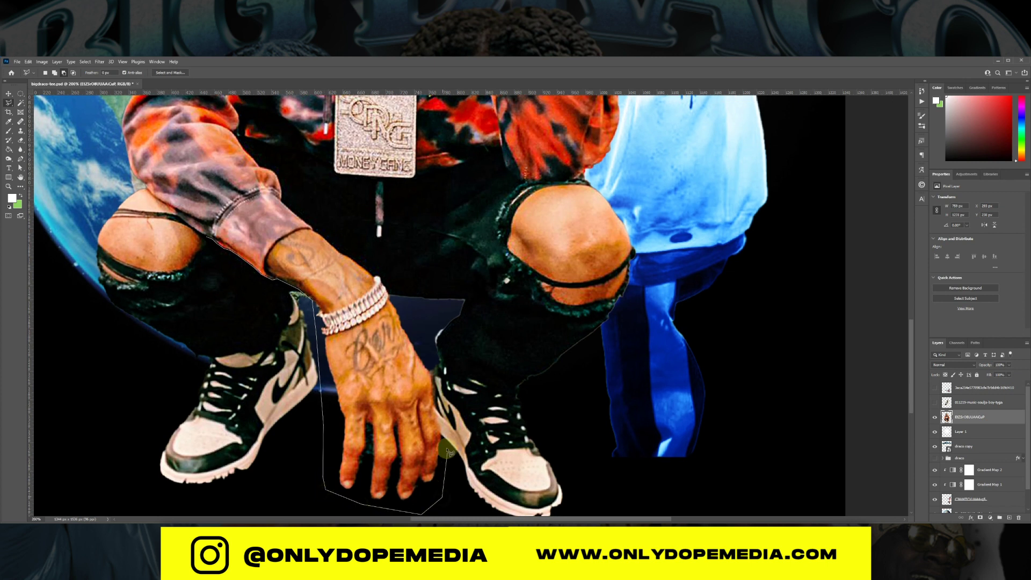
pyautogui.click(415, 323)
pyautogui.click(391, 295)
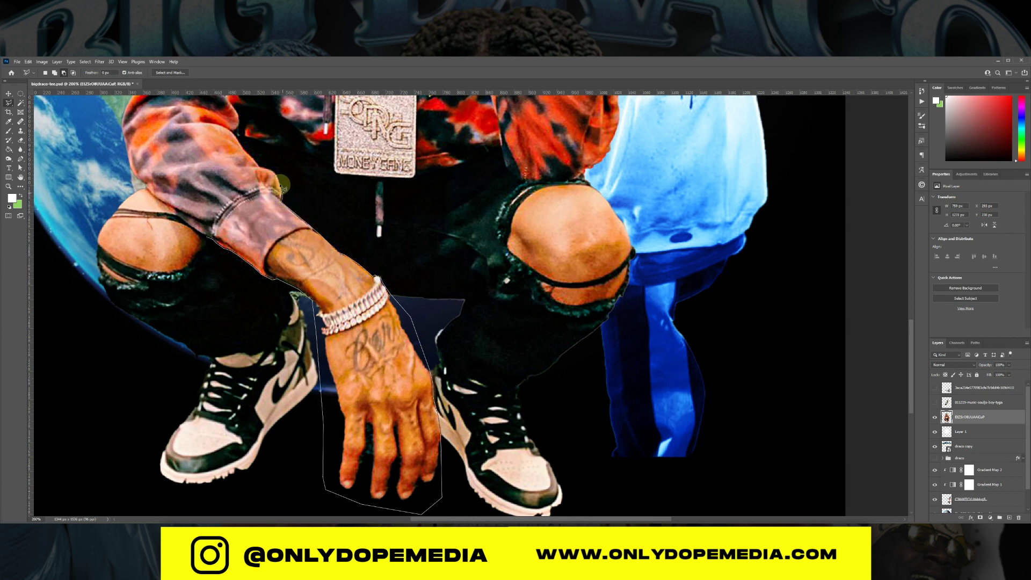
# - Close the outline along the sleeve cuff and put the selected forearm and hand on their own new layer
pyautogui.click(207, 196)
pyautogui.click(210, 236)
pyautogui.rightClick(214, 235)
pyautogui.click(235, 280)
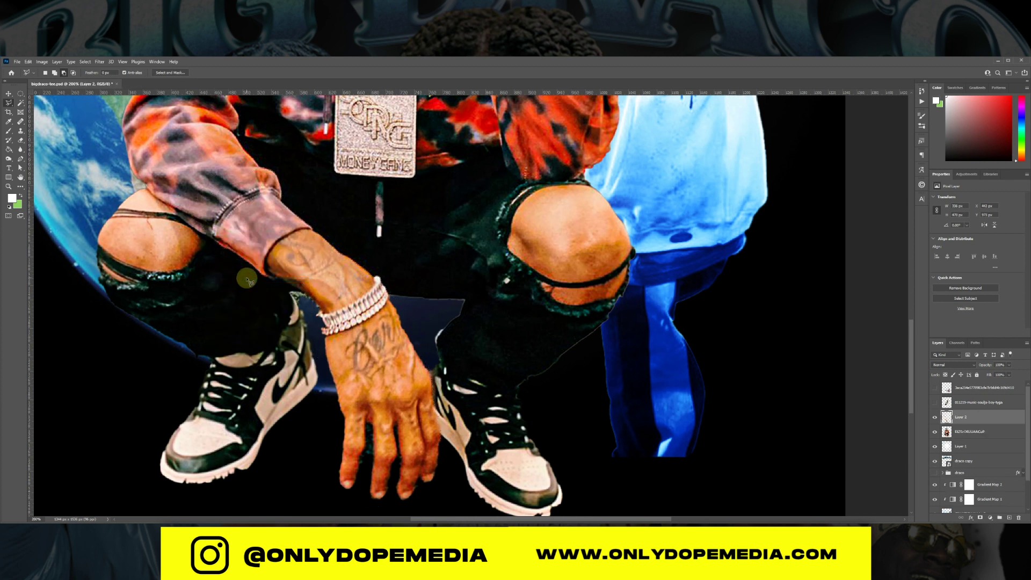
# - Show the white-hoodie figure again and move its layer beneath the separated hand layer
pyautogui.click(935, 404)
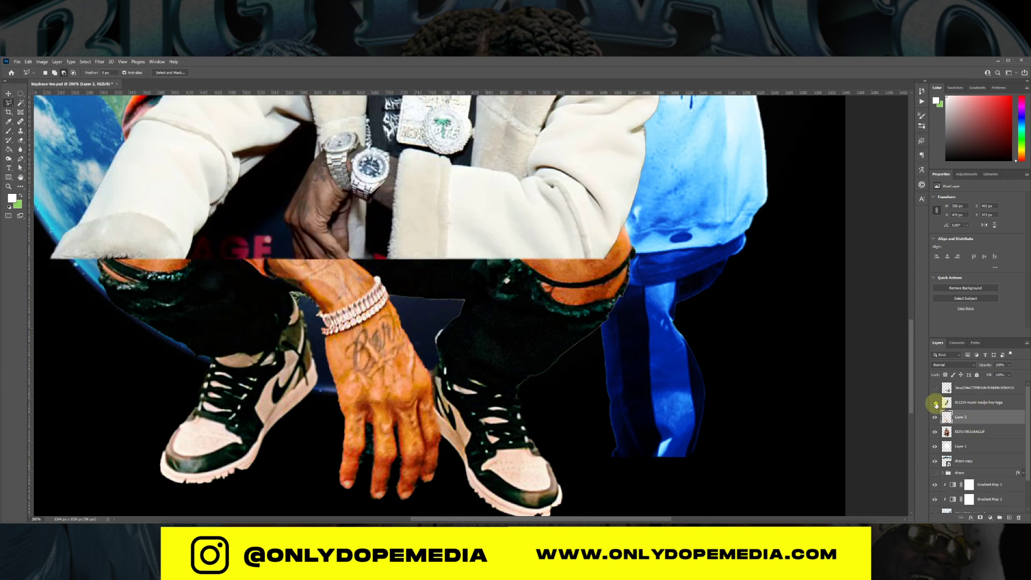
pyautogui.click(935, 404)
pyautogui.click(935, 391)
pyautogui.hotkey('ctrl', '-')
pyautogui.hotkey('ctrl', '-')
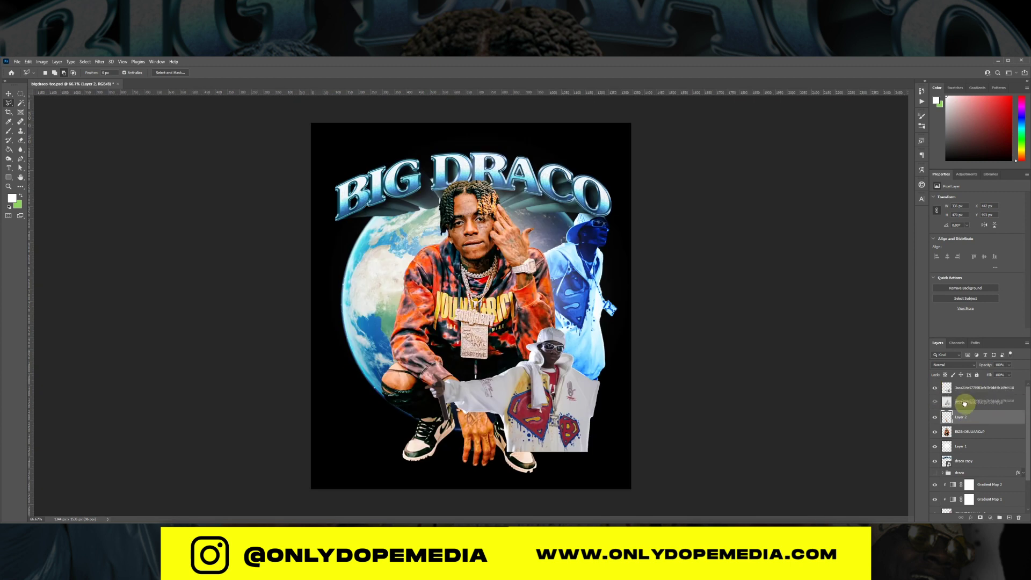
pyautogui.moveTo(958, 388); pyautogui.dragTo(957, 422)
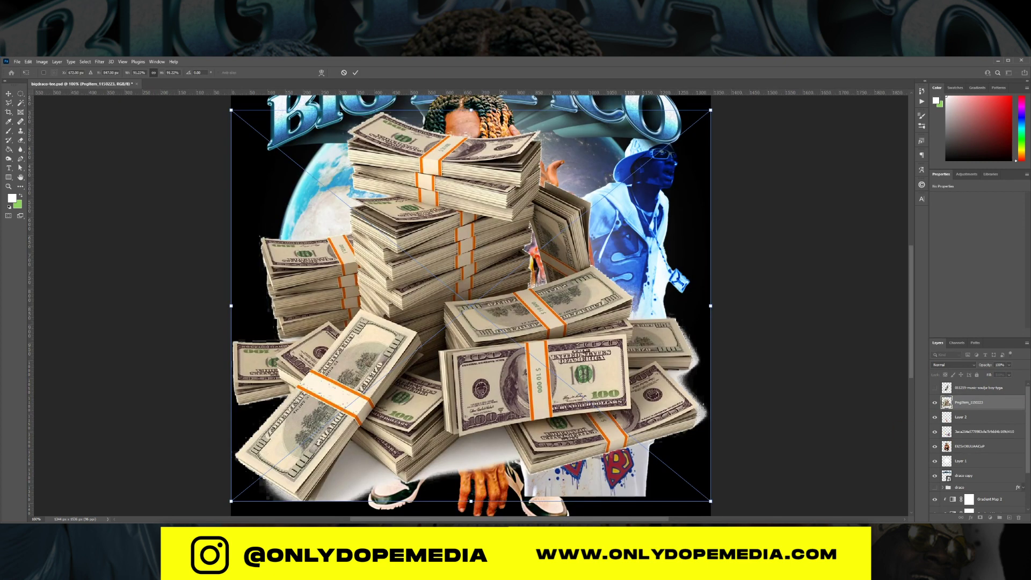
# - Scale down the placed money-stacks image so it fits the lower right of the artwork
pyautogui.hotkey('ctrl', '-')
pyautogui.hotkey('ctrl', '-')
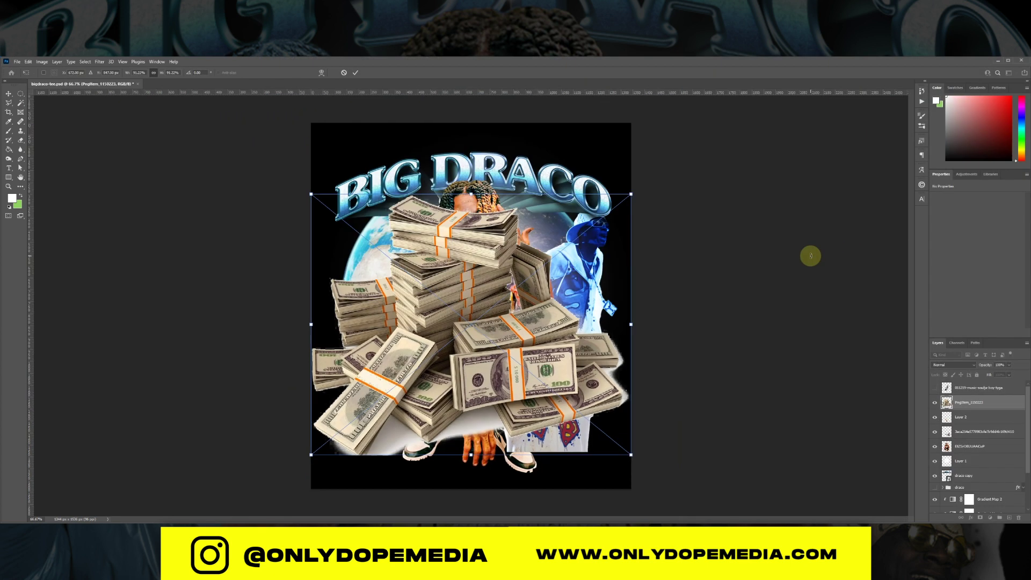
pyautogui.moveTo(351, 222); pyautogui.dragTo(474, 322)
pyautogui.hotkey('ctrl', '+')
# - Hide the white-hoodie figure, move the money layer beneath the hand layer and shift the stacks under the hand
pyautogui.click(935, 431)
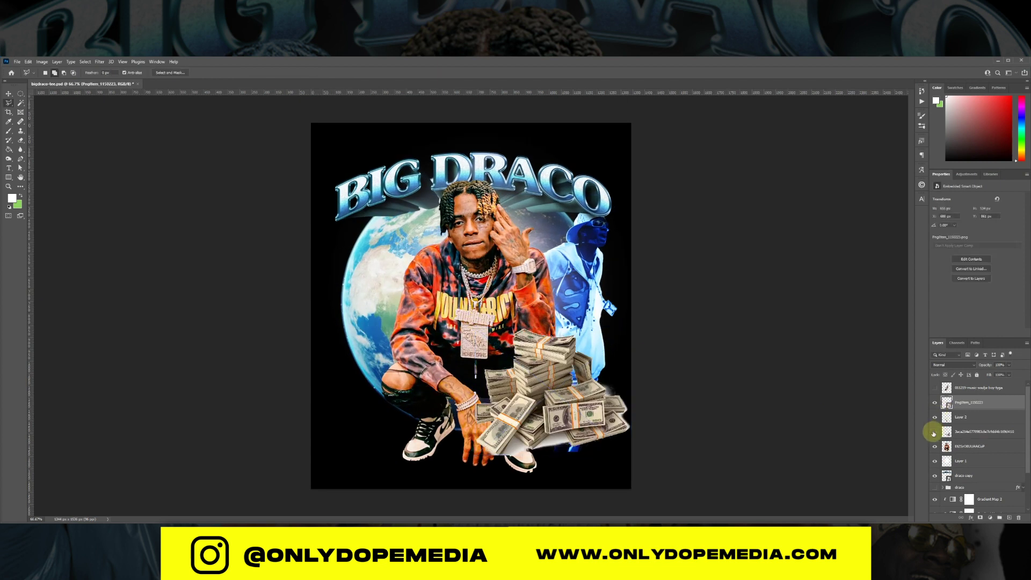
pyautogui.moveTo(969, 406); pyautogui.dragTo(960, 438)
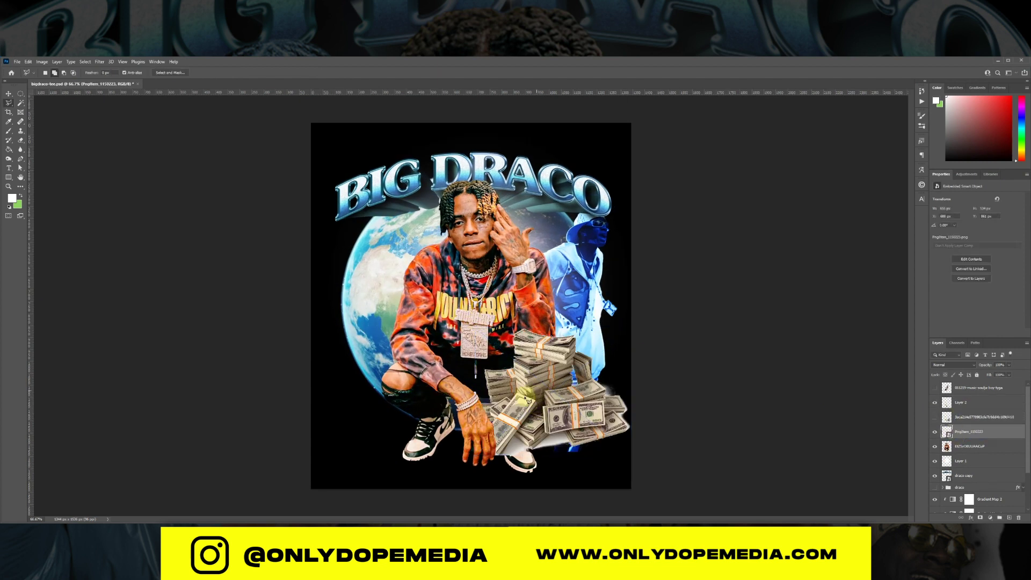
pyautogui.doubleClick(543, 402)
pyautogui.click(501, 229)
pyautogui.press('v')
pyautogui.moveTo(570, 394); pyautogui.dragTo(555, 417)
# - Rasterize the money layer and delete the leftover white areas below the stacks with lasso selections
pyautogui.press('l')
pyautogui.rightClick(983, 432)
pyautogui.click(1023, 261)
pyautogui.click(525, 483)
pyautogui.click(462, 481)
pyautogui.press('Delete')
pyautogui.click(530, 488)
pyautogui.press('Delete')
pyautogui.hotkey('ctrl', 'd')
# - Add a new layer above the seated figure's layer and choose a paint-splatter brush
pyautogui.press('v')
pyautogui.click(991, 443)
pyautogui.hotkey('ctrl', 'shift', 'alt', 'n')
pyautogui.press('b')
pyautogui.click(52, 73)
pyautogui.moveTo(231, 162); pyautogui.dragTo(222, 210)
pyautogui.click(22, 298)
pyautogui.scroll(-3, 229, 215)
pyautogui.click(138, 271)
pyautogui.scroll(-3, 161, 311)
pyautogui.scroll(-3, 167, 328)
pyautogui.click(457, 366)
# - Shrink the splatter brush, stamp white splatter behind the money stacks and save the document
pyautogui.press('[')
pyautogui.press('[')
pyautogui.press('[')
pyautogui.press('[')
pyautogui.press('[')
pyautogui.press('[')
pyautogui.press('[')
pyautogui.press('[')
pyautogui.press('[')
pyautogui.press('[')
pyautogui.press('[')
pyautogui.press('[')
pyautogui.press('[')
pyautogui.press('[')
pyautogui.press('[')
pyautogui.press('[')
pyautogui.press('[')
pyautogui.press('[')
pyautogui.click(555, 414)
pyautogui.hotkey('ctrl', 'z')
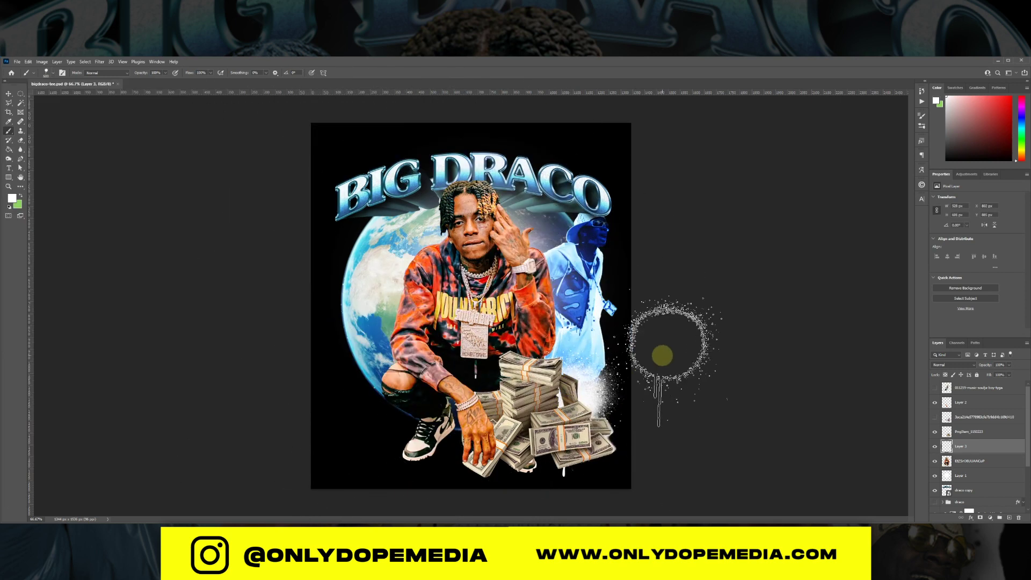
pyautogui.hotkey('ctrl', 'z')
pyautogui.click(561, 392)
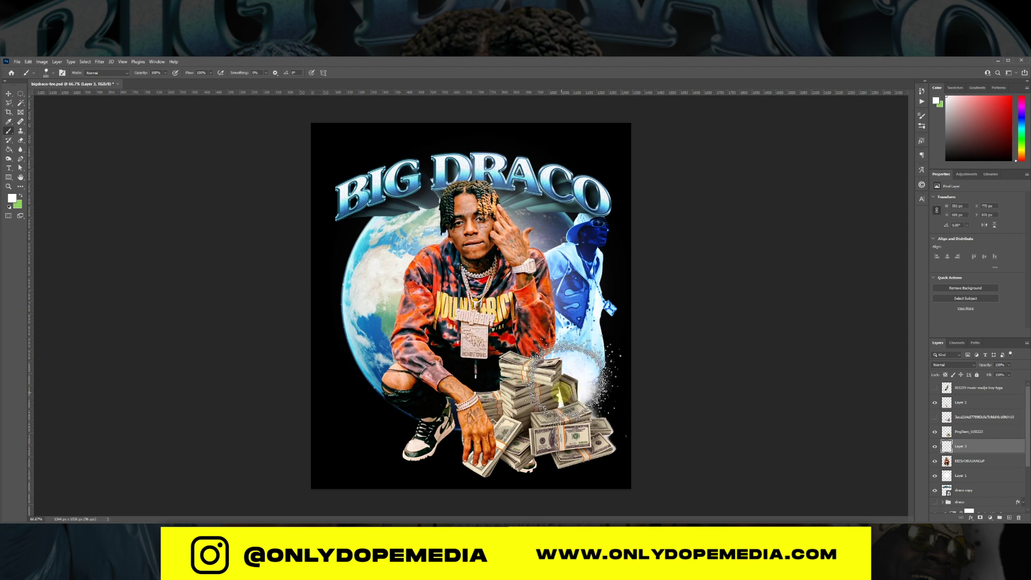
pyautogui.hotkey('ctrl', 's')
pyautogui.press('v')
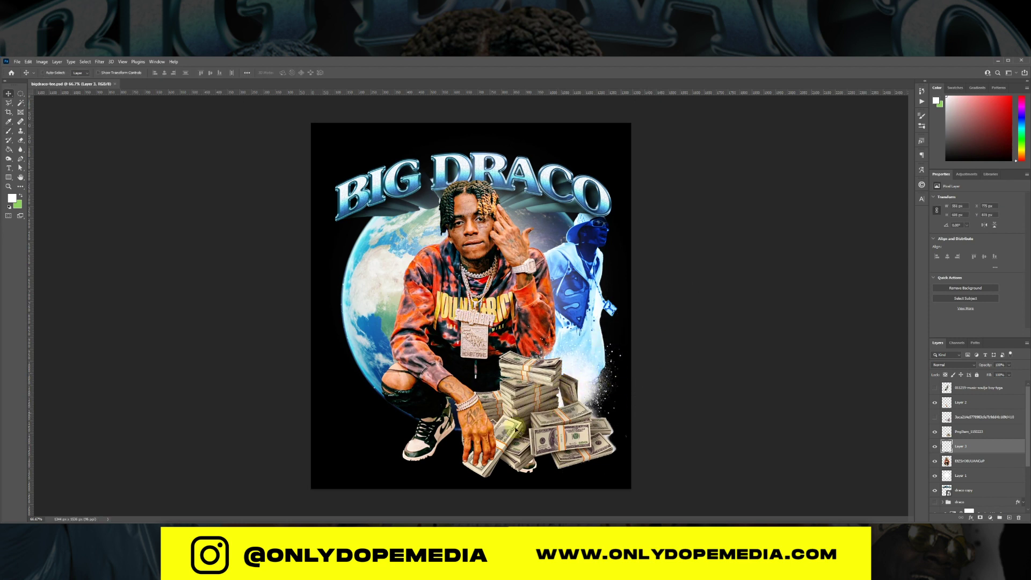
# - Add a black Multiply drop shadow to the hand layer, reducing its opacity, distance, spread and size
pyautogui.doubleClick(994, 402)
pyautogui.click(571, 421)
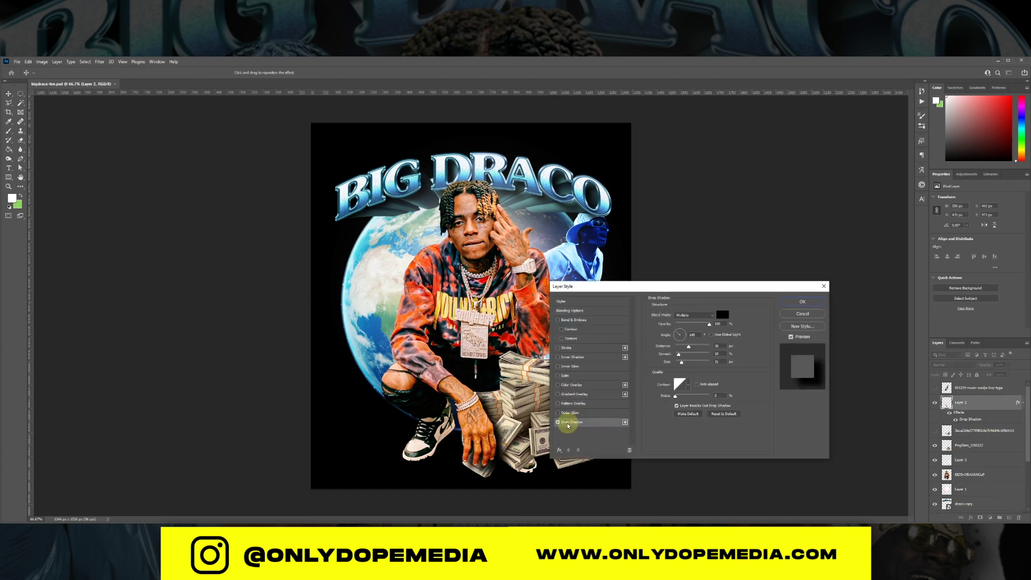
pyautogui.moveTo(675, 326); pyautogui.dragTo(701, 326)
pyautogui.moveTo(484, 419); pyautogui.dragTo(479, 416)
pyautogui.moveTo(679, 355); pyautogui.dragTo(681, 355)
pyautogui.moveTo(682, 362); pyautogui.dragTo(679, 365)
pyautogui.moveTo(699, 326); pyautogui.dragTo(698, 325)
pyautogui.moveTo(681, 354); pyautogui.dragTo(680, 356)
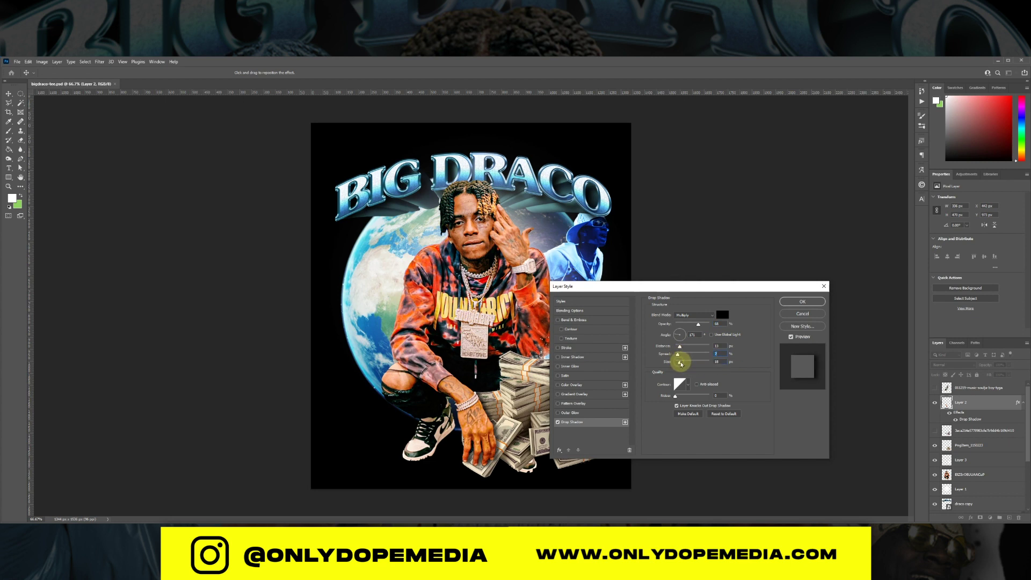
pyautogui.click(789, 301)
pyautogui.click(1023, 403)
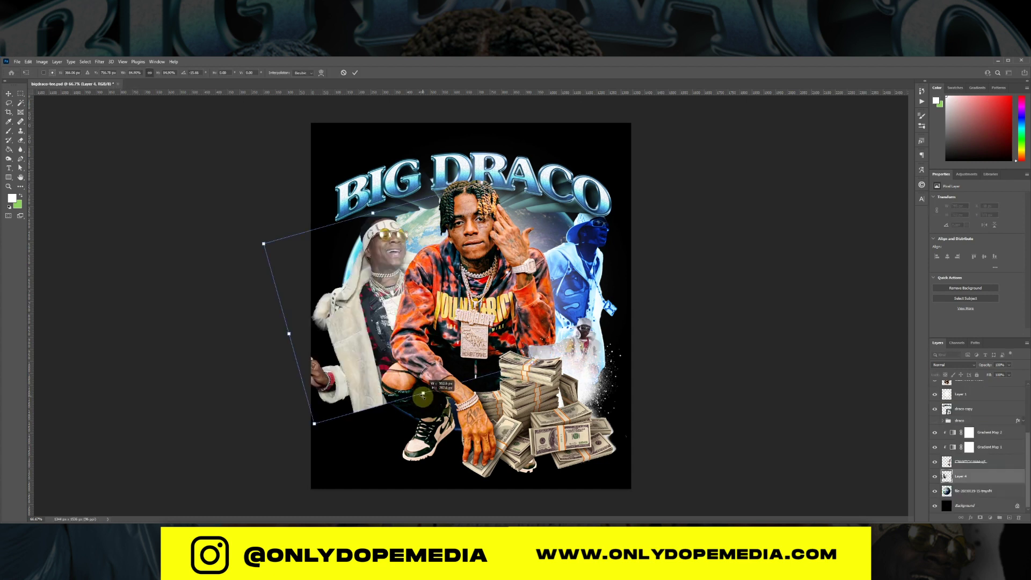
# - Finish transforming the tilted fur-coat figure and position it at the left behind the seated figure
pyautogui.moveTo(430, 397)
pyautogui.mouseDown()
pyautogui.moveTo(424, 411)
pyautogui.moveTo(419, 402)
pyautogui.mouseUp()
pyautogui.press('Return')
pyautogui.moveTo(364, 360); pyautogui.dragTo(375, 347)
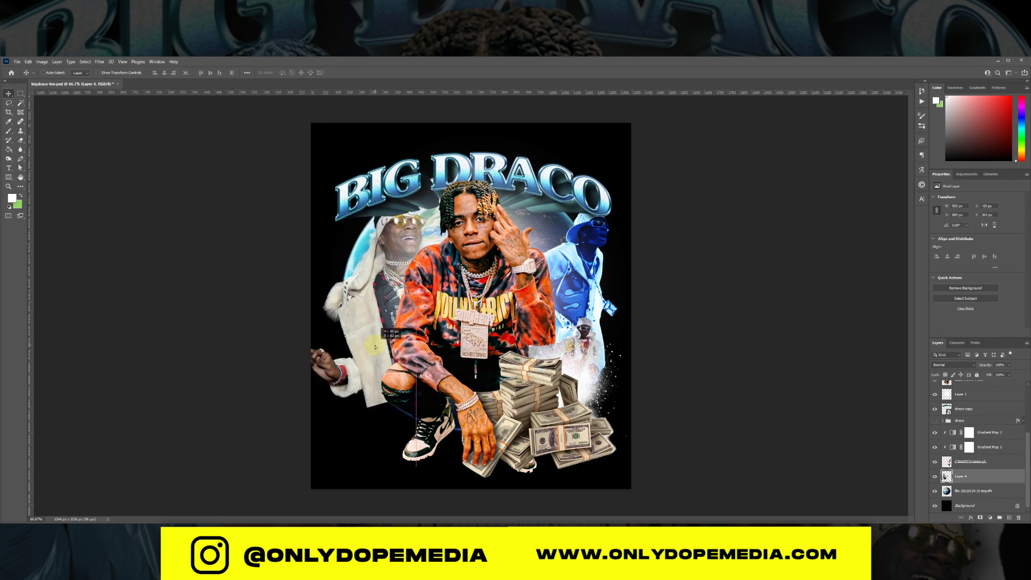
# - Move the fur-coat figure's layer above the draco copy layer and scale the figure down slightly
pyautogui.moveTo(992, 476); pyautogui.dragTo(965, 406)
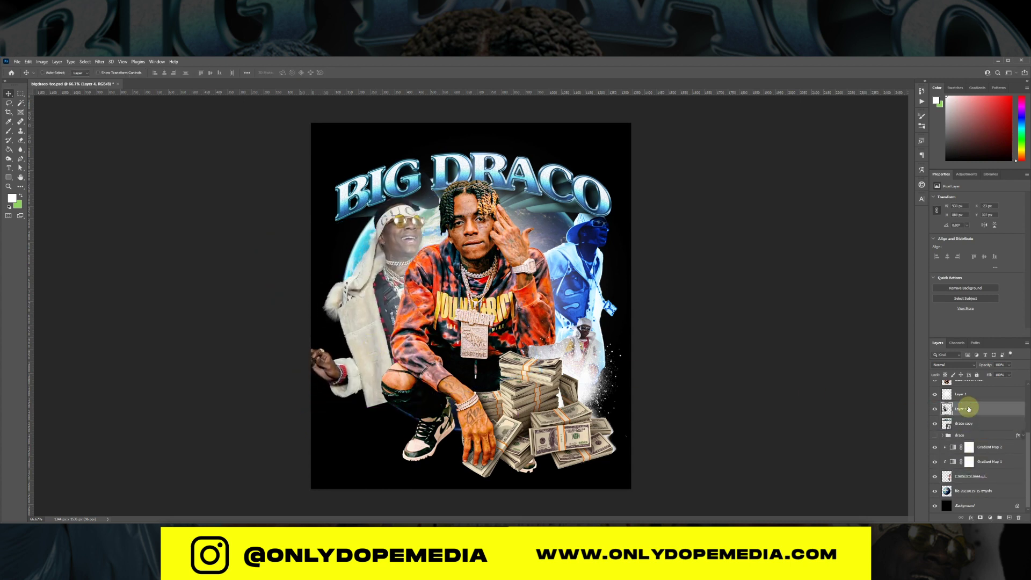
pyautogui.hotkey('ctrl', 't')
pyautogui.moveTo(527, 199); pyautogui.dragTo(516, 208)
pyautogui.press('Return')
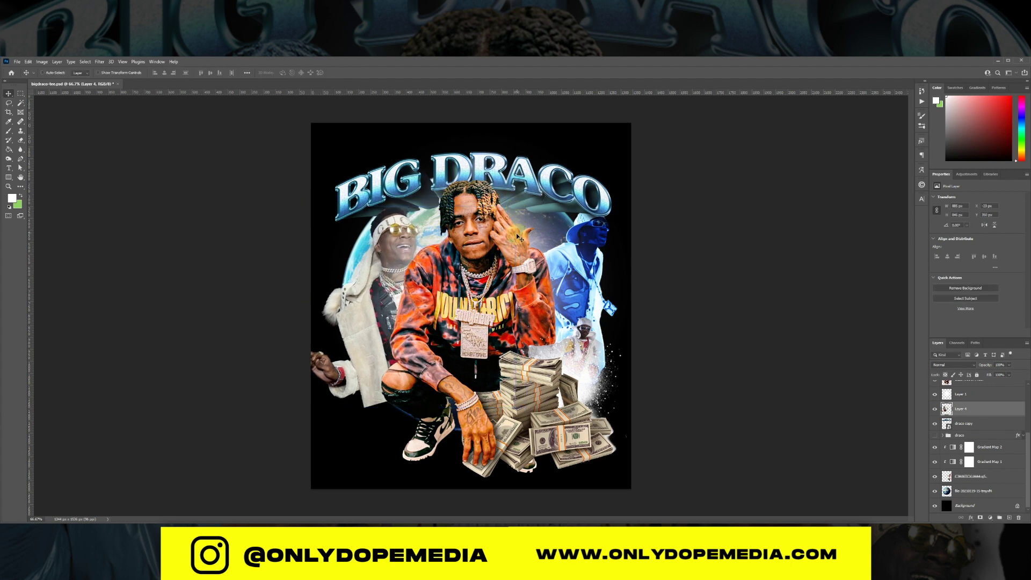
# - Apply a drop shadow to the fur-coat figure's layer using the same settings as the hand
pyautogui.doubleClick(975, 413)
pyautogui.click(572, 422)
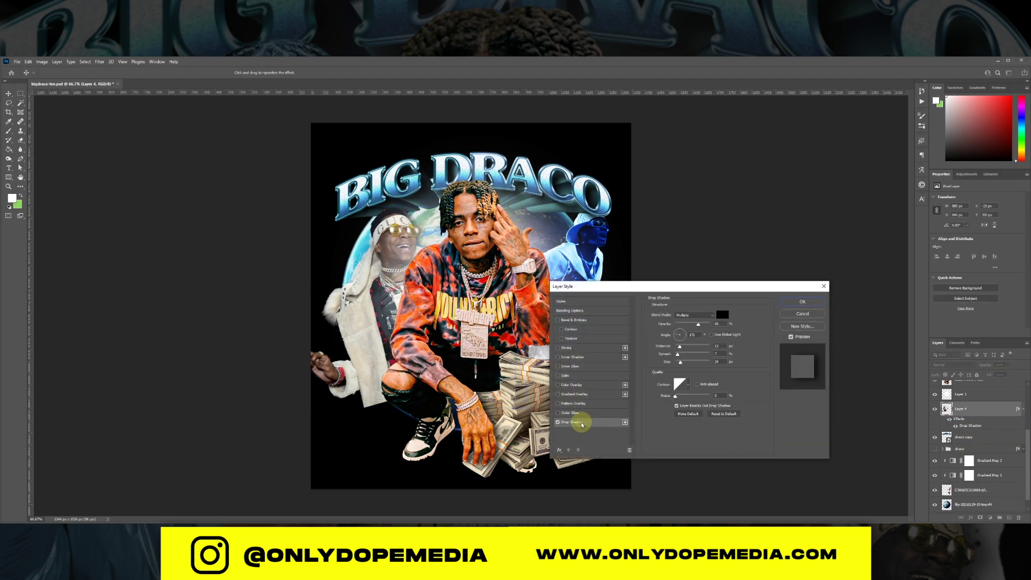
pyautogui.click(802, 301)
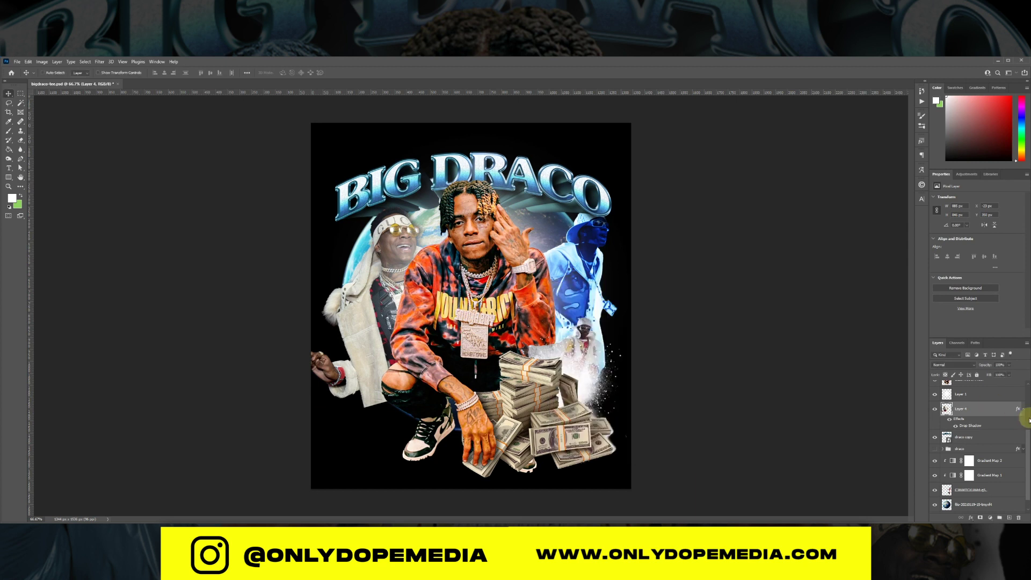
pyautogui.click(1023, 408)
# - Apply a Multiply drop shadow to the blue figure's layer and collapse the layer's effects list
pyautogui.click(1005, 478)
pyautogui.doubleClick(1004, 478)
pyautogui.click(572, 421)
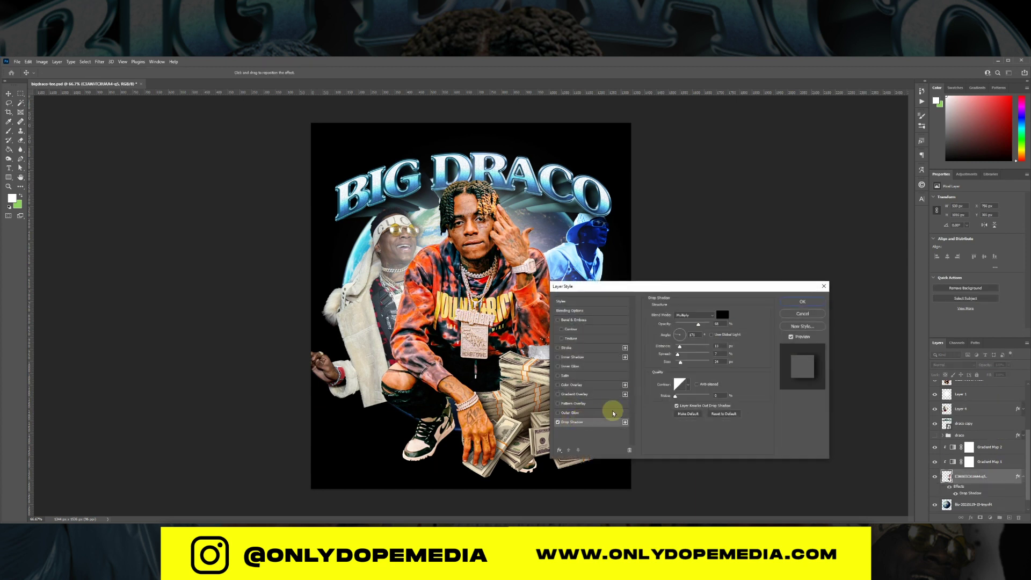
pyautogui.click(802, 301)
pyautogui.click(1023, 477)
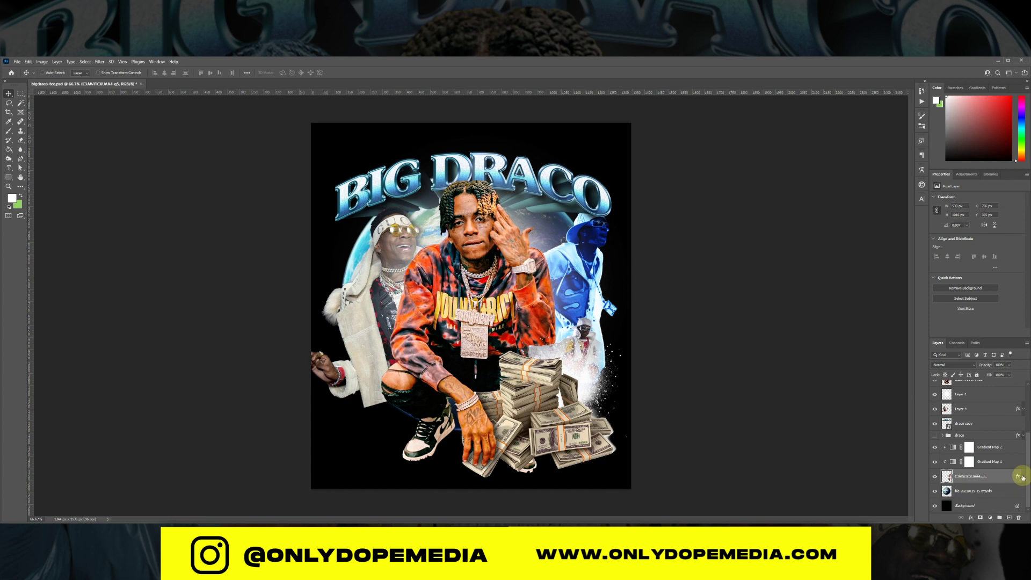
# - Select the fur-coat figure's layer and transform it to a slightly smaller size at the design's left edge
pyautogui.click(976, 410)
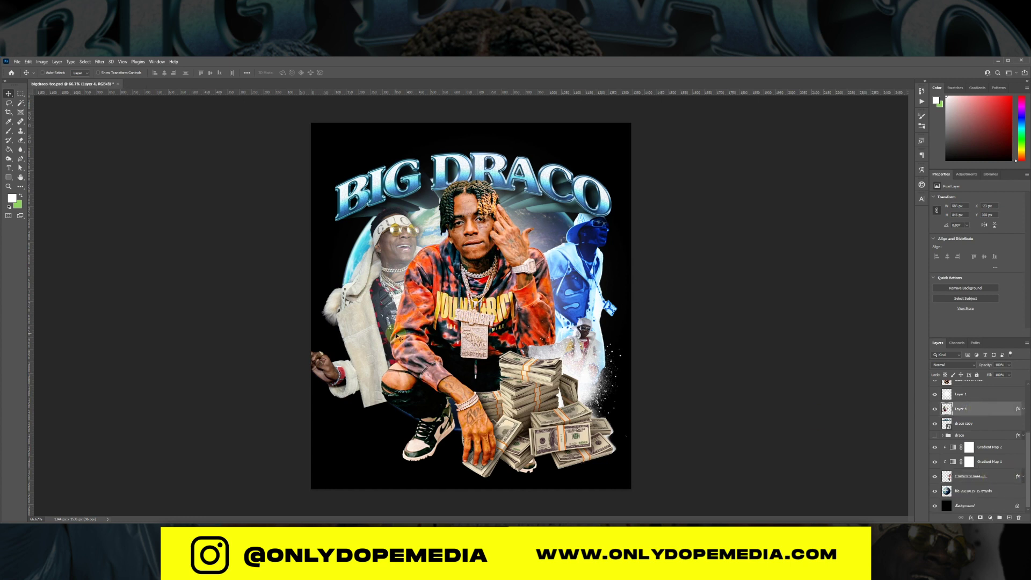
pyautogui.hotkey('ctrl', 't')
pyautogui.moveTo(306, 307); pyautogui.dragTo(312, 306)
pyautogui.press('Return')
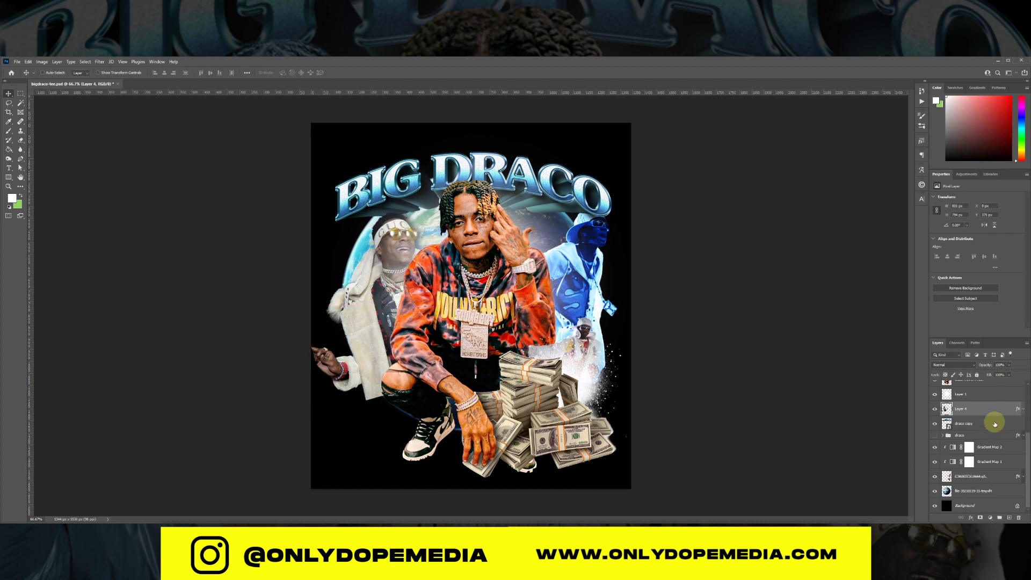
# - Add a layer mask to the fur-coat figure and paint out its outstretched arm and lower coat with a large soft black brush
pyautogui.click(991, 518)
pyautogui.click(981, 519)
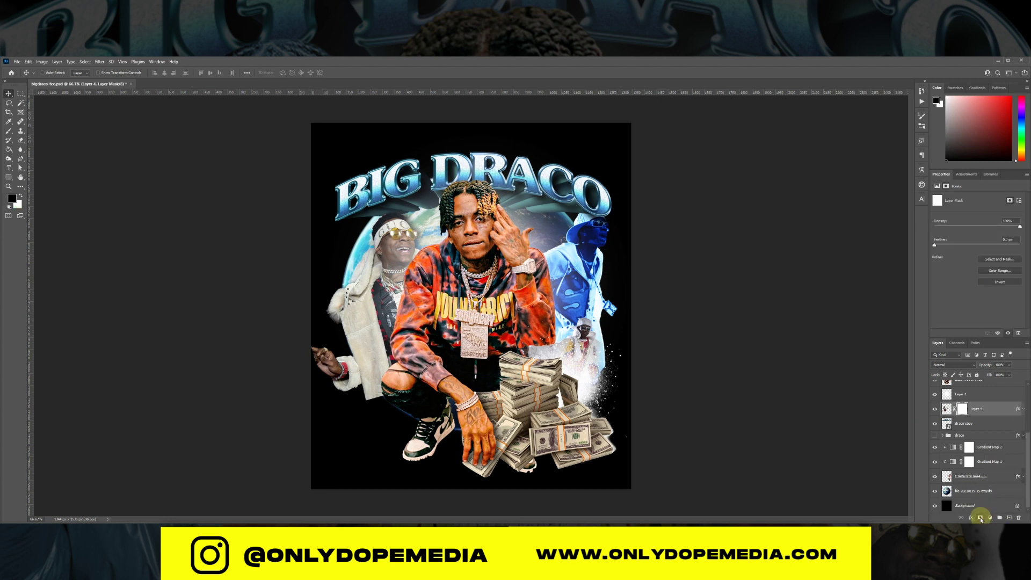
pyautogui.press('b')
pyautogui.press('d')
pyautogui.press('x')
pyautogui.click(295, 376)
pyautogui.click(43, 74)
pyautogui.doubleClick(30, 144)
pyautogui.moveTo(306, 385)
pyautogui.mouseDown()
pyautogui.moveTo(326, 431)
pyautogui.moveTo(325, 419)
pyautogui.moveTo(307, 414)
pyautogui.moveTo(307, 405)
pyautogui.moveTo(418, 495)
pyautogui.moveTo(329, 463)
pyautogui.moveTo(290, 466)
pyautogui.moveTo(399, 487)
pyautogui.moveTo(356, 495)
pyautogui.moveTo(277, 432)
pyautogui.moveTo(287, 433)
pyautogui.moveTo(278, 456)
pyautogui.mouseUp()
pyautogui.press(']')
pyautogui.press(']')
pyautogui.press(']')
pyautogui.press(']')
pyautogui.press(']')
# - Nudge the masked fur-coat figure slightly to the left with the Move tool
pyautogui.press('v')
pyautogui.press('Left')
pyautogui.press('Left')
pyautogui.press('Left')
pyautogui.press('Left')
pyautogui.press('Left')
pyautogui.press('Left')
pyautogui.press('Left')
pyautogui.press('Left')
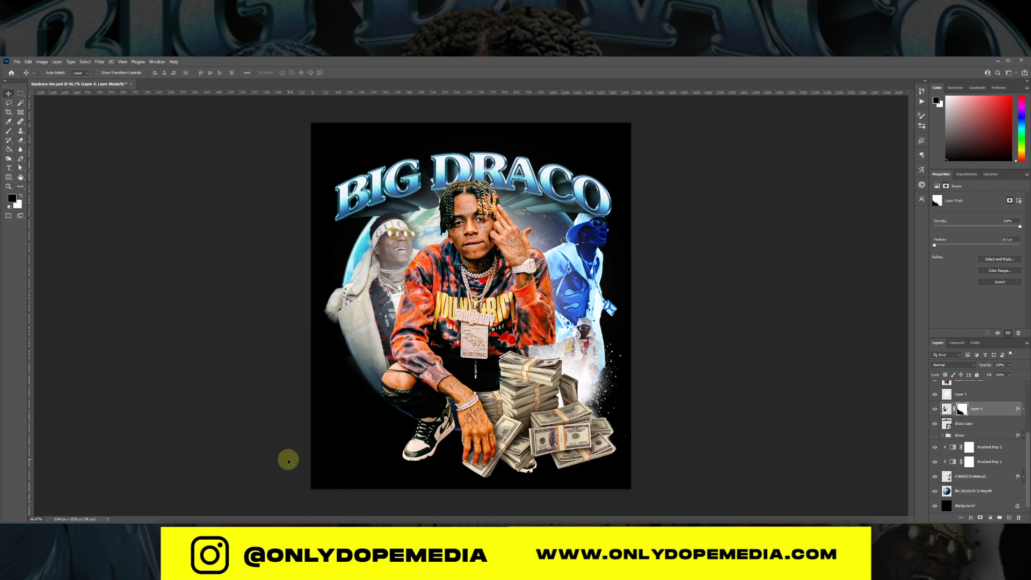
pyautogui.press('Left')
pyautogui.press('Left')
pyautogui.press('Left')
pyautogui.press('Left')
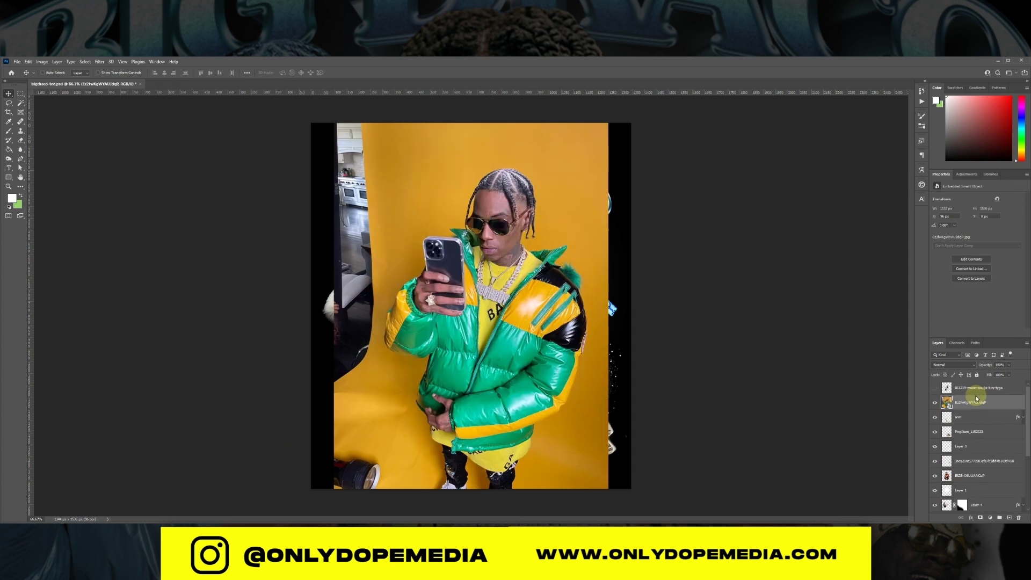
# - Rasterize the green-jacket photo layer, select its subject and delete the background around it
pyautogui.rightClick(997, 403)
pyautogui.click(1007, 228)
pyautogui.click(83, 62)
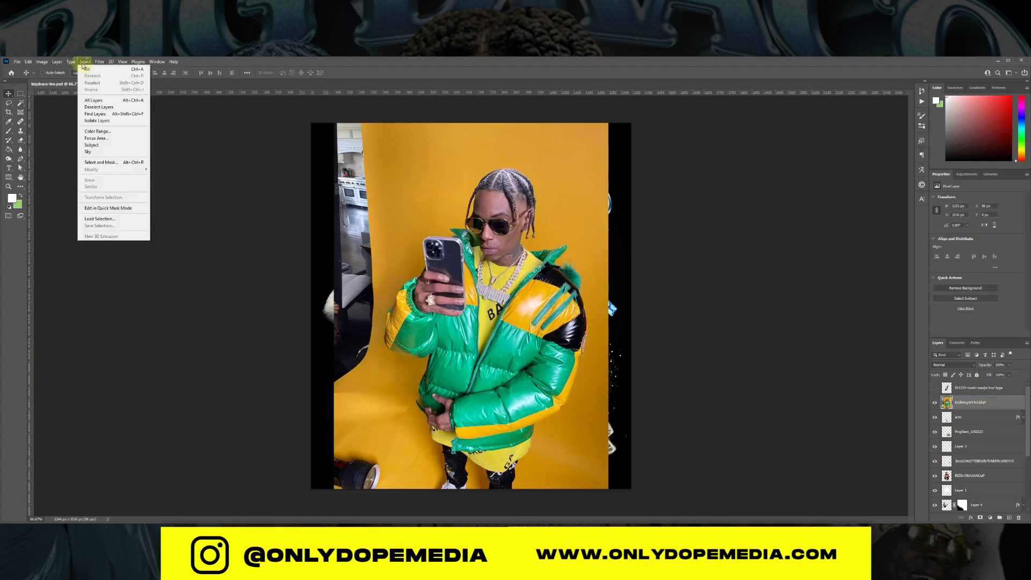
pyautogui.click(92, 145)
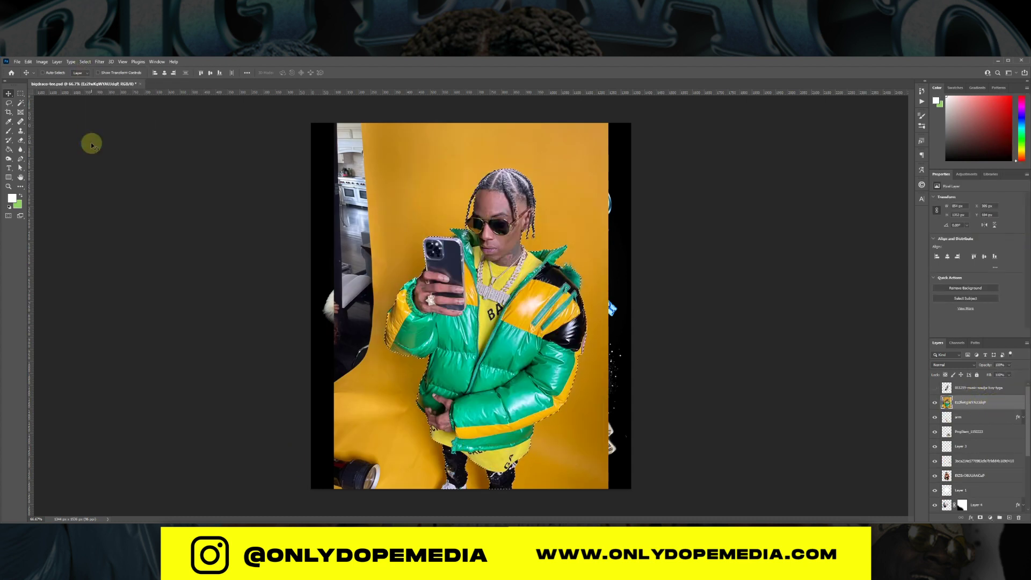
pyautogui.click(85, 61)
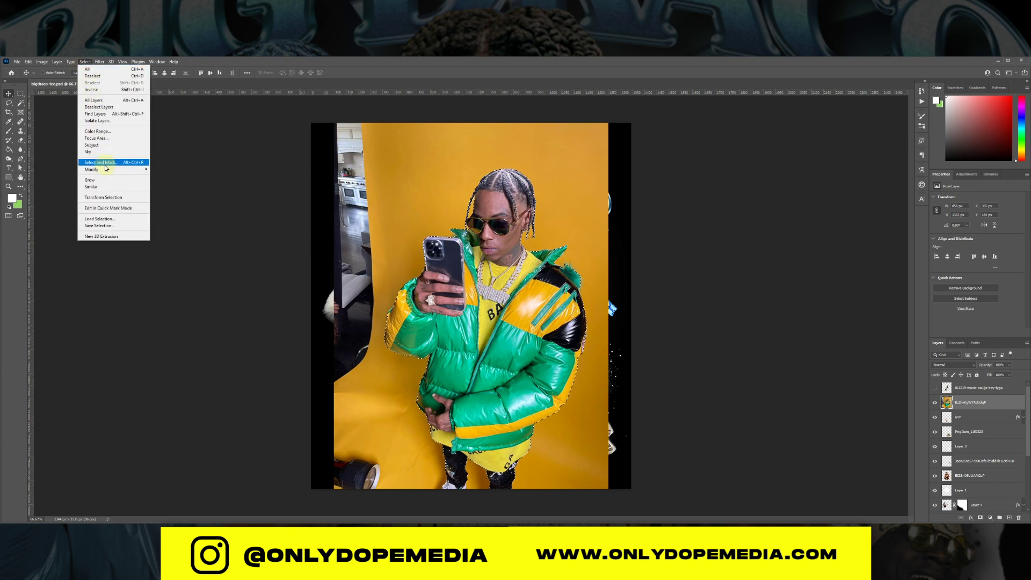
pyautogui.click(110, 90)
pyautogui.press('Delete')
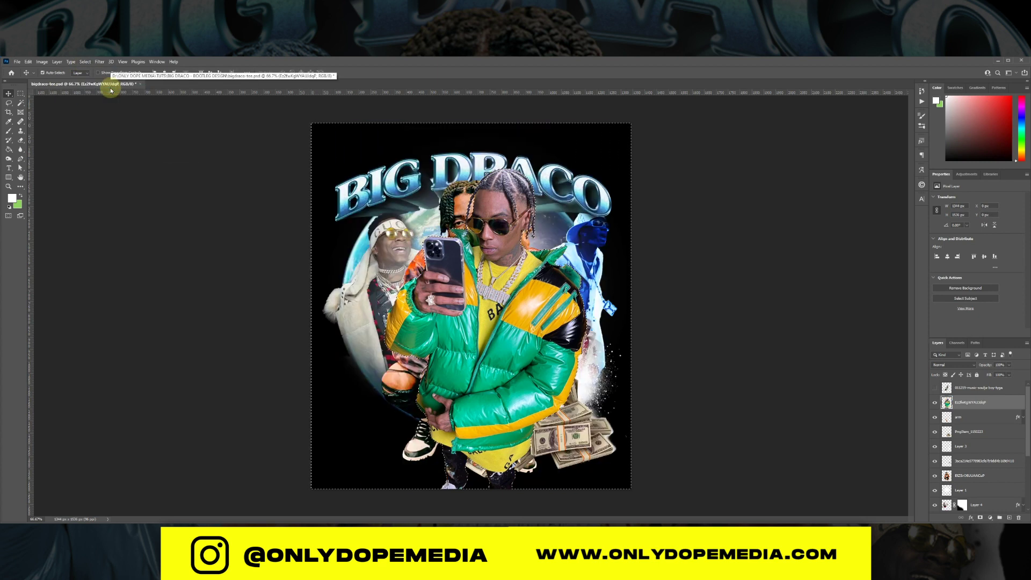
pyautogui.hotkey('ctrl', 'd')
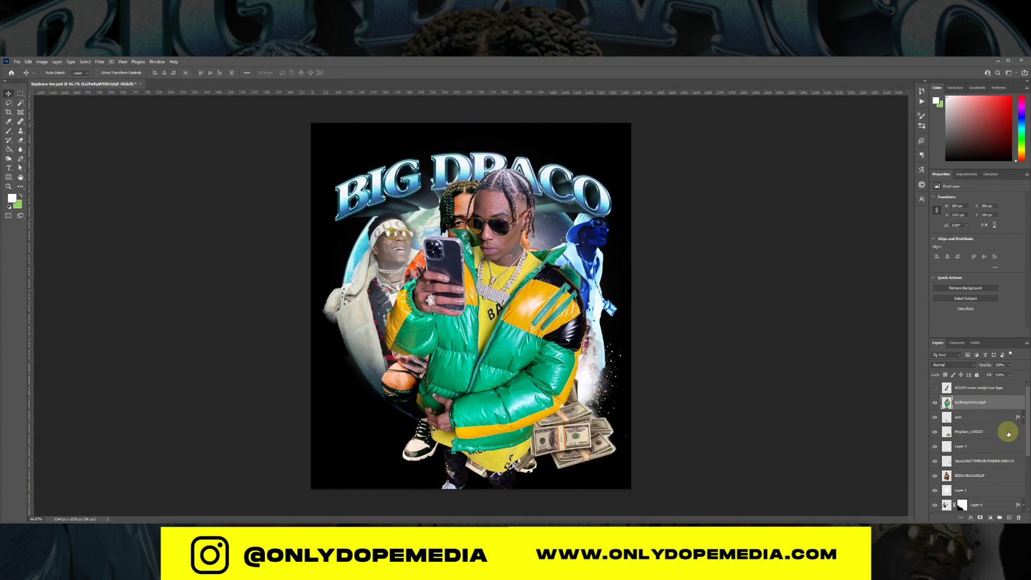
# - Add a Gradient Map adjustment above the green-jacket figure and clip it to that layer
pyautogui.click(990, 518)
pyautogui.click(997, 504)
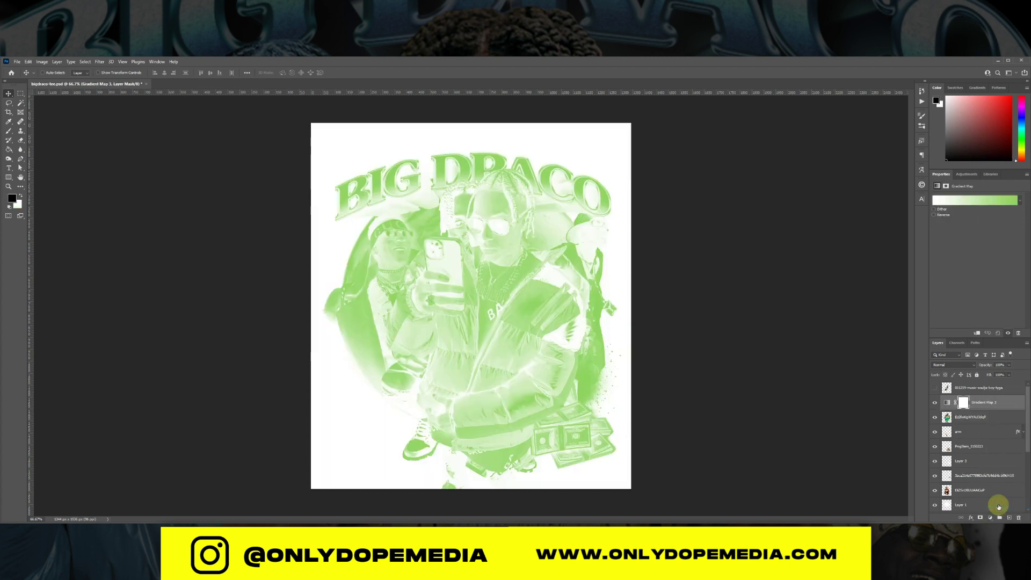
pyautogui.rightClick(1004, 404)
pyautogui.click(1022, 238)
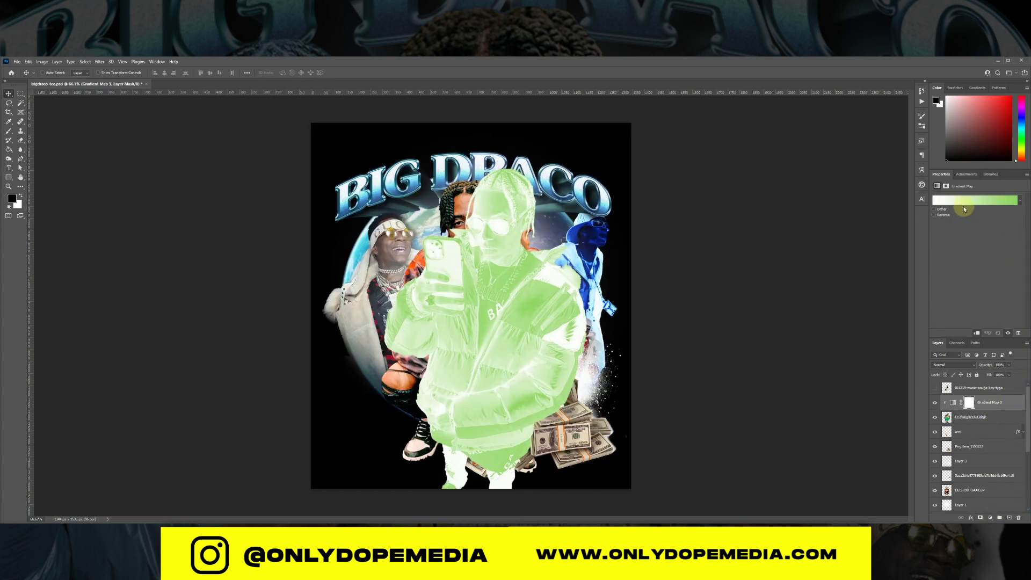
# - Try several presets from the Blues group on the green-jacket figure's gradient map
pyautogui.click(960, 203)
pyautogui.click(712, 204)
pyautogui.click(725, 217)
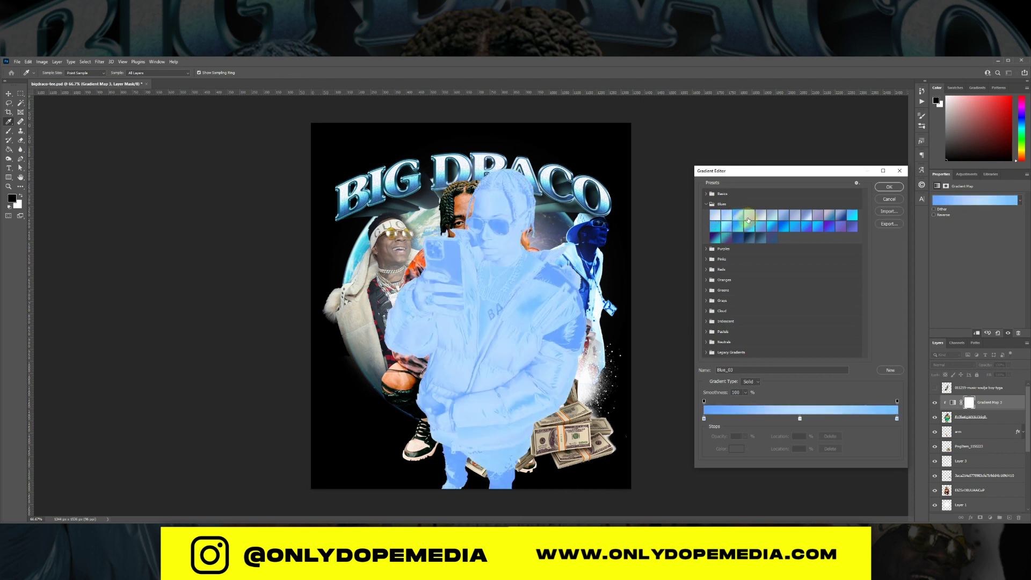
pyautogui.click(758, 226)
pyautogui.click(818, 227)
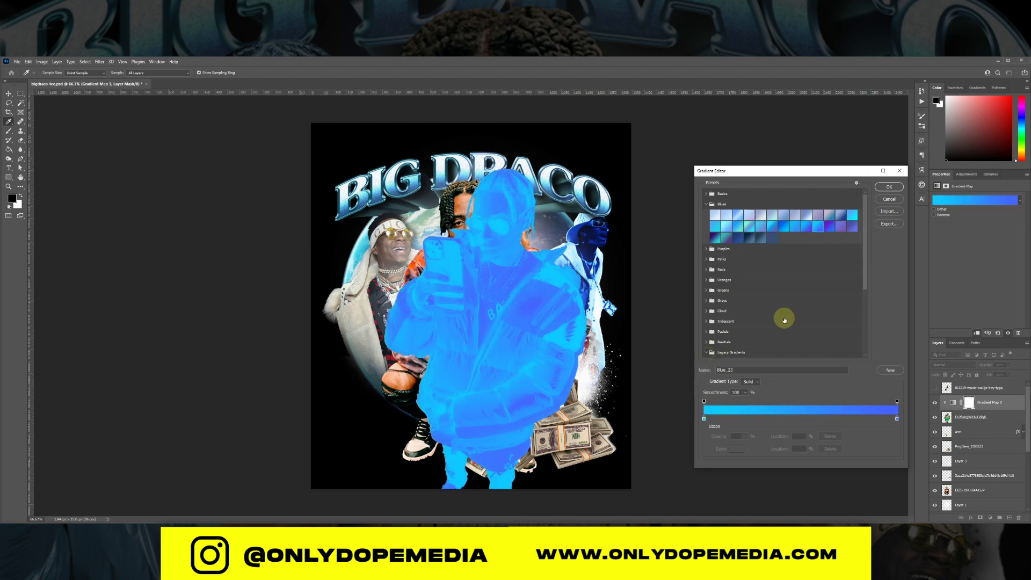
# - Set the green-jacket figure's gradient map to a black-to-light-blue preset from the legacy Photographic Toning gradients
pyautogui.click(708, 353)
pyautogui.scroll(-4, 714, 349)
pyautogui.click(714, 343)
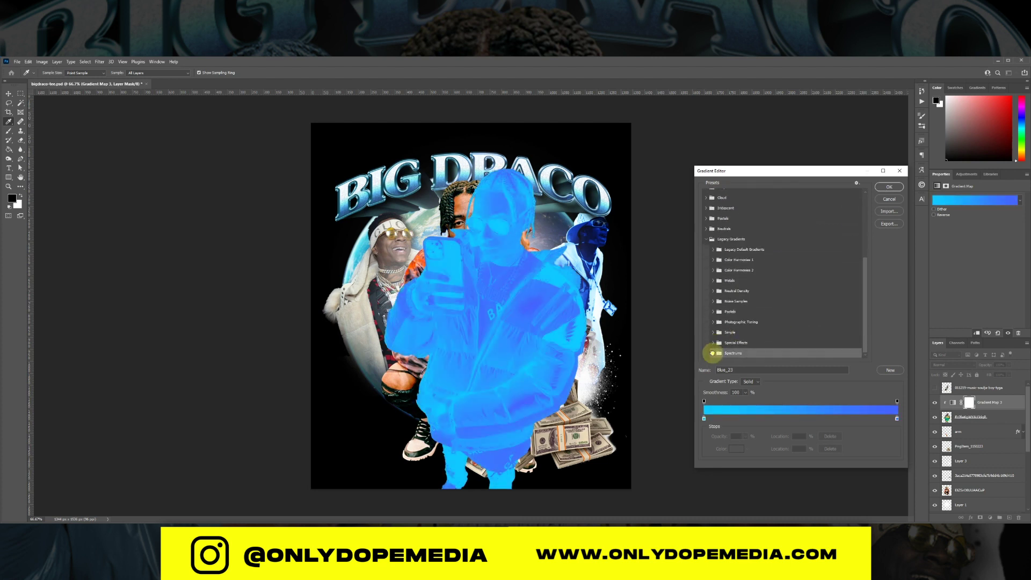
pyautogui.click(744, 345)
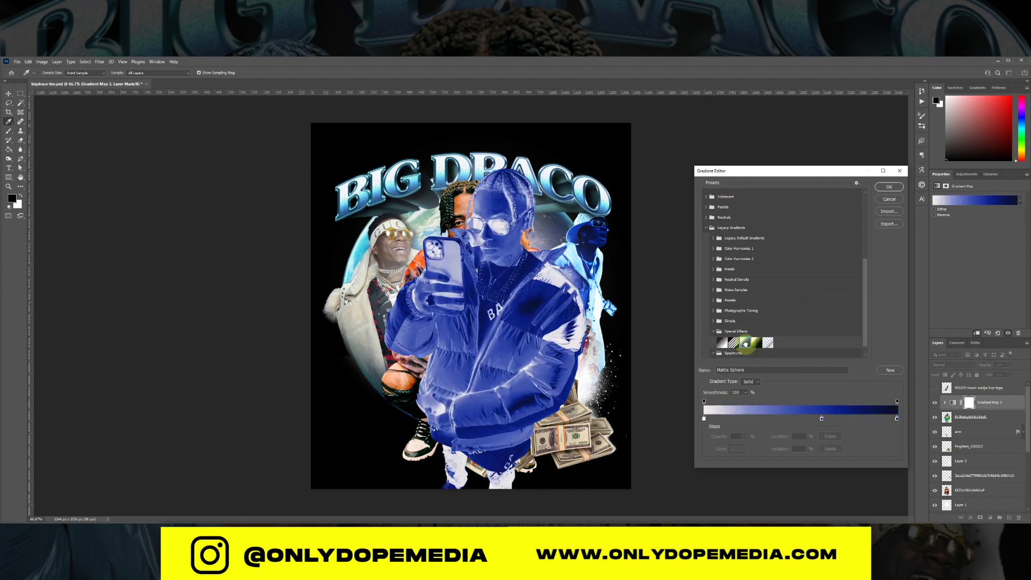
pyautogui.click(713, 311)
pyautogui.click(768, 335)
pyautogui.click(794, 346)
pyautogui.click(779, 346)
pyautogui.click(722, 355)
pyautogui.click(734, 354)
pyautogui.click(889, 187)
# - Add a clipped Levels adjustment to the green-jacket figure and raise its black input level
pyautogui.click(986, 417)
pyautogui.click(990, 517)
pyautogui.click(999, 421)
pyautogui.moveTo(945, 250); pyautogui.dragTo(967, 250)
# - Duplicate the blue Gradient Map and Levels adjustments and clip the copies to the bucket-hat figure's layer
pyautogui.moveTo(1027, 432); pyautogui.dragTo(1025, 437)
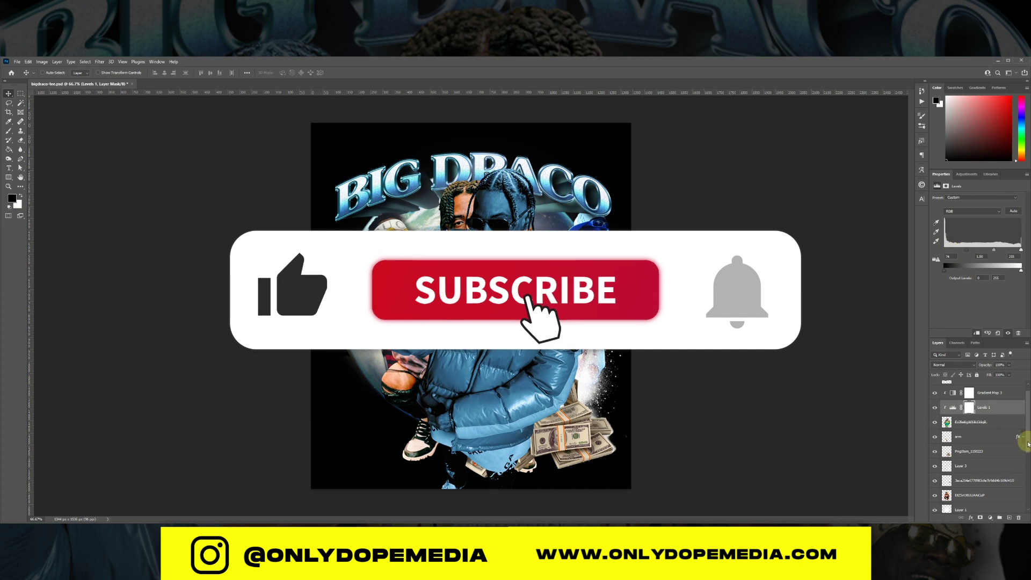
pyautogui.keyDown('shift'); pyautogui.click(1000, 389); pyautogui.keyUp('shift')
pyautogui.hotkey('ctrl', 'j')
pyautogui.moveTo(1008, 402); pyautogui.dragTo(981, 469)
pyautogui.keyDown('alt'); pyautogui.click(982, 469); pyautogui.keyUp('alt')
pyautogui.keyDown('alt'); pyautogui.click(991, 454); pyautogui.keyUp('alt')
pyautogui.scroll(3, 1001, 472)
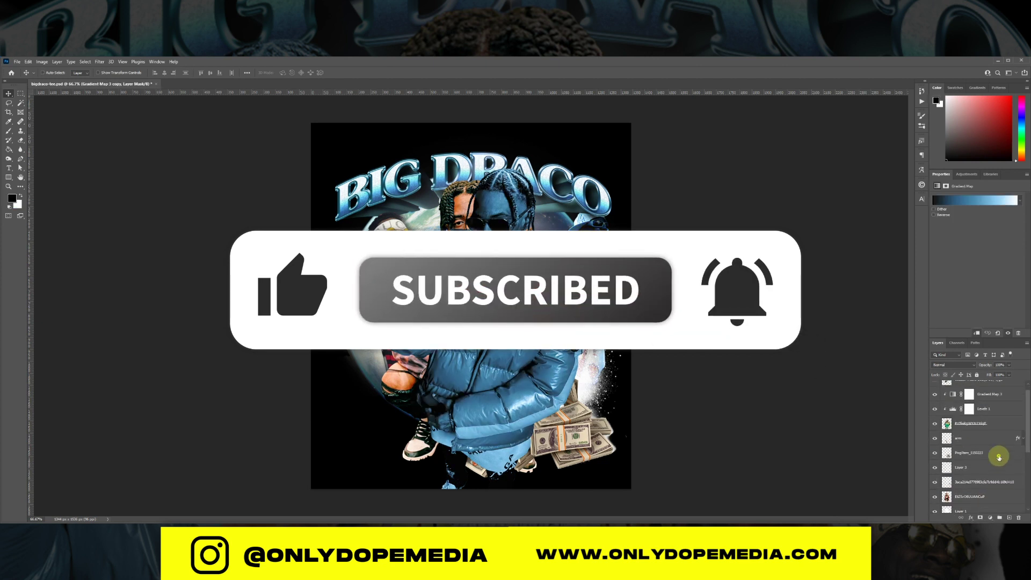
# - Move the green-jacket figure and its adjustments beneath the fur-coat layer and shift the figure to the left of the seated man
pyautogui.click(999, 455)
pyautogui.click(1001, 425)
pyautogui.keyDown('shift'); pyautogui.click(1000, 394); pyautogui.keyUp('shift')
pyautogui.moveTo(1001, 426); pyautogui.dragTo(966, 484)
pyautogui.moveTo(462, 306); pyautogui.dragTo(375, 306)
pyautogui.moveTo(978, 476); pyautogui.dragTo(978, 388)
# - Scale the blue-toned jacket figure down, position it behind the seated man's left side and hide the fur-coat layer
pyautogui.hotkey('ctrl', 't')
pyautogui.moveTo(303, 317); pyautogui.dragTo(333, 317)
pyautogui.press('Return')
pyautogui.moveTo(370, 317); pyautogui.dragTo(350, 317)
pyautogui.click(937, 425)
pyautogui.keyDown('ctrl'); pyautogui.click(425, 304); pyautogui.keyUp('ctrl')
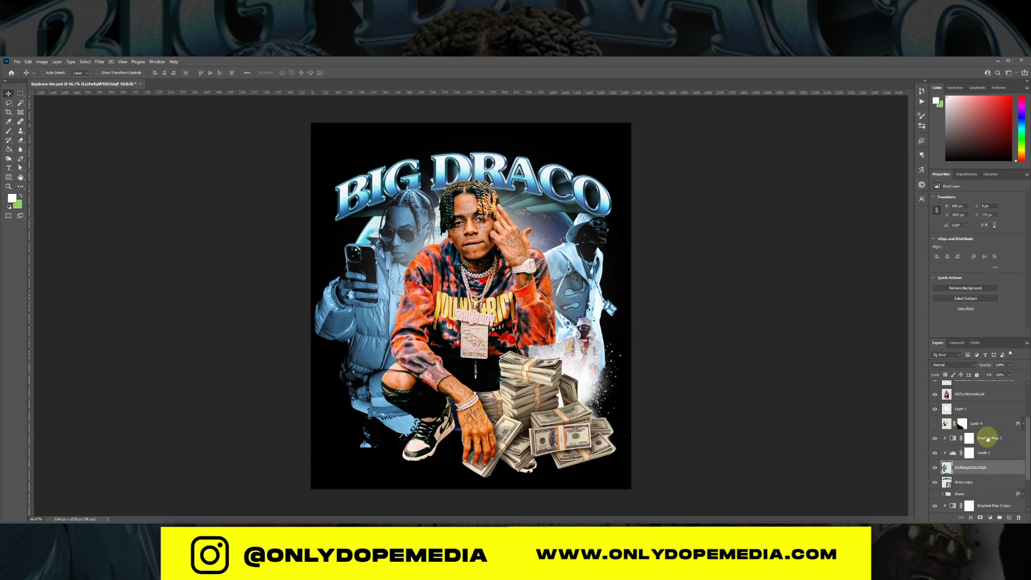
# - Delete the layer of the small standing figure above the money stacks
pyautogui.scroll(-4, 993, 431)
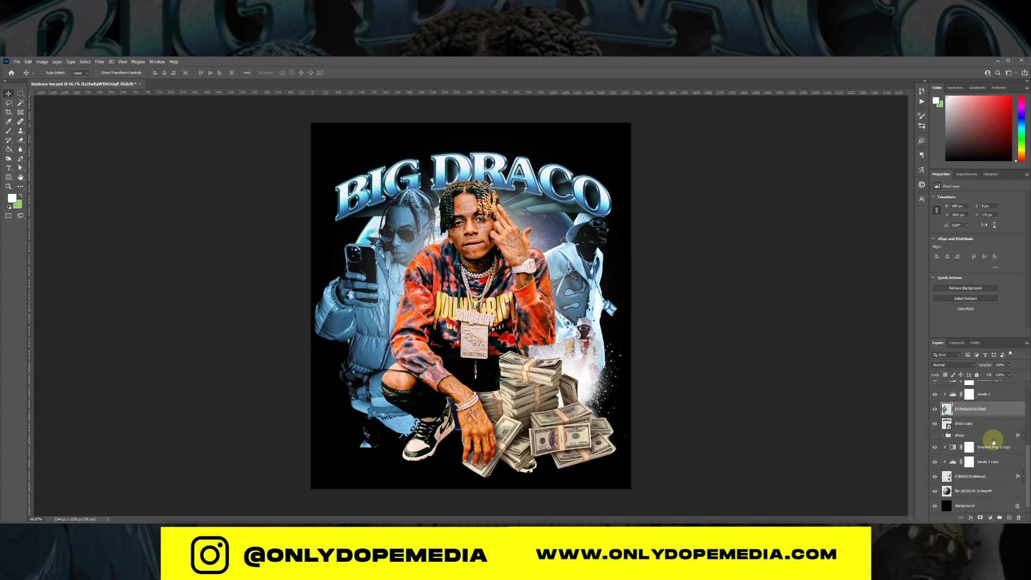
pyautogui.scroll(4, 993, 471)
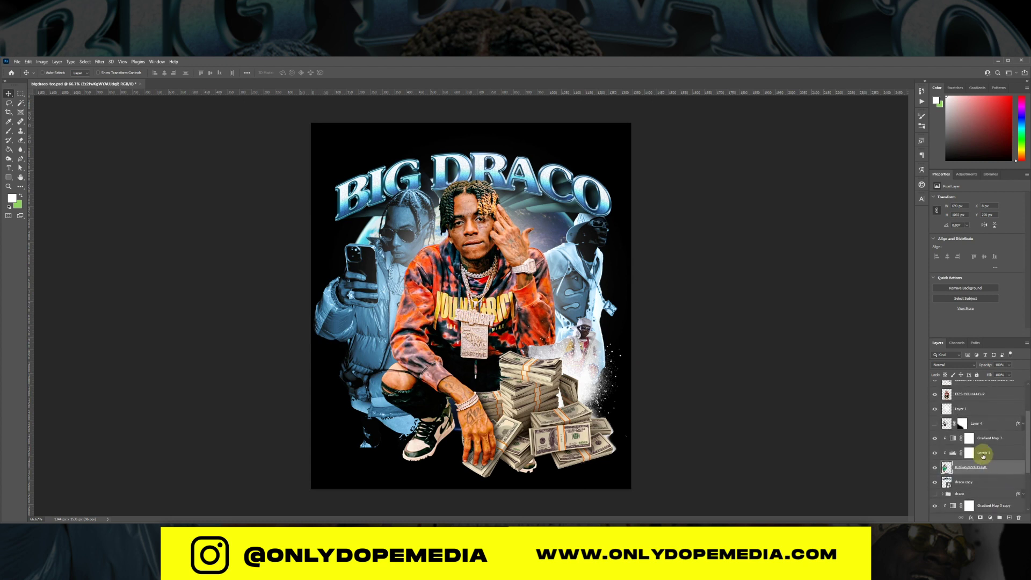
pyautogui.scroll(1, 984, 456)
pyautogui.click(986, 395)
pyautogui.moveTo(553, 346); pyautogui.dragTo(524, 247)
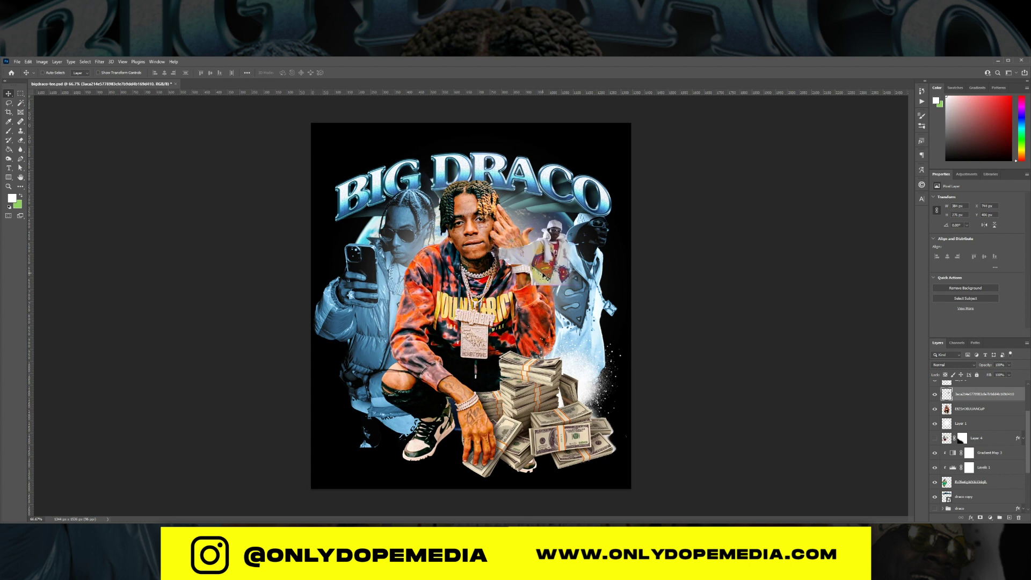
pyautogui.press('Delete')
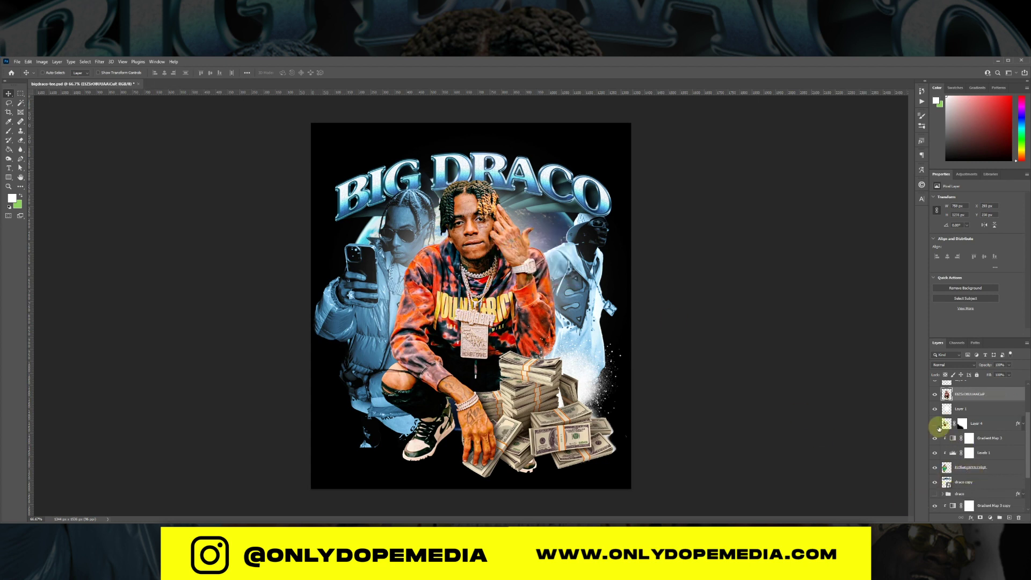
# - Show the fur-coat figure again and transform it, mirrored, tilted and smaller, into place behind the money stacks at the design's lower right
pyautogui.click(936, 426)
pyautogui.click(986, 427)
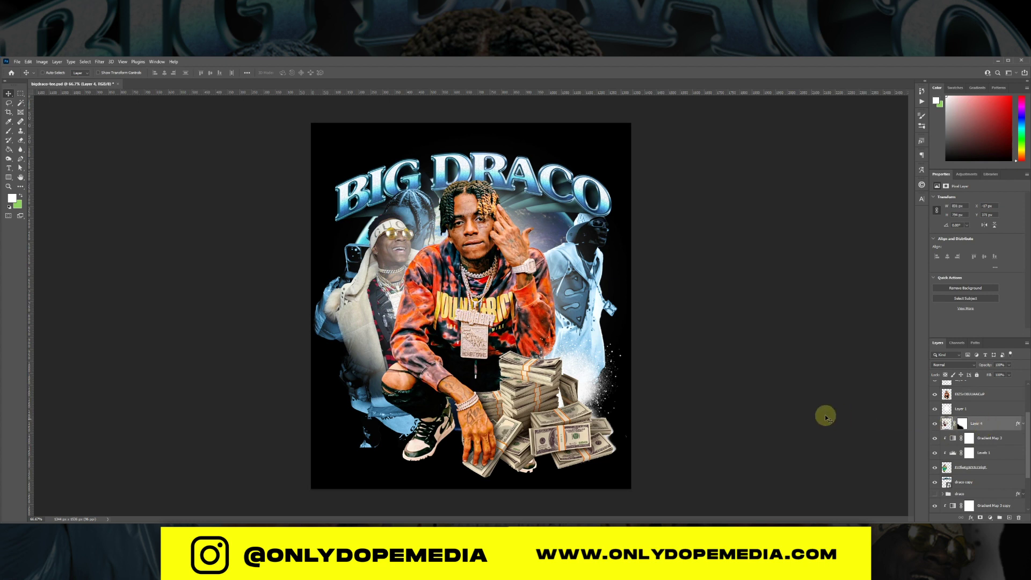
pyautogui.moveTo(447, 342); pyautogui.dragTo(589, 385)
pyautogui.hotkey('ctrl', 't')
pyautogui.moveTo(649, 256); pyautogui.dragTo(603, 305)
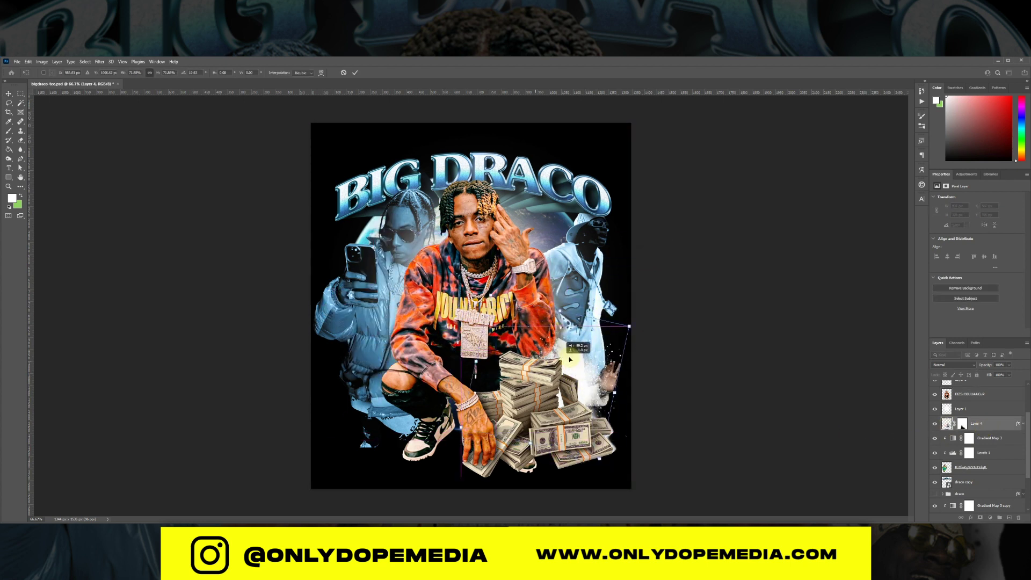
pyautogui.moveTo(571, 359); pyautogui.dragTo(618, 350)
pyautogui.moveTo(653, 318)
pyautogui.mouseDown()
pyautogui.moveTo(644, 326)
pyautogui.moveTo(657, 333)
pyautogui.mouseUp()
pyautogui.moveTo(600, 349); pyautogui.dragTo(607, 345)
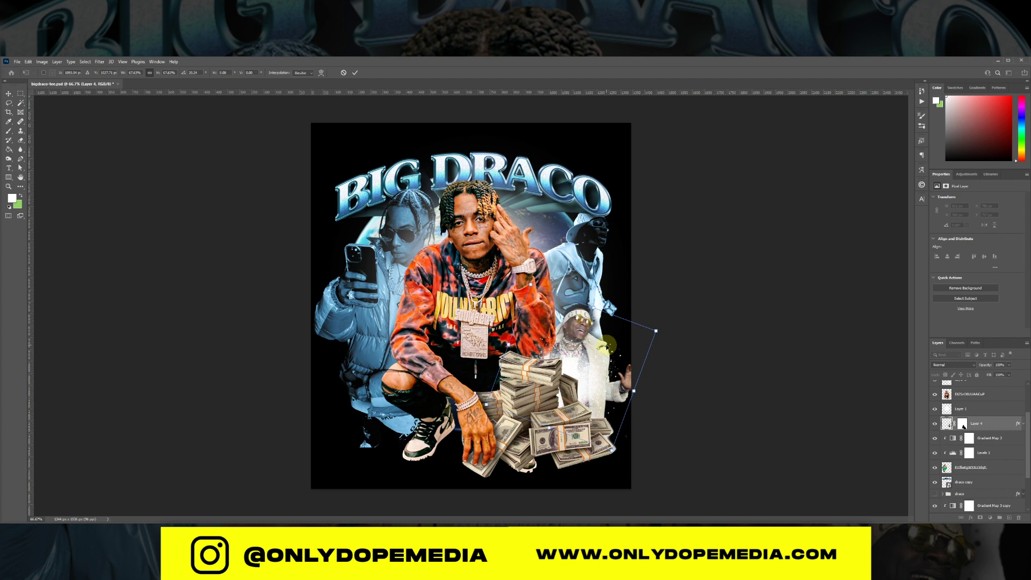
pyautogui.press('Return')
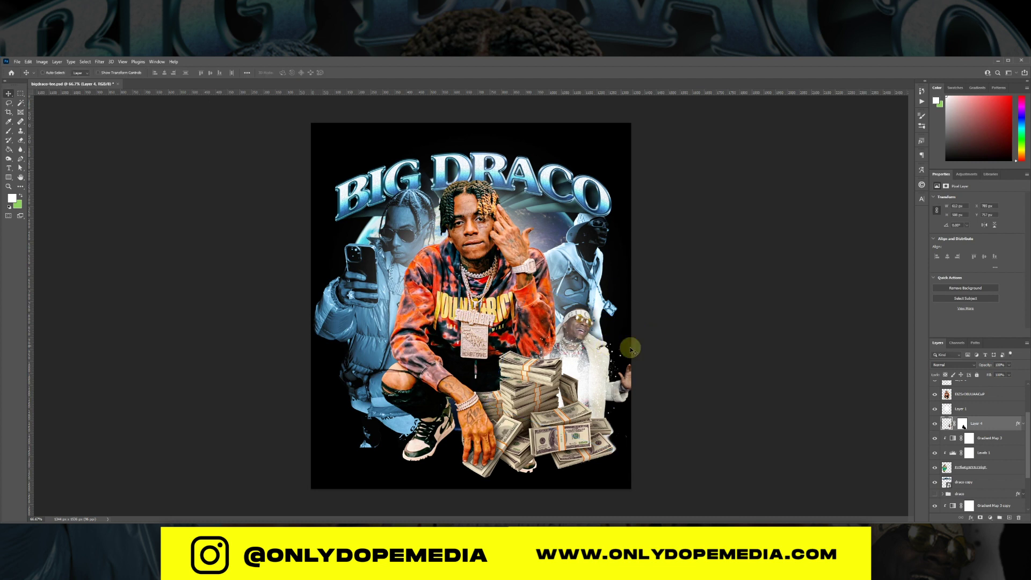
# - Change the bucket-hat figure's gradient map to a teal-to-cream preset and add a navy-to-beige Multiply gradient map clipped to the fur-coat figure
pyautogui.scroll(-3, 972, 446)
pyautogui.click(992, 447)
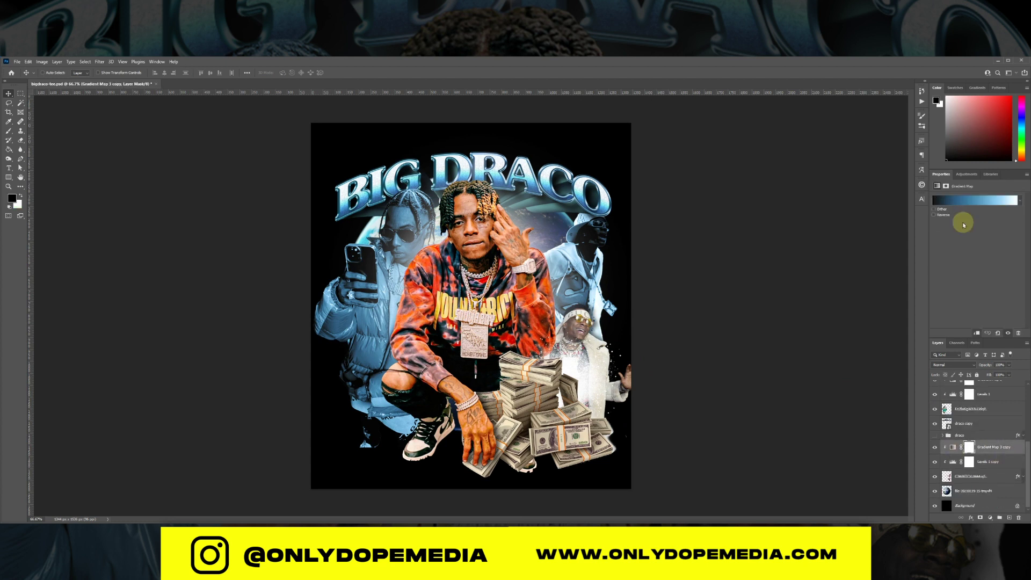
pyautogui.click(971, 200)
pyautogui.scroll(-5, 776, 322)
pyautogui.click(732, 306)
pyautogui.click(848, 328)
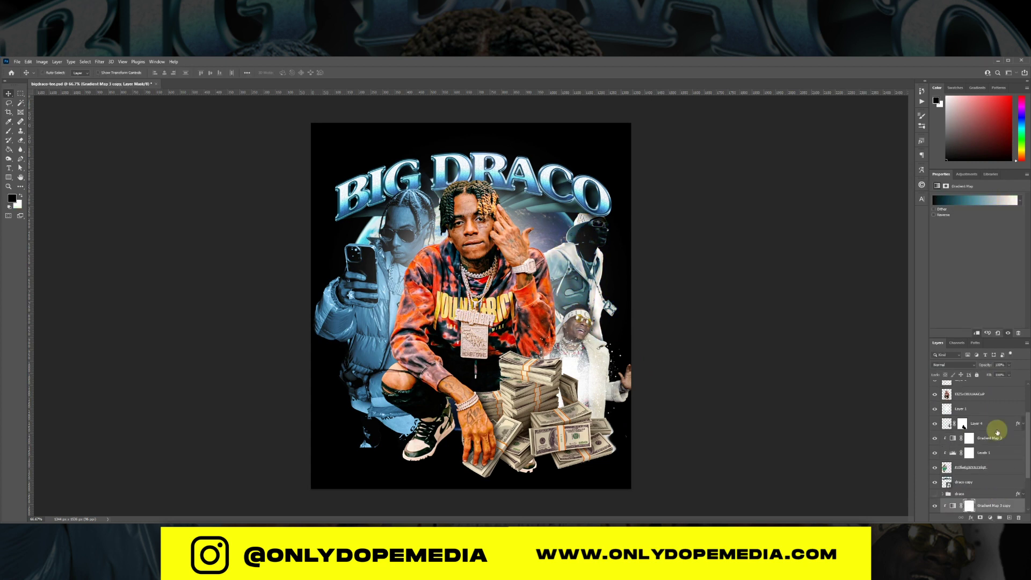
pyautogui.click(856, 325)
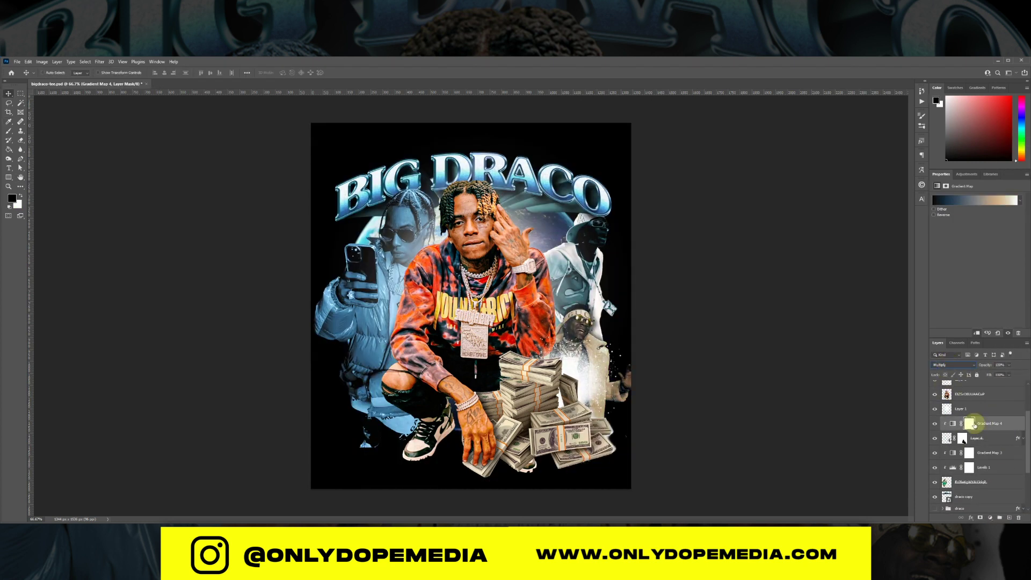
# - Create a layer above the draco copy layer and stamp small white star-brush sparkles at both ends of the BIG DRACO lettering
pyautogui.scroll(-3, 1018, 430)
pyautogui.click(988, 453)
pyautogui.click(1009, 517)
pyautogui.press('b')
pyautogui.click(52, 73)
pyautogui.doubleClick(86, 327)
pyautogui.click(337, 187)
pyautogui.click(52, 73)
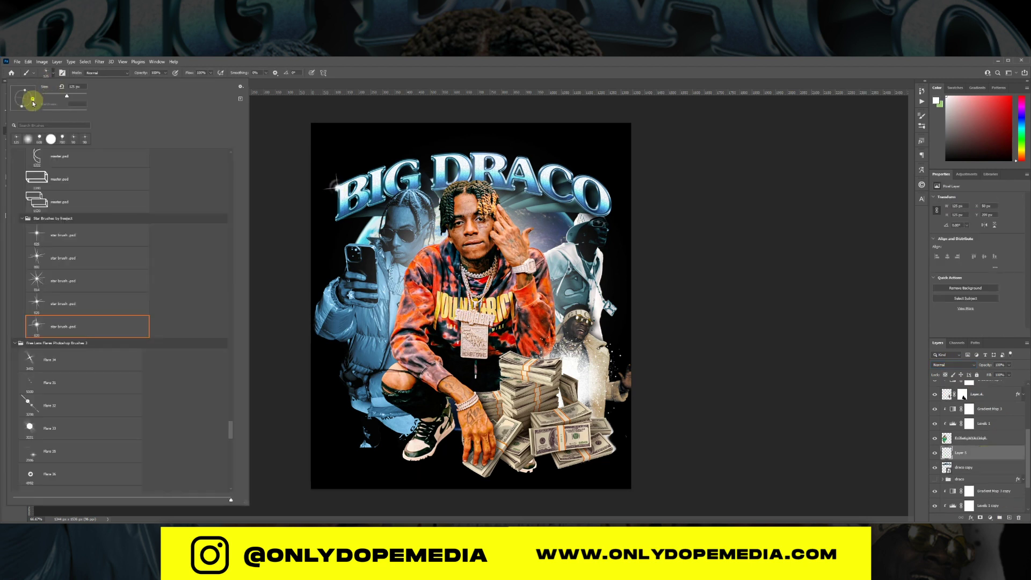
pyautogui.press('Return')
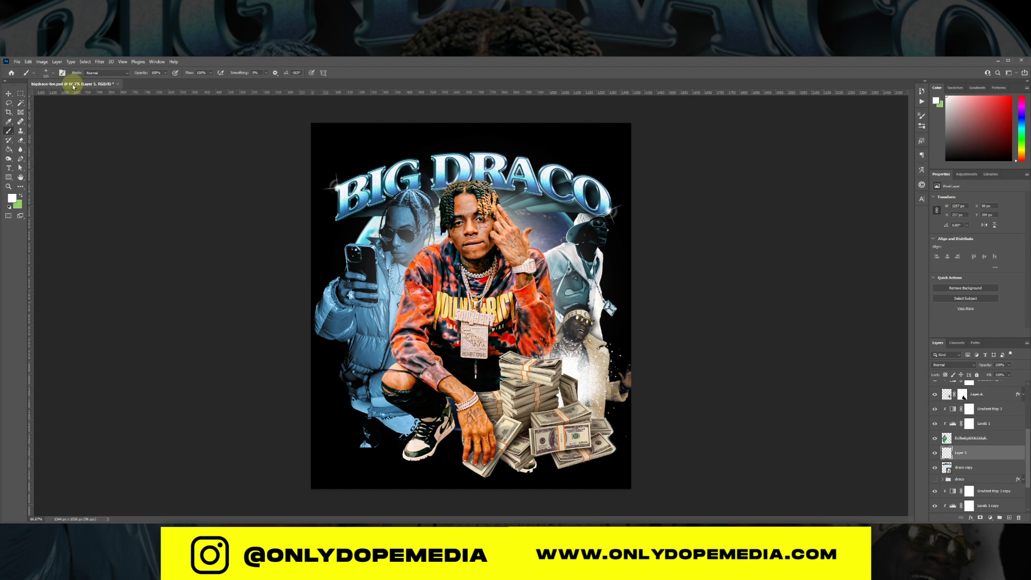
# - Stamp another white star sparkle on top of the BIG DRACO lettering and rename the sparkle layer as brush
pyautogui.click(46, 73)
pyautogui.click(75, 236)
pyautogui.press('Return')
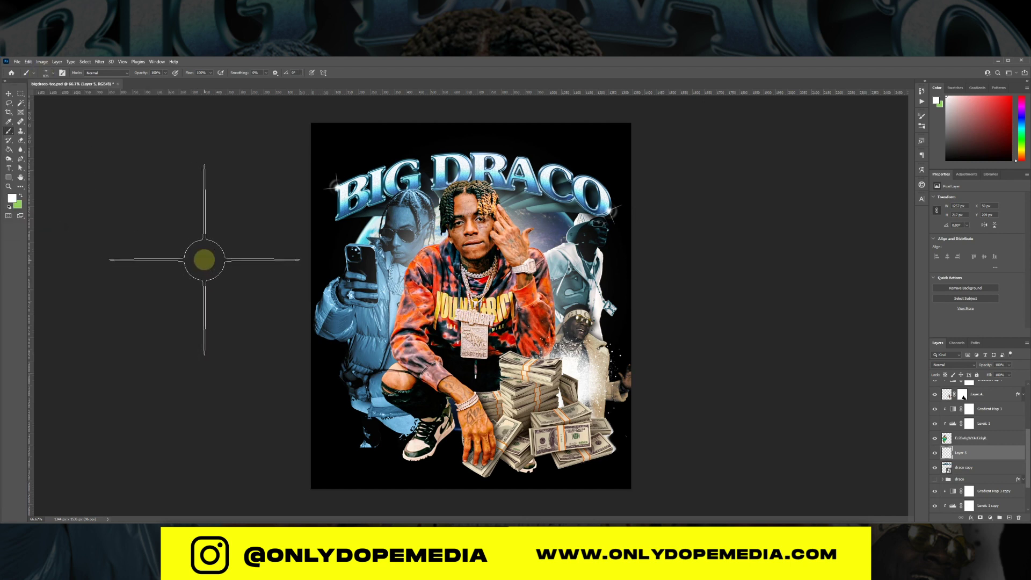
pyautogui.click(522, 158)
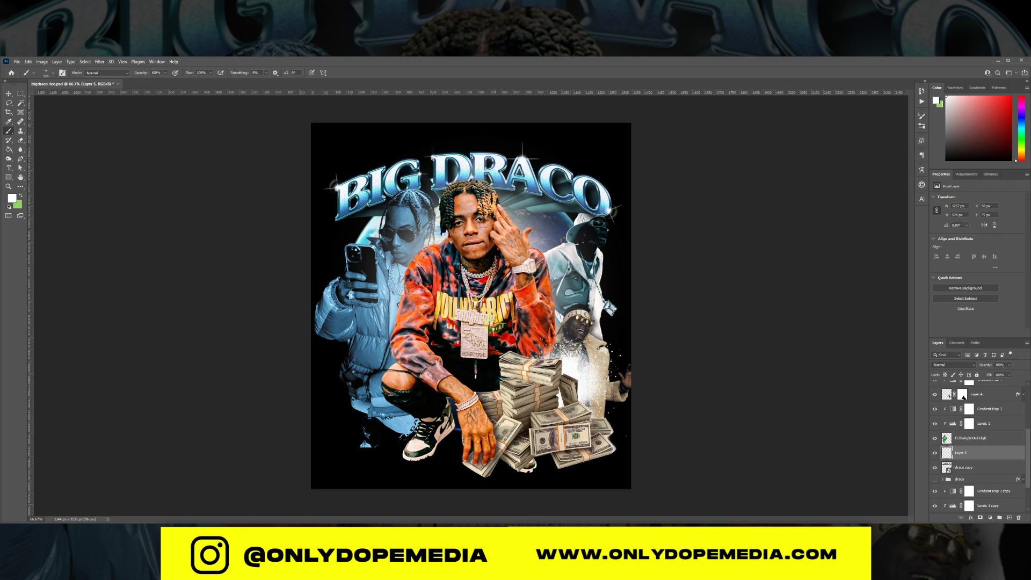
pyautogui.doubleClick(962, 453)
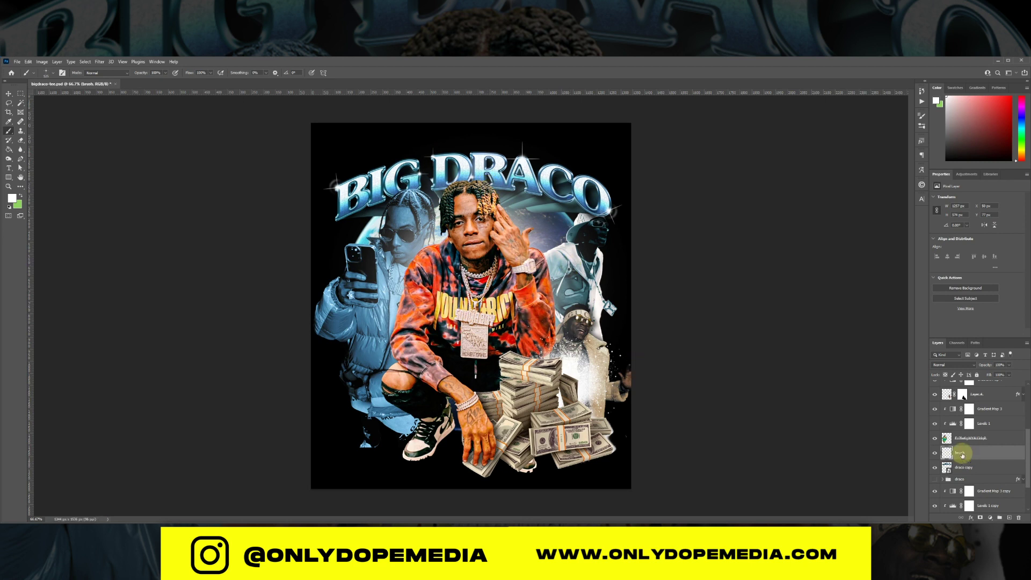
pyautogui.press('Return')
# - Choose a different gradient preset for the gradient map clipped to the fur-coat figure
pyautogui.click(993, 382)
pyautogui.click(974, 201)
pyautogui.click(712, 311)
pyautogui.scroll(-2, 721, 315)
pyautogui.click(718, 322)
pyautogui.click(729, 335)
pyautogui.click(889, 198)
# - Change the gradient map on the bucket-hat figure to a black-to-white gradient
pyautogui.scroll(-3, 1014, 453)
pyautogui.click(1014, 453)
pyautogui.click(974, 200)
pyautogui.click(707, 317)
pyautogui.scroll(-3, 739, 315)
pyautogui.click(713, 294)
pyautogui.click(793, 329)
pyautogui.click(747, 305)
pyautogui.click(889, 187)
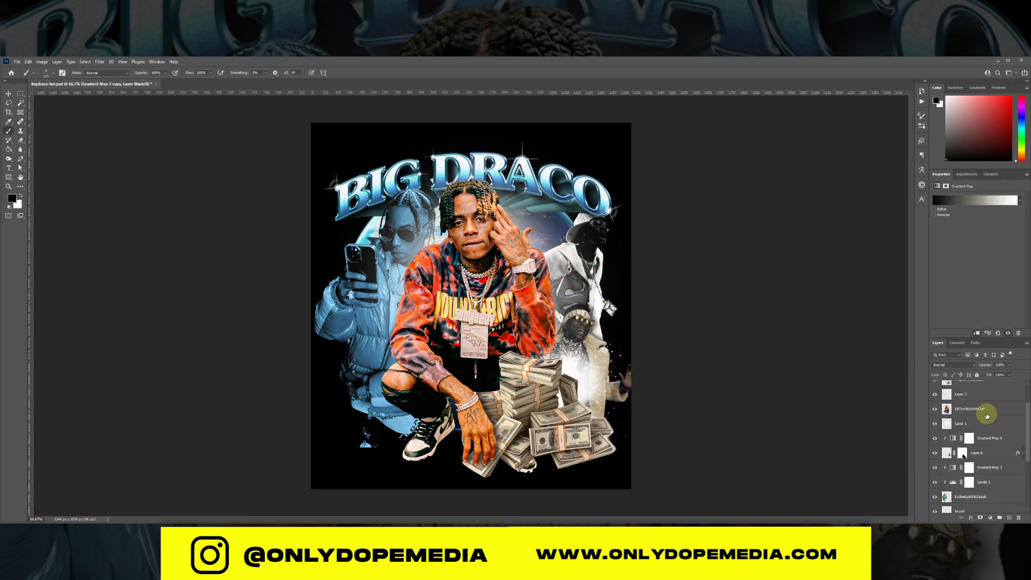
# - Add a Hue/Saturation adjustment clipped to the central seated figure and lower its saturation
pyautogui.click(990, 517)
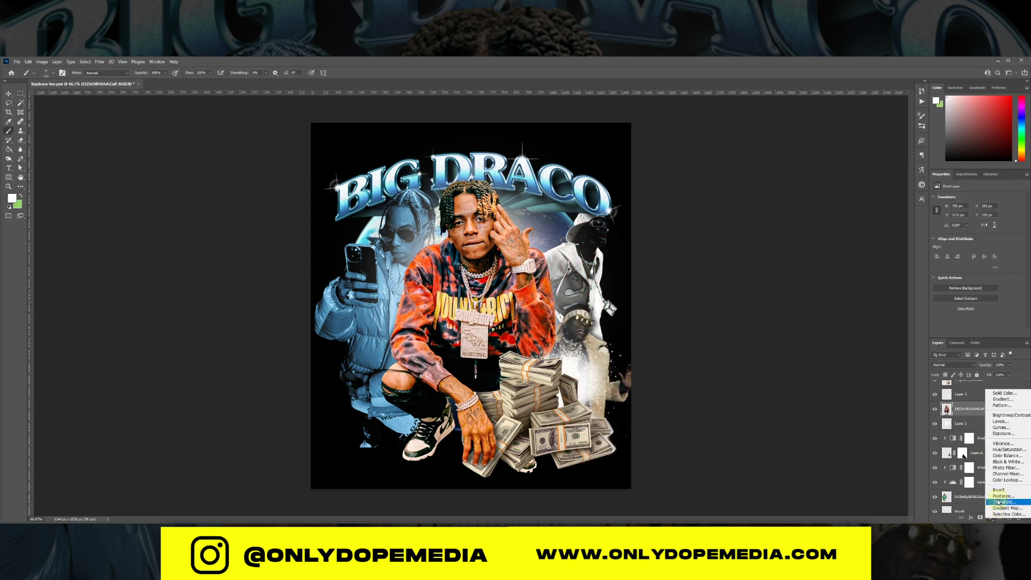
pyautogui.click(999, 483)
pyautogui.moveTo(977, 238); pyautogui.dragTo(959, 239)
pyautogui.moveTo(977, 253); pyautogui.dragTo(977, 252)
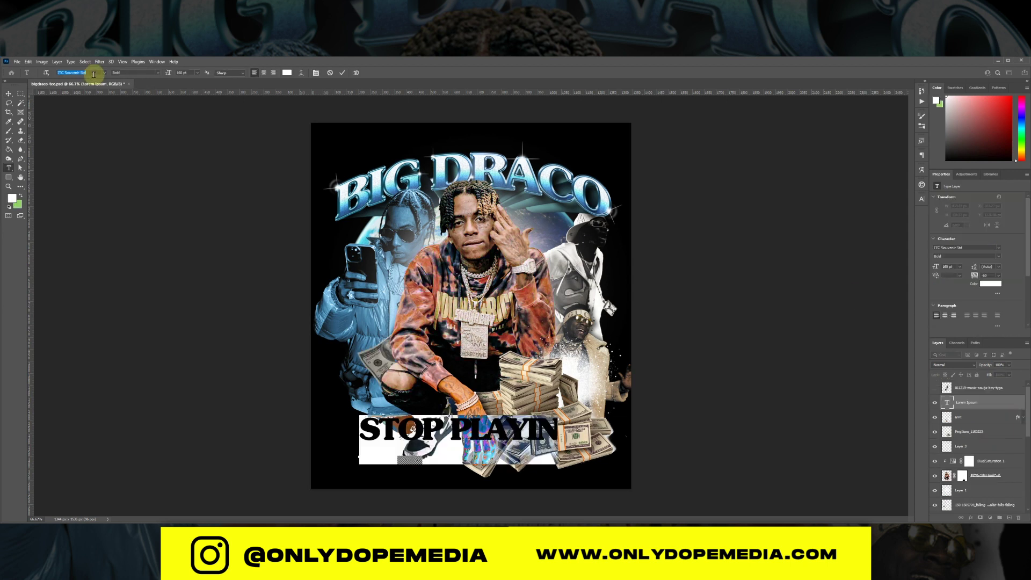
# - Set the STOP PLAYIN text in the Main Frame - Demo font and adjust its font size
pyautogui.write('main')
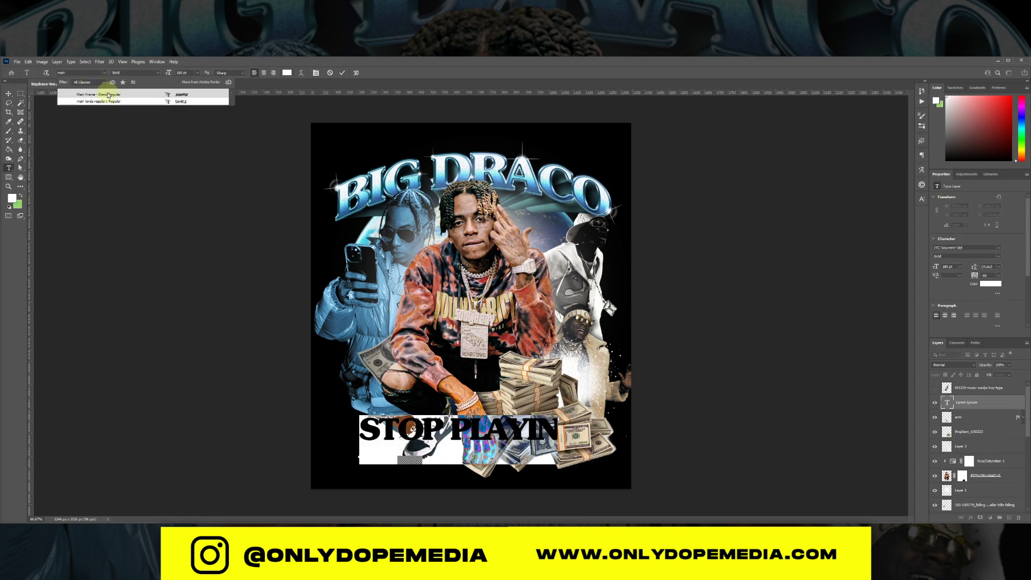
pyautogui.click(108, 95)
pyautogui.moveTo(172, 73); pyautogui.dragTo(212, 72)
pyautogui.click(832, 356)
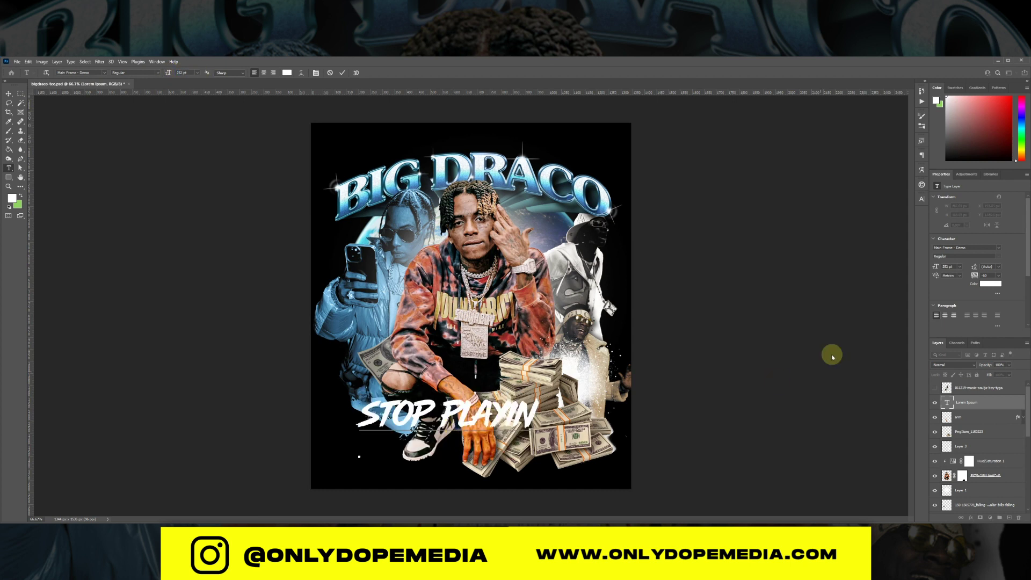
# - Commit the STOP PLAYIN text and apply an olive-gold layer style from the BOLD COLORS set
pyautogui.click(922, 142)
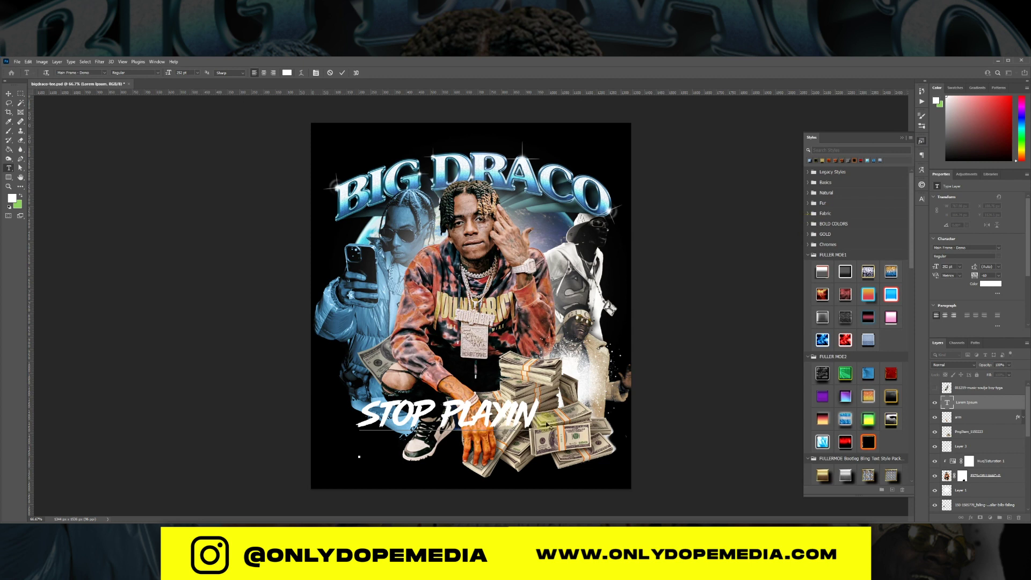
pyautogui.click(8, 93)
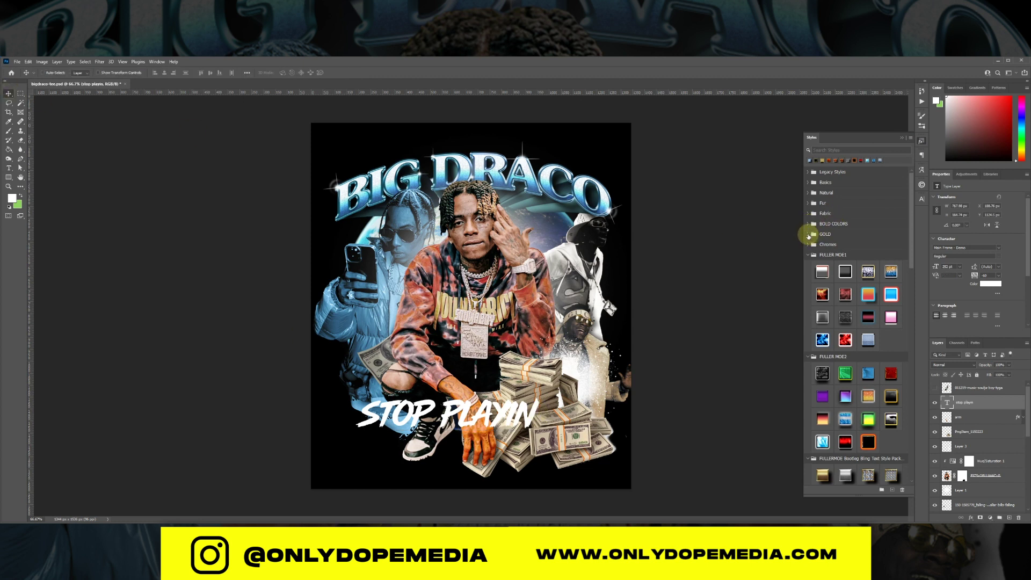
pyautogui.click(808, 223)
pyautogui.scroll(-1, 880, 284)
pyautogui.scroll(-3, 881, 283)
pyautogui.moveTo(912, 202); pyautogui.dragTo(907, 231)
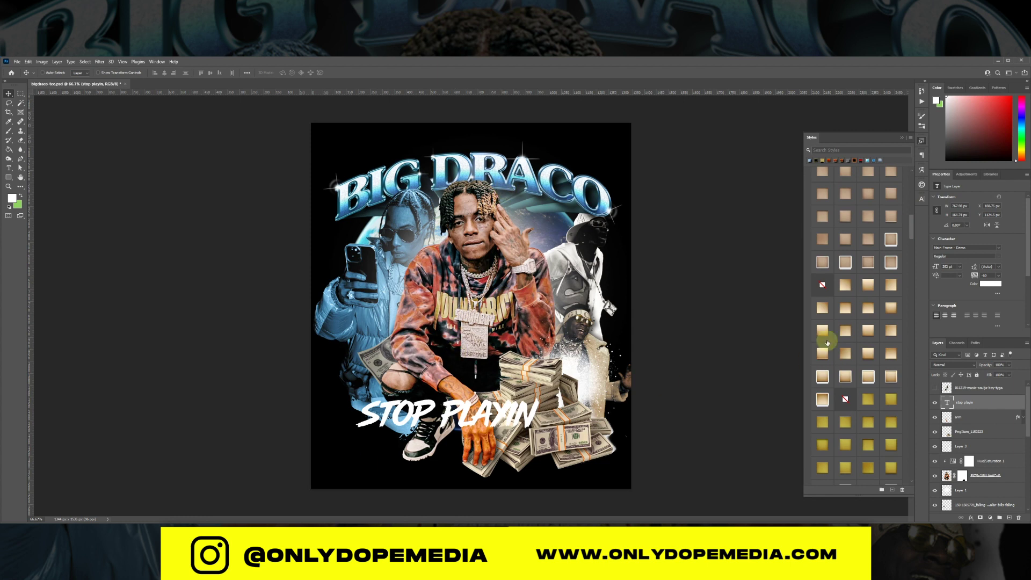
pyautogui.click(858, 422)
pyautogui.moveTo(911, 223); pyautogui.dragTo(879, 383)
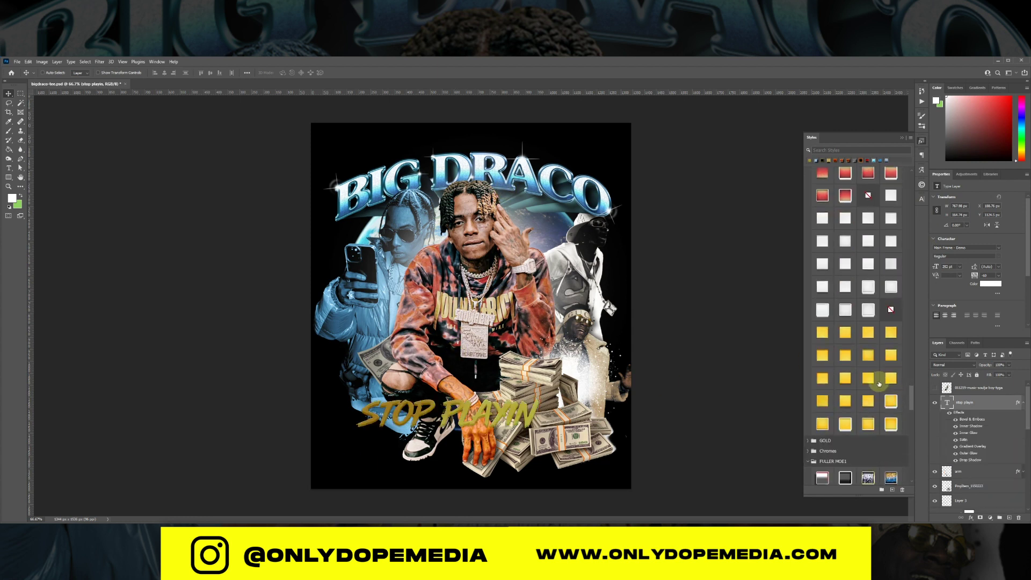
# - Compare the yellow-gold layer styles on the STOP PLAYIN text and settle on the yellow one with a thin white outline
pyautogui.click(822, 334)
pyautogui.click(848, 333)
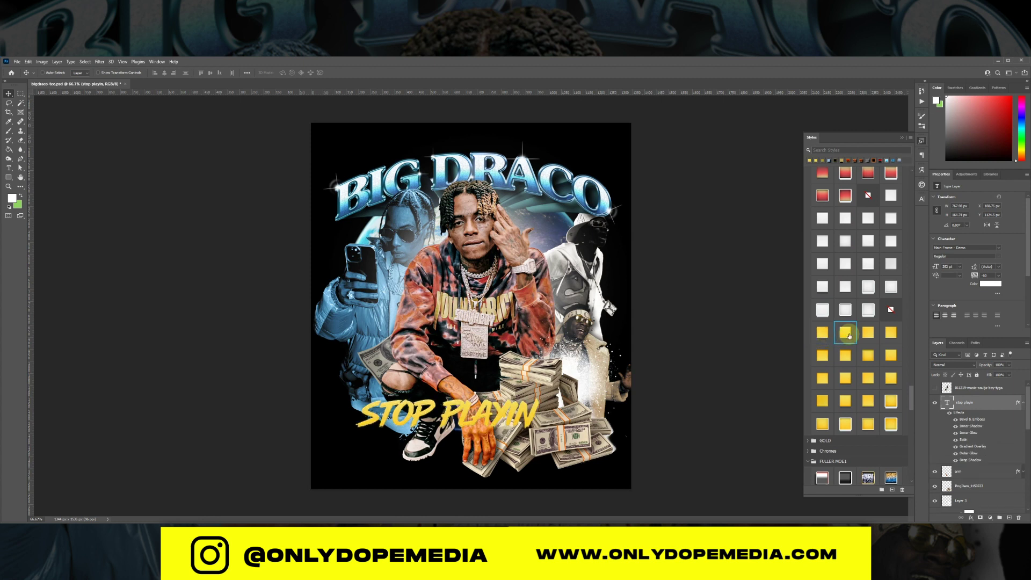
pyautogui.click(867, 334)
pyautogui.click(891, 356)
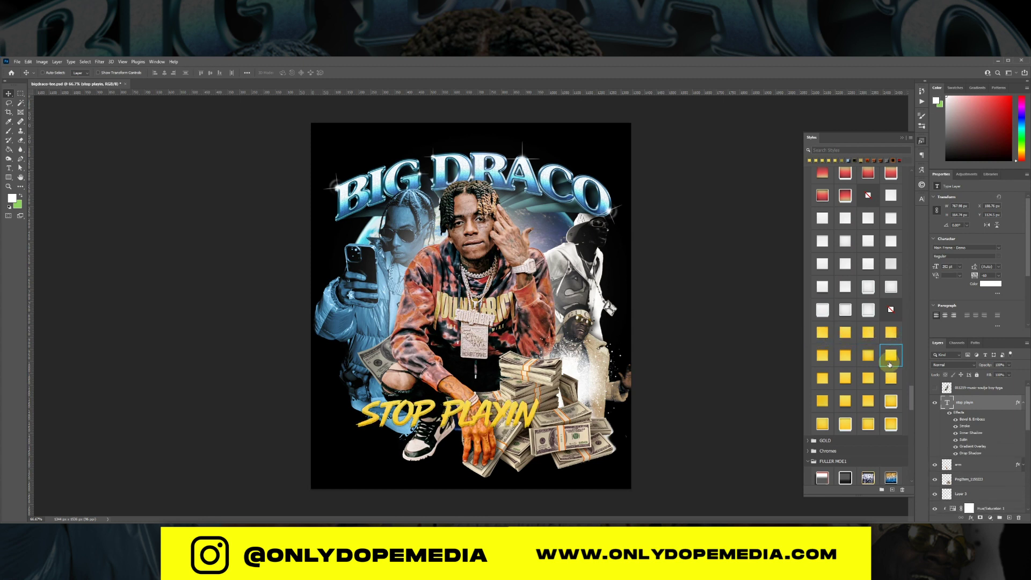
pyautogui.click(844, 367)
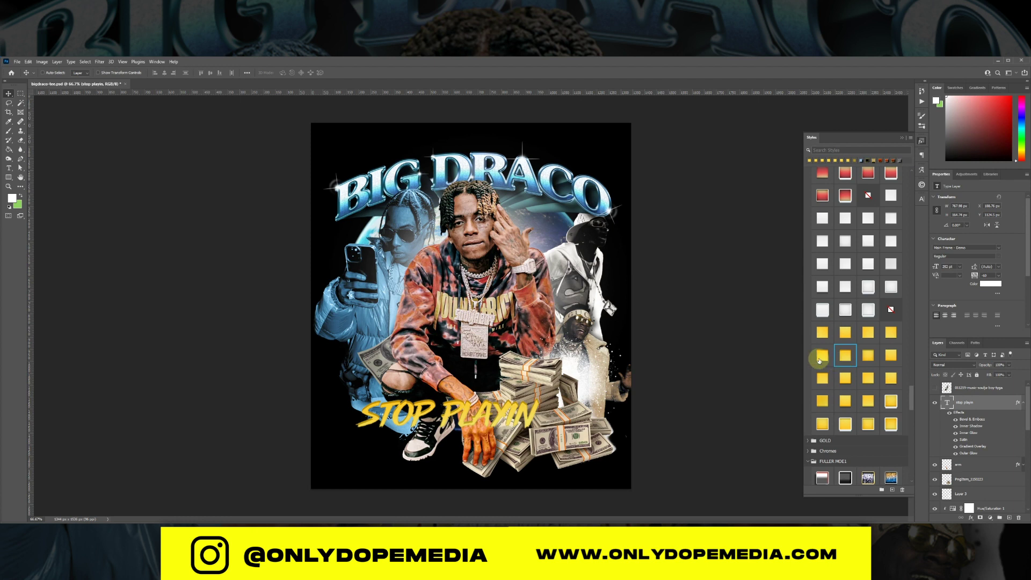
pyautogui.click(819, 358)
pyautogui.click(845, 422)
pyautogui.click(867, 422)
pyautogui.click(890, 422)
pyautogui.click(821, 426)
pyautogui.click(887, 399)
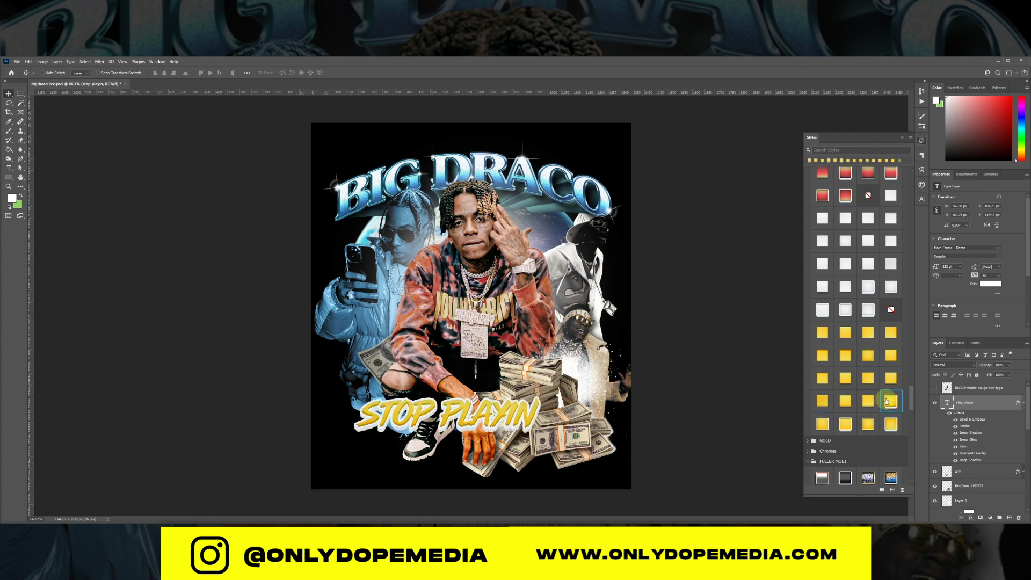
pyautogui.click(889, 423)
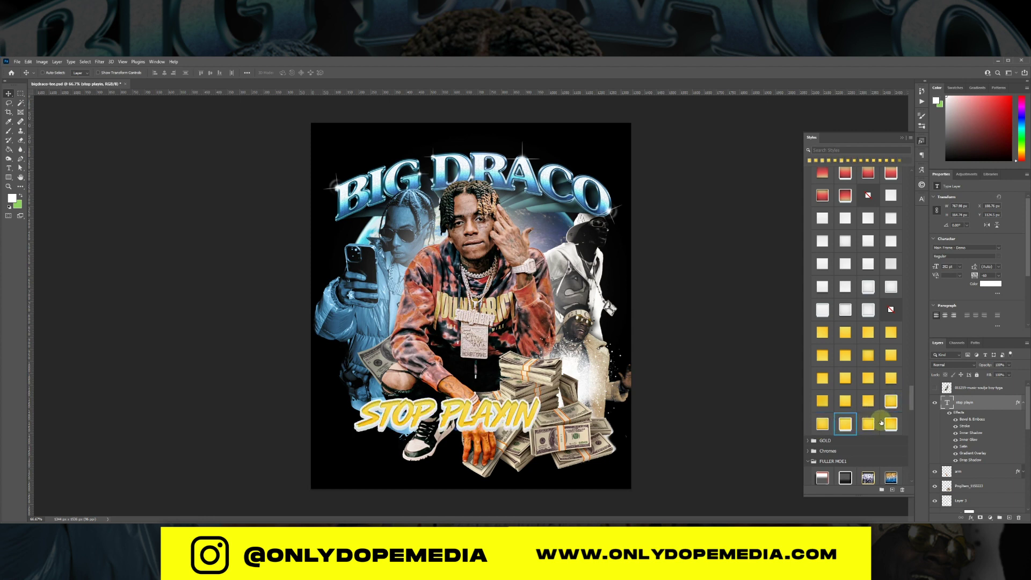
pyautogui.click(867, 423)
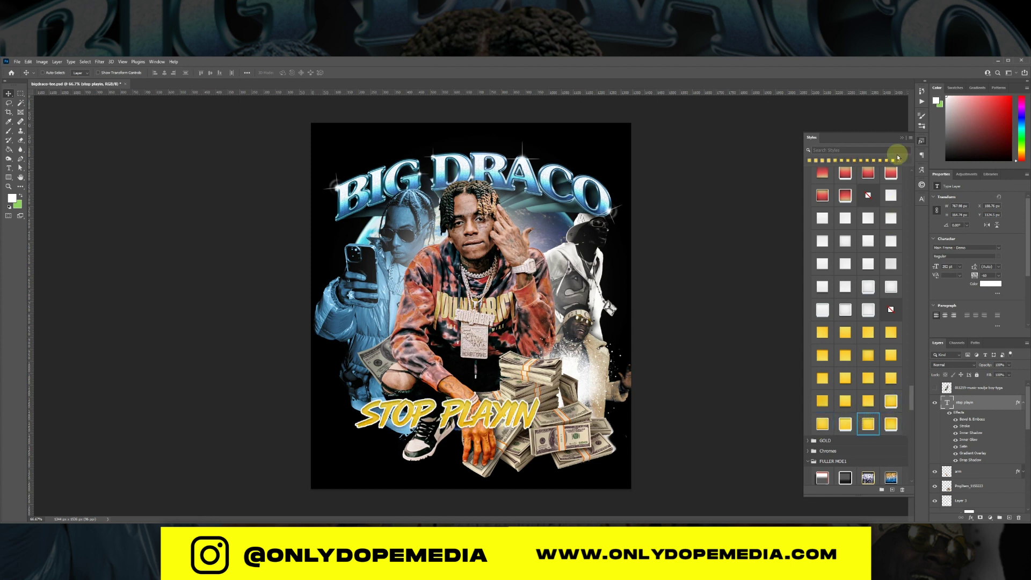
pyautogui.click(902, 138)
# - Shift STOP PLAYIN toward the design's left edge and place a copy beneath it reading WIT ME
pyautogui.moveTo(438, 424); pyautogui.dragTo(402, 447)
pyautogui.doubleClick(403, 446)
pyautogui.write('WIT ME')
pyautogui.click(8, 94)
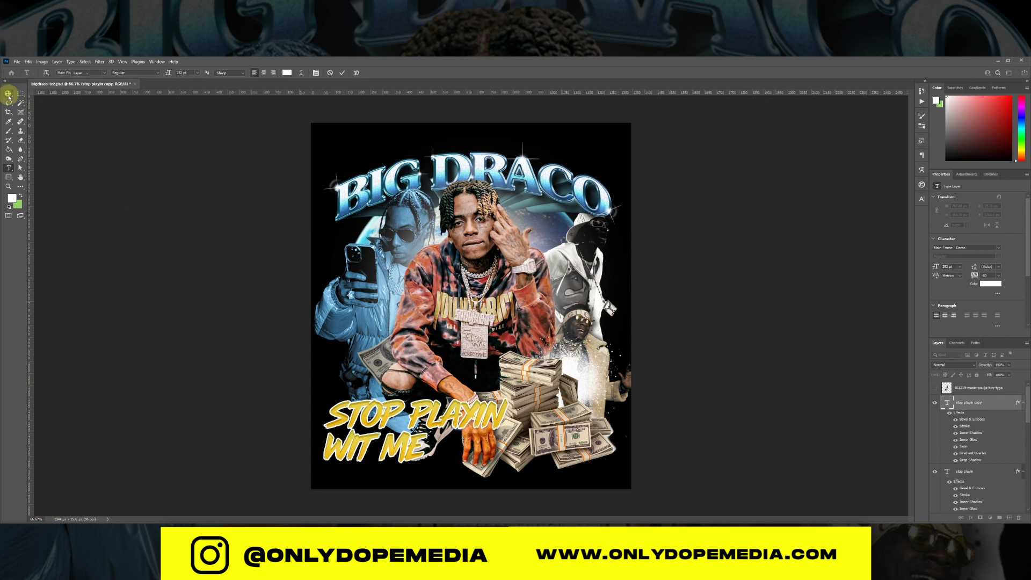
# - Enlarge the WIT ME text and position it centred and close beneath STOP PLAYIN
pyautogui.hotkey('ctrl', 't')
pyautogui.moveTo(429, 447); pyautogui.dragTo(460, 449)
pyautogui.press('Return')
pyautogui.moveTo(395, 449); pyautogui.dragTo(430, 452)
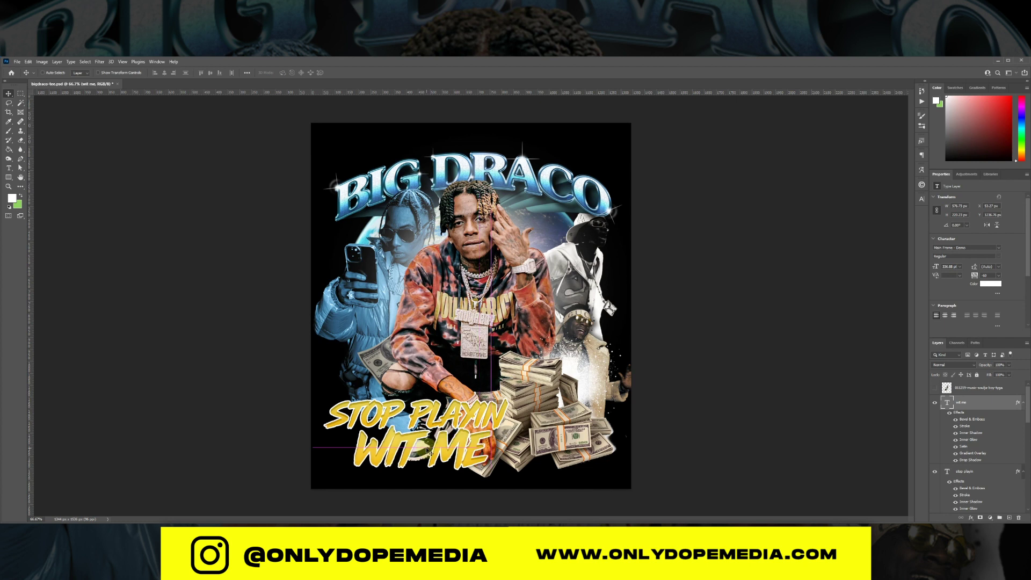
pyautogui.press('Up')
pyautogui.press('Up')
pyautogui.press('Up')
pyautogui.press('Up')
pyautogui.press('Up')
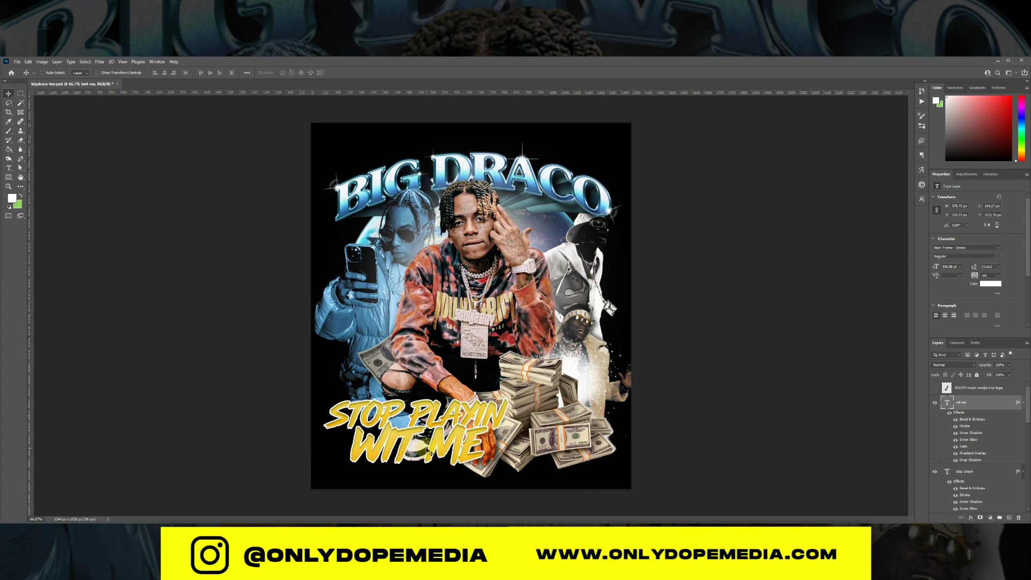
# - Group the two gold text layers as stop and convert the group to a smart object
pyautogui.click(1023, 402)
pyautogui.keyDown('shift'); pyautogui.click(994, 417); pyautogui.keyUp('shift')
pyautogui.click(998, 519)
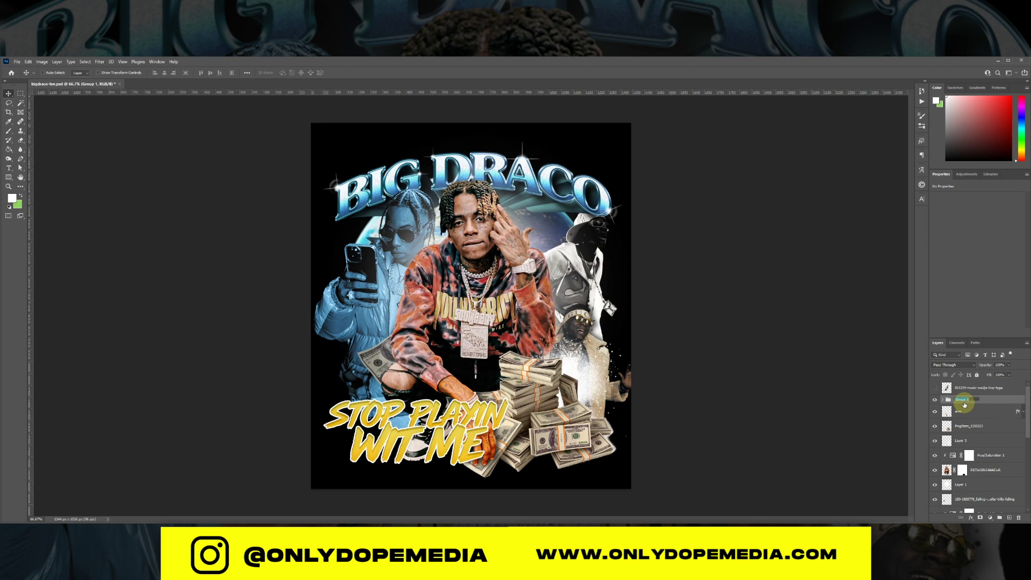
pyautogui.press('Return')
pyautogui.press('s')
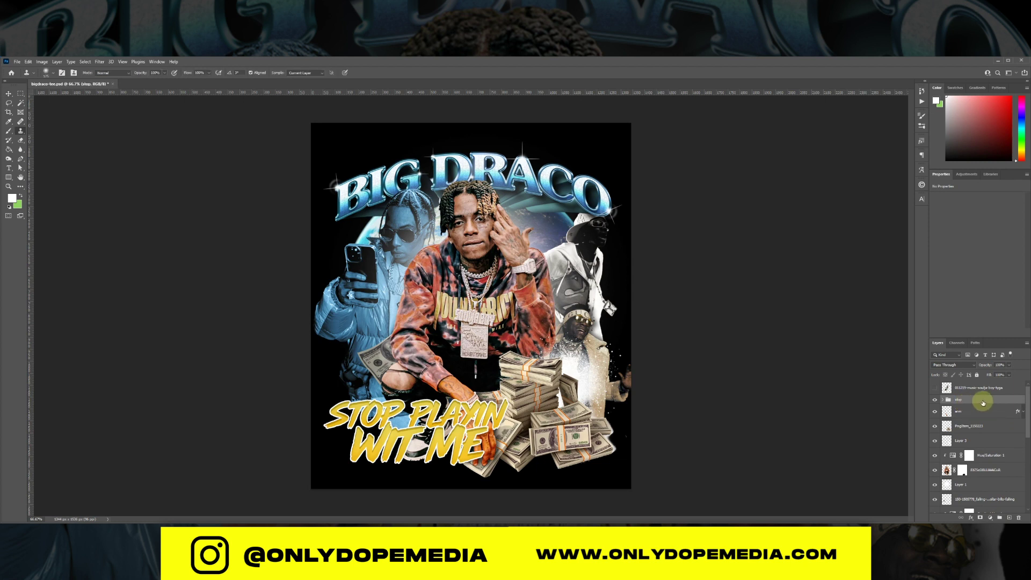
pyautogui.click(42, 61)
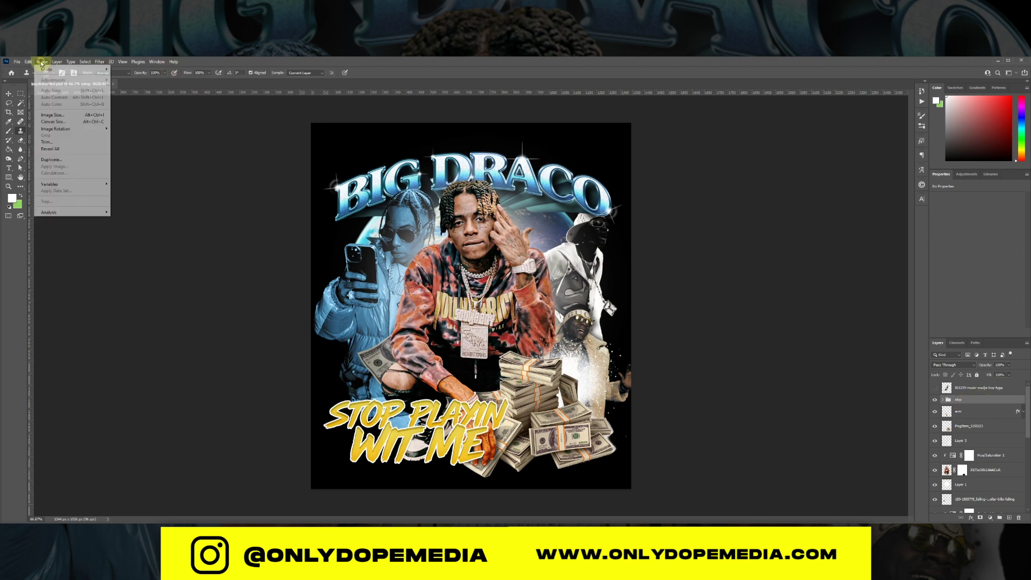
pyautogui.click(988, 400)
pyautogui.rightClick(989, 400)
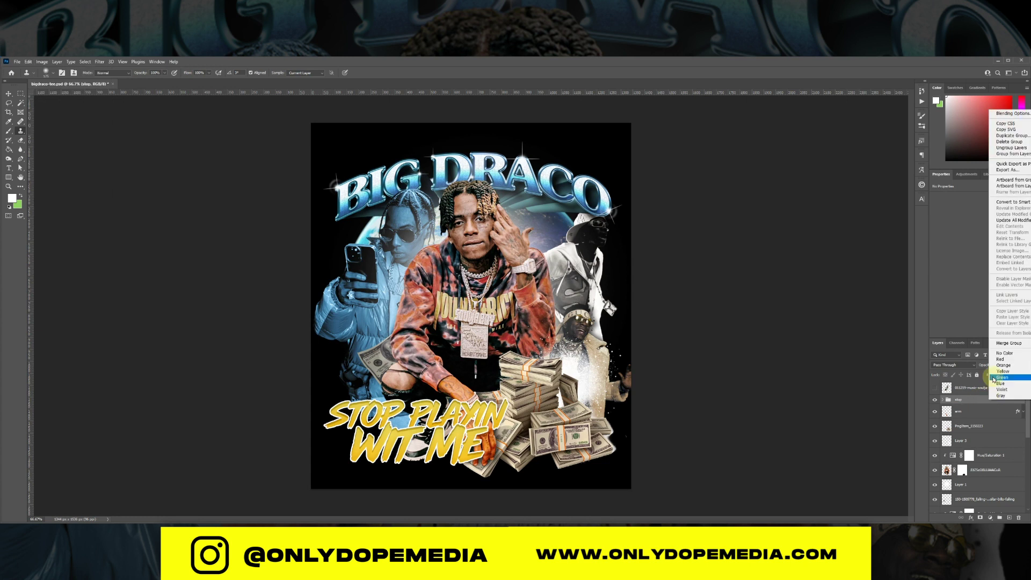
pyautogui.click(1020, 202)
# - Warp the stop lettering with preset warp shapes, starting with Bulge
pyautogui.click(28, 61)
pyautogui.moveTo(48, 220)
pyautogui.click(129, 263)
pyautogui.click(173, 72)
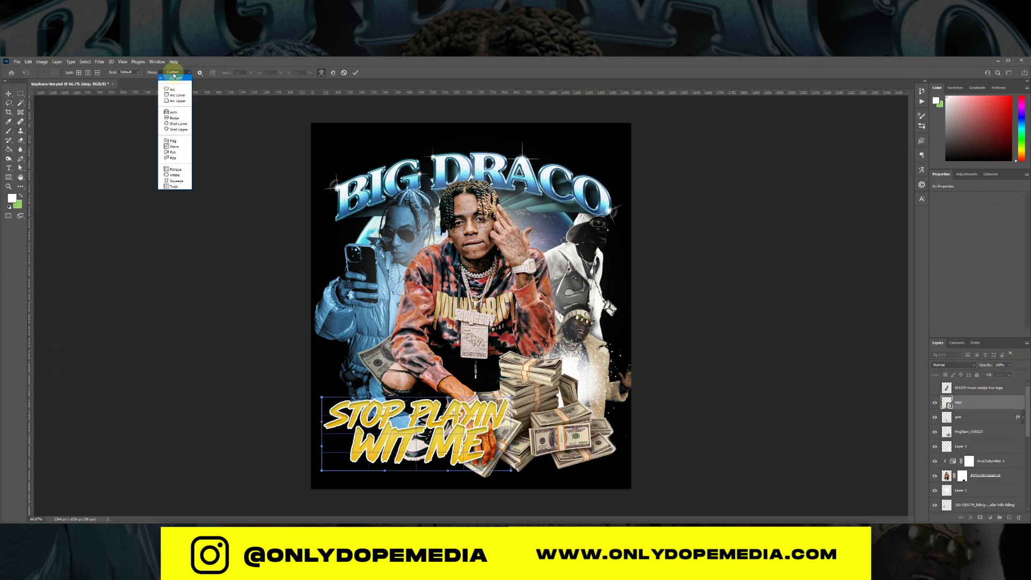
pyautogui.click(177, 118)
pyautogui.scroll(-4, 169, 73)
pyautogui.click(170, 73)
pyautogui.click(178, 124)
pyautogui.click(179, 72)
pyautogui.click(179, 97)
pyautogui.click(9, 93)
# - Refine the stop lettering's warp by pulling in its right side
pyautogui.click(28, 61)
pyautogui.moveTo(48, 223)
pyautogui.click(145, 262)
pyautogui.moveTo(542, 397); pyautogui.dragTo(525, 397)
pyautogui.press('Return')
pyautogui.moveTo(542, 501)
pyautogui.mouseDown()
pyautogui.moveTo(539, 491)
pyautogui.moveTo(542, 501)
pyautogui.mouseUp()
# - Scale the stop lettering down and place it at the design's lower left, beside the central figure's hand
pyautogui.hotkey('ctrl', 't')
pyautogui.moveTo(434, 445); pyautogui.dragTo(406, 443)
pyautogui.moveTo(281, 383); pyautogui.dragTo(322, 401)
pyautogui.press('Return')
pyautogui.moveTo(421, 453); pyautogui.dragTo(409, 459)
pyautogui.hotkey('ctrl', 't')
pyautogui.press('Return')
# - Add a black Multiply drop shadow to the stop lettering, adjusting its opacity, offset, spread and size
pyautogui.doubleClick(990, 403)
pyautogui.click(587, 424)
pyautogui.moveTo(717, 326); pyautogui.dragTo(722, 326)
pyautogui.moveTo(698, 364); pyautogui.dragTo(699, 355)
pyautogui.moveTo(491, 433); pyautogui.dragTo(487, 431)
pyautogui.moveTo(700, 364)
pyautogui.mouseDown()
pyautogui.moveTo(703, 356)
pyautogui.moveTo(704, 366)
pyautogui.mouseUp()
pyautogui.click(723, 326)
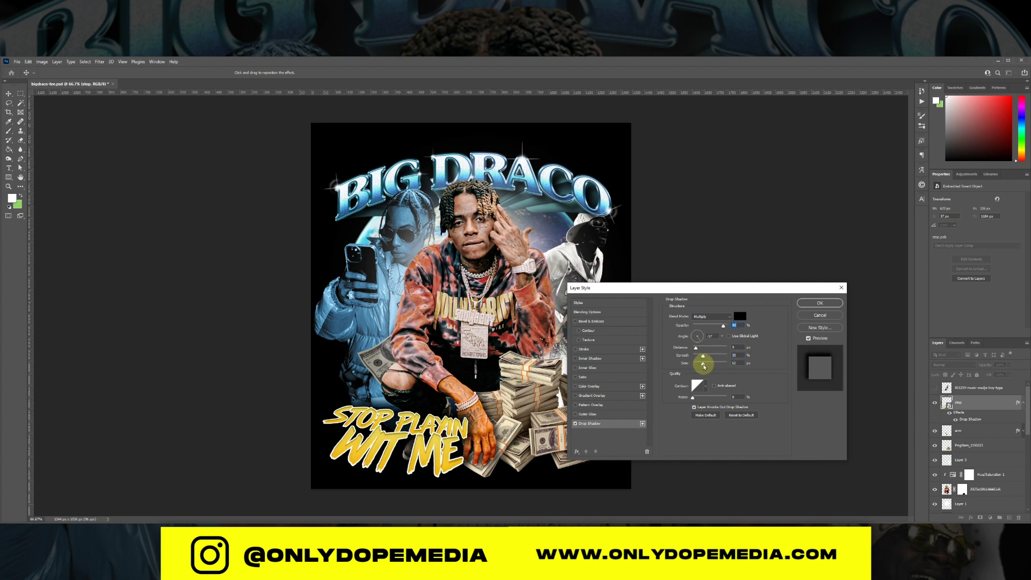
pyautogui.click(820, 303)
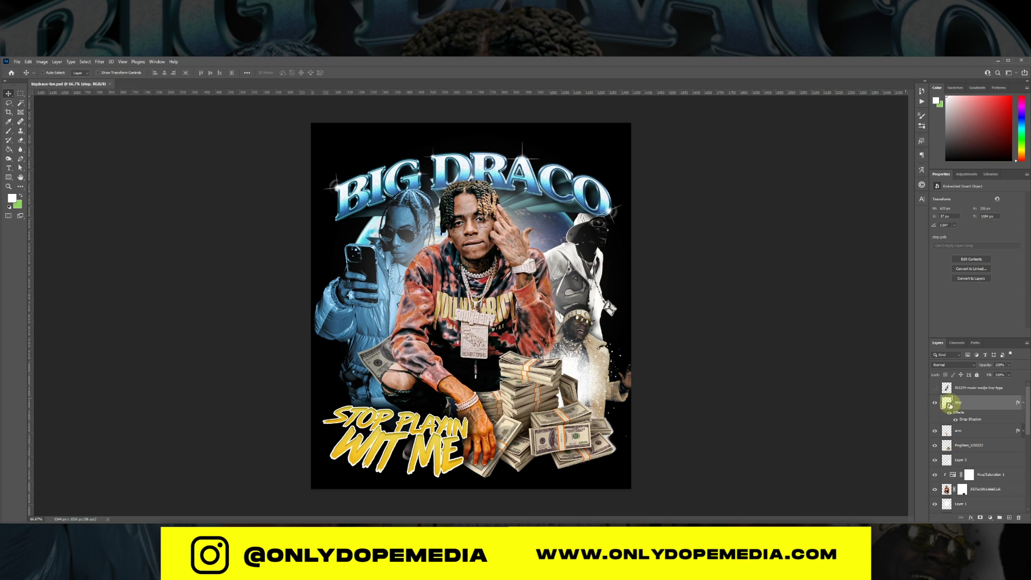
# - Select all the design layers above the background and scale them together to about 89%, centred on the black canvas
pyautogui.scroll(-10, 949, 405)
pyautogui.click(998, 495)
pyautogui.scroll(10, 998, 493)
pyautogui.click(1023, 403)
pyautogui.keyDown('shift'); pyautogui.click(1003, 405); pyautogui.keyUp('shift')
pyautogui.click(1003, 405)
pyautogui.hotkey('ctrl', 't')
pyautogui.click(528, 239)
pyautogui.moveTo(311, 306); pyautogui.dragTo(355, 304)
pyautogui.moveTo(493, 316); pyautogui.dragTo(472, 315)
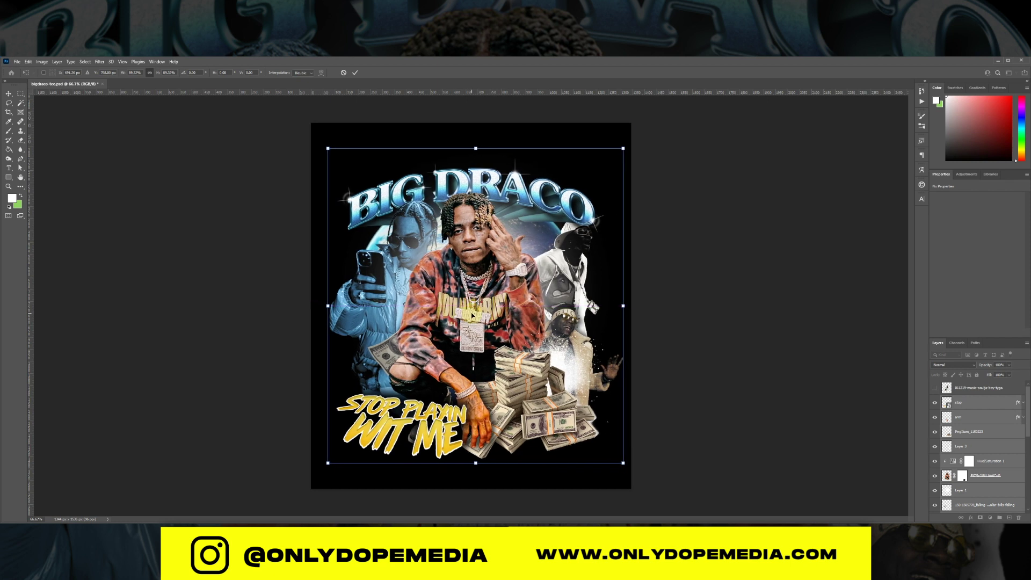
pyautogui.press('Return')
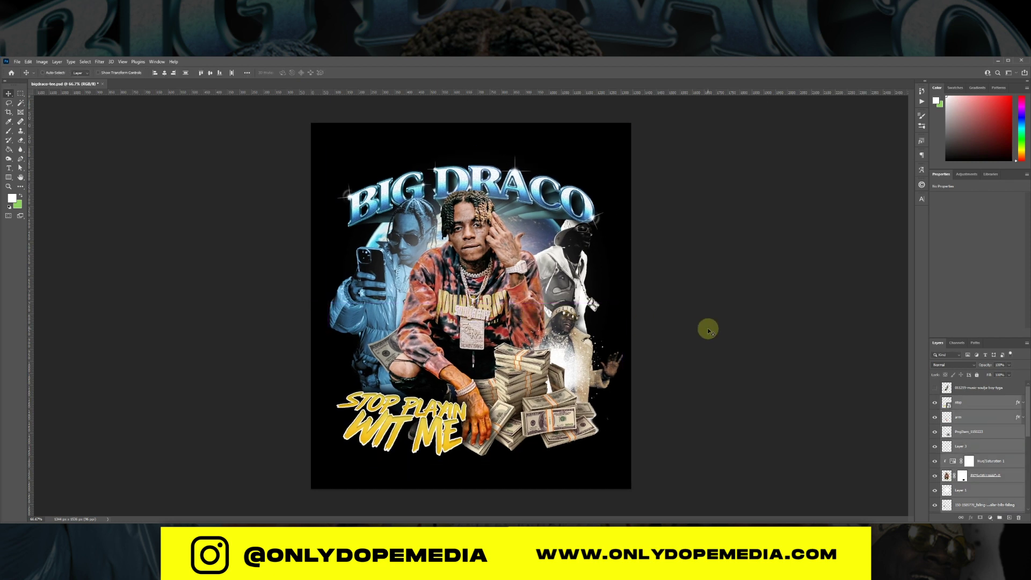